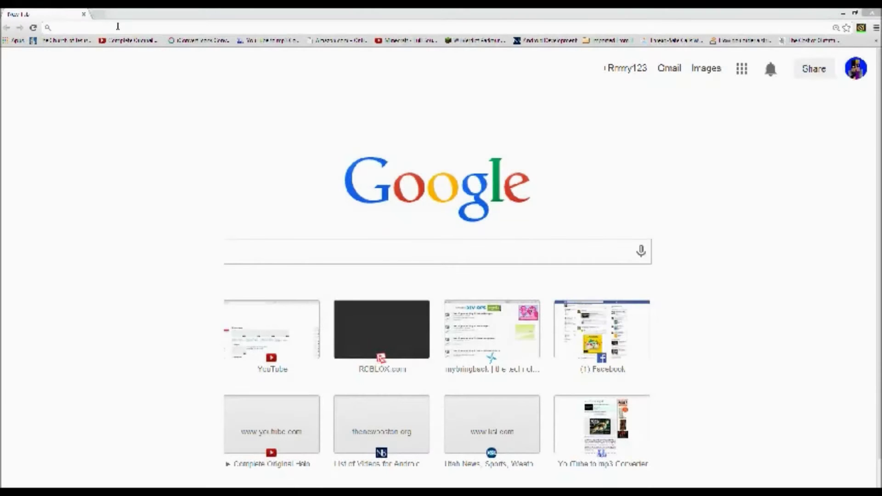
- Open the ROBLOX.com site from Chrome's new-tab most-visited thumbnails
left_click(118, 27)
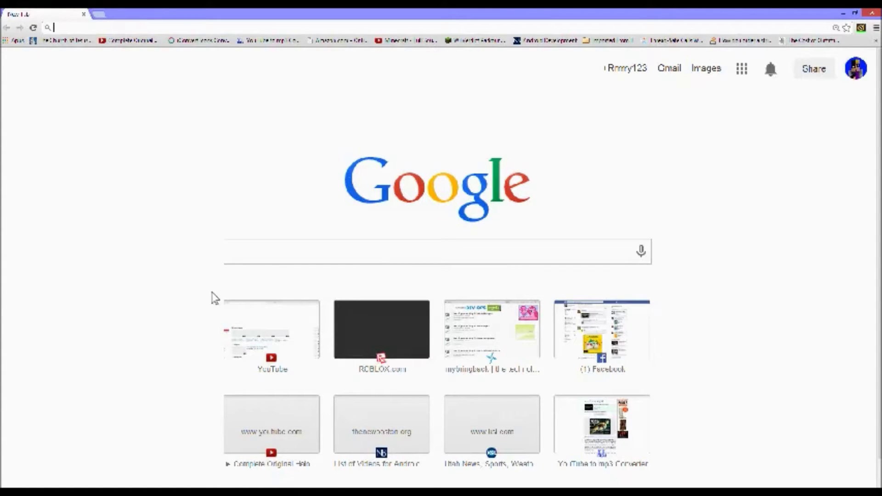
left_click(360, 338)
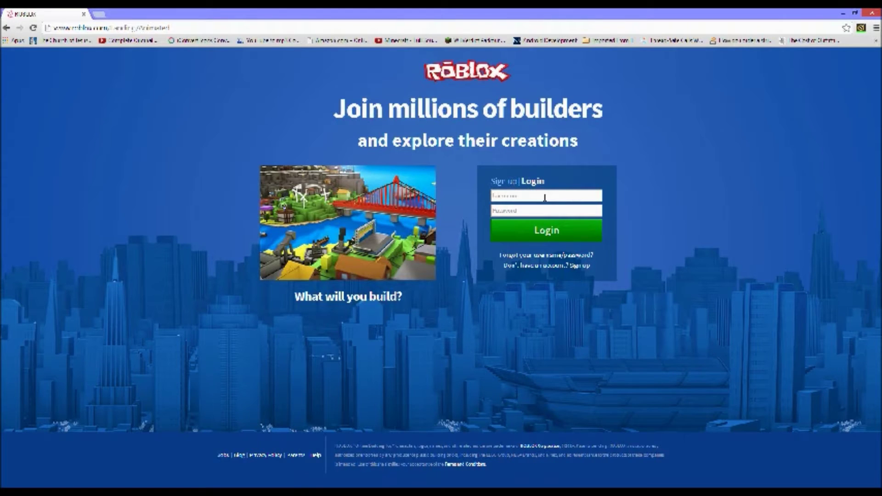
- Sign in to Roblox with the account username and password
left_click(545, 198)
type("Rory")
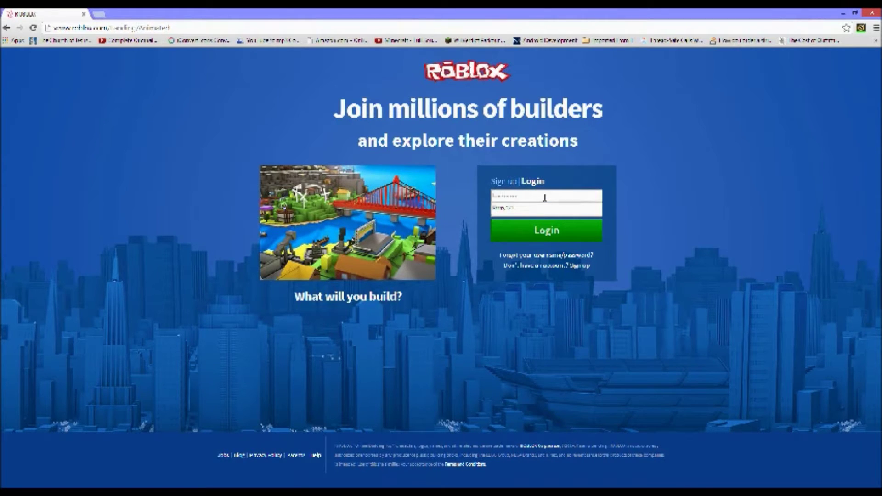
type("R")
key("Tab")
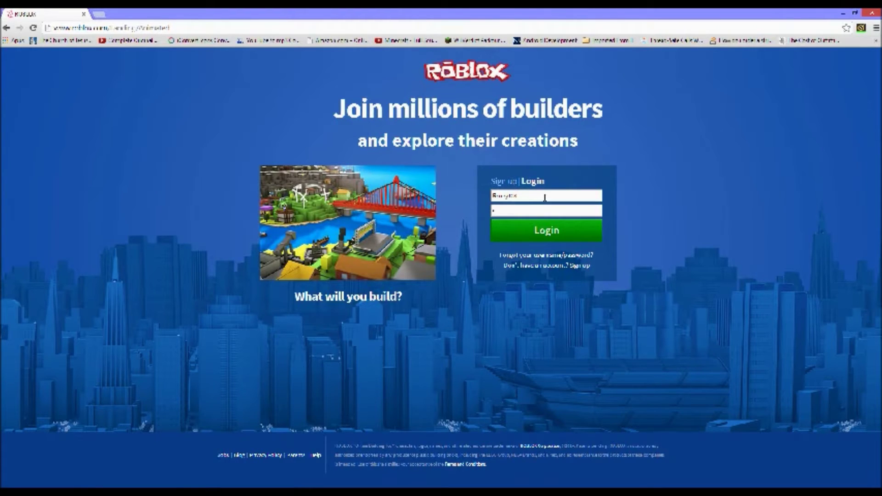
key("Return")
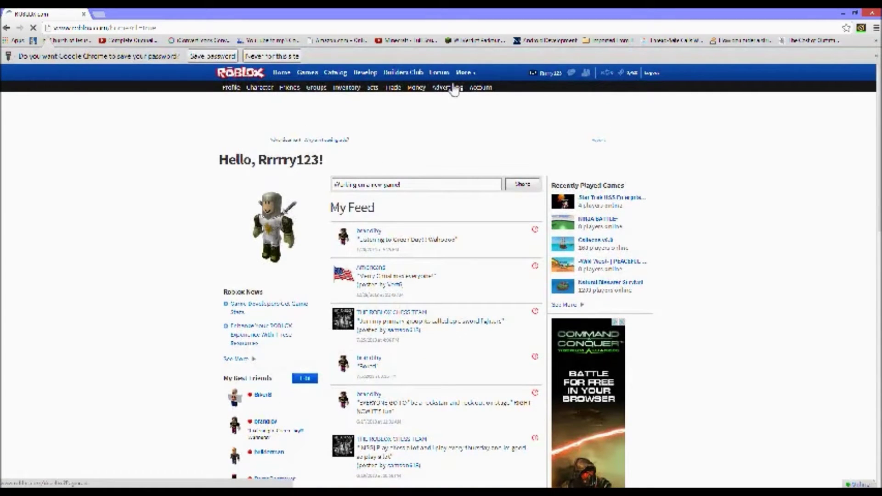
- Allow the page's plugin to run this time
mouse_move(474, 77)
mouse_move(461, 92)
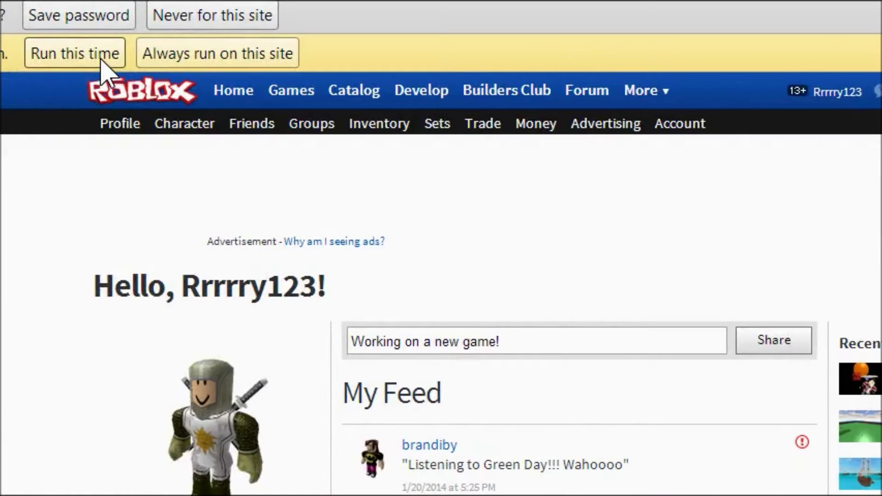
left_click(184, 59)
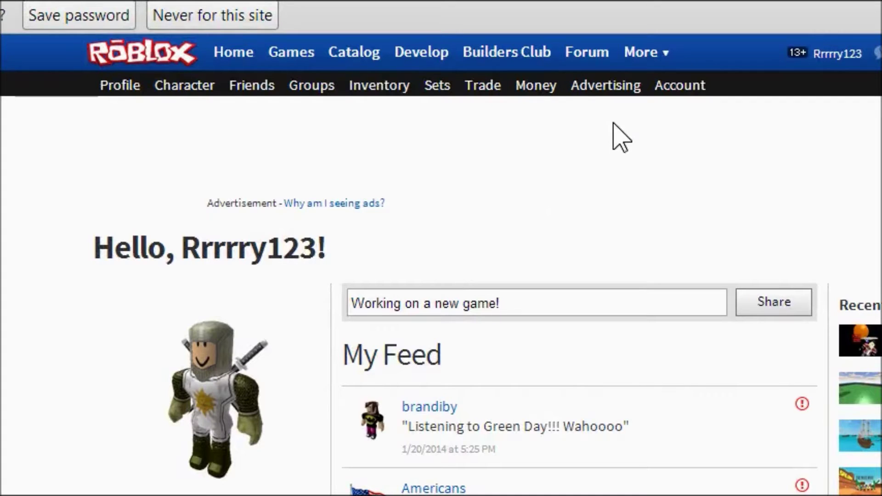
mouse_move(642, 64)
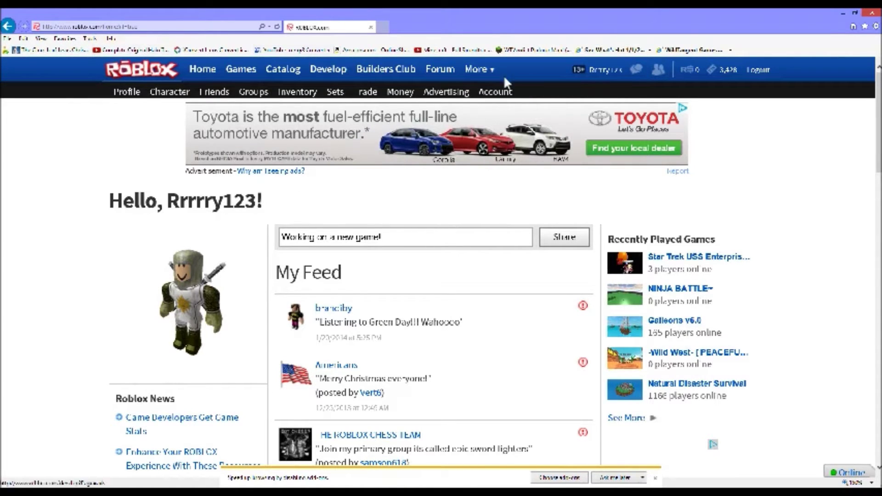
- Search People for the account's username and open its profile from the results
mouse_move(480, 79)
left_click(476, 91)
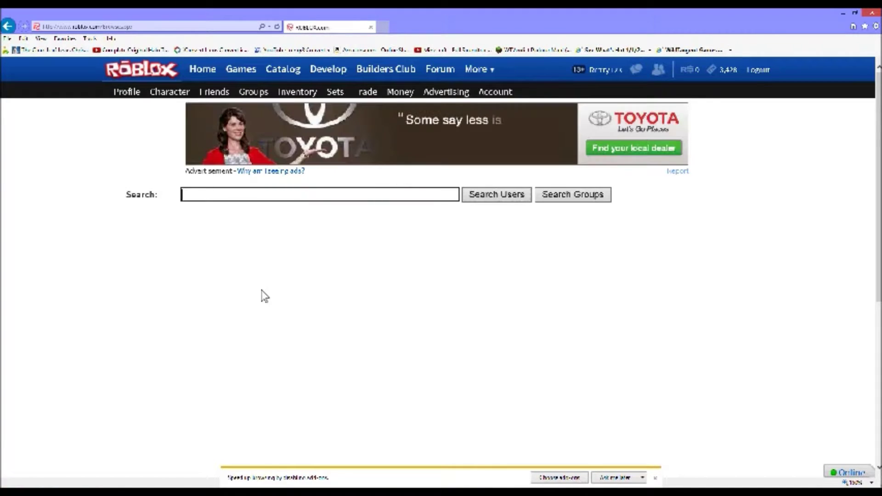
type("Re")
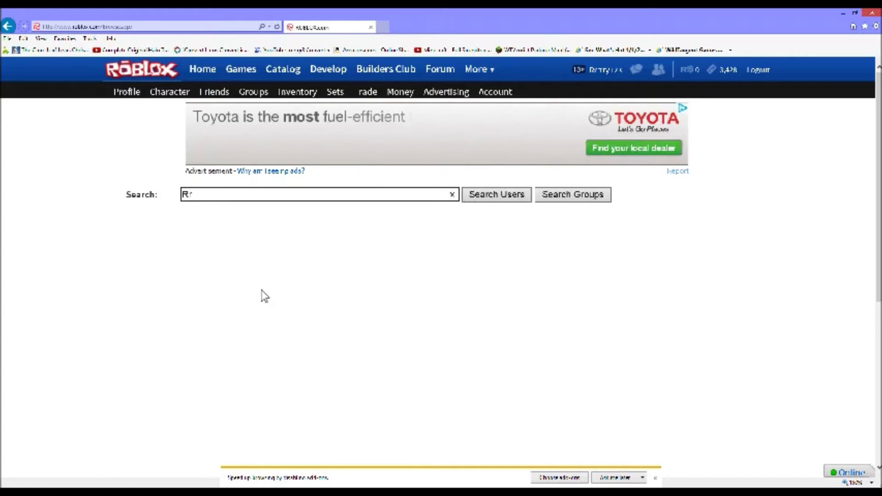
type("my123")
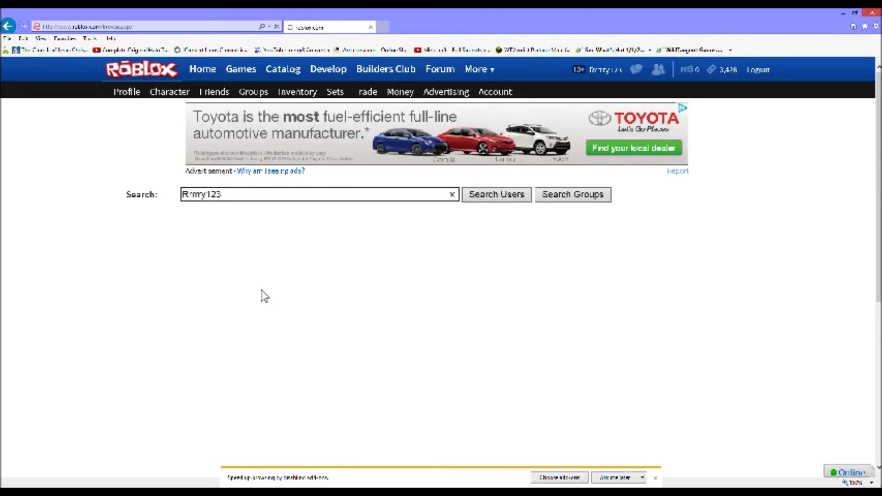
key("Return")
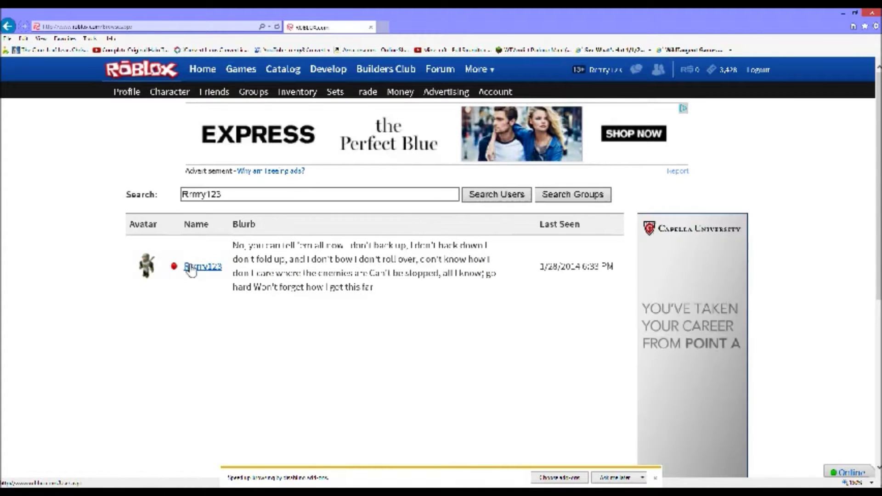
left_click(191, 270)
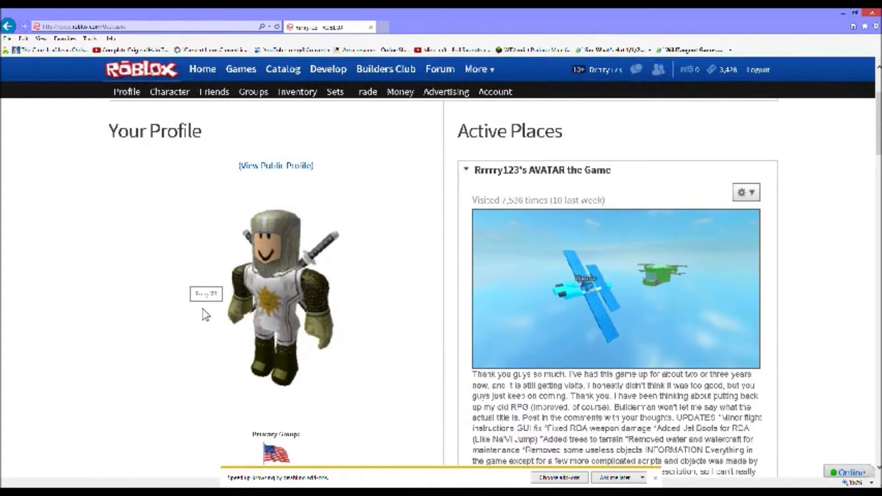
- Dismiss the add-on notification bar at the bottom of the page
scroll(205, 315, "down", 2)
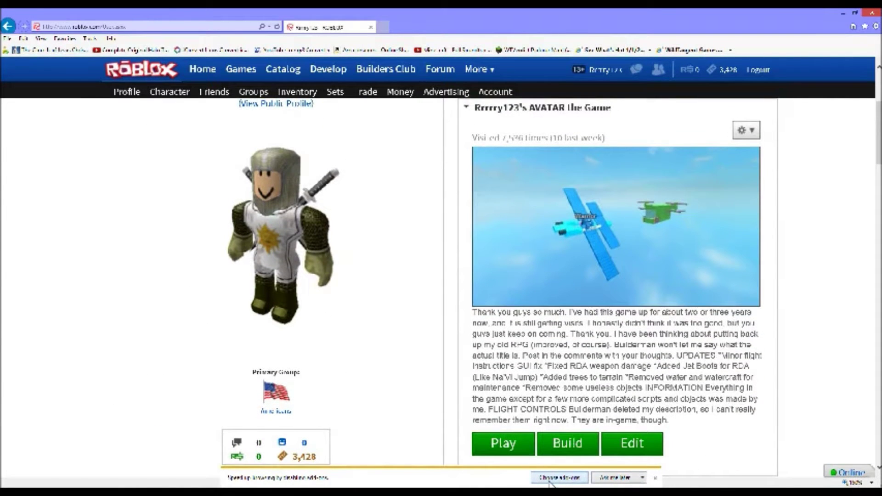
left_click(642, 478)
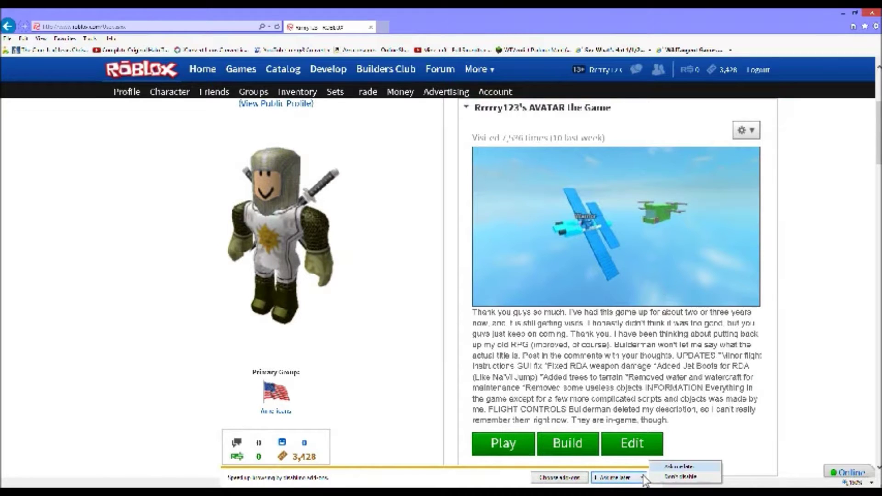
left_click(643, 477)
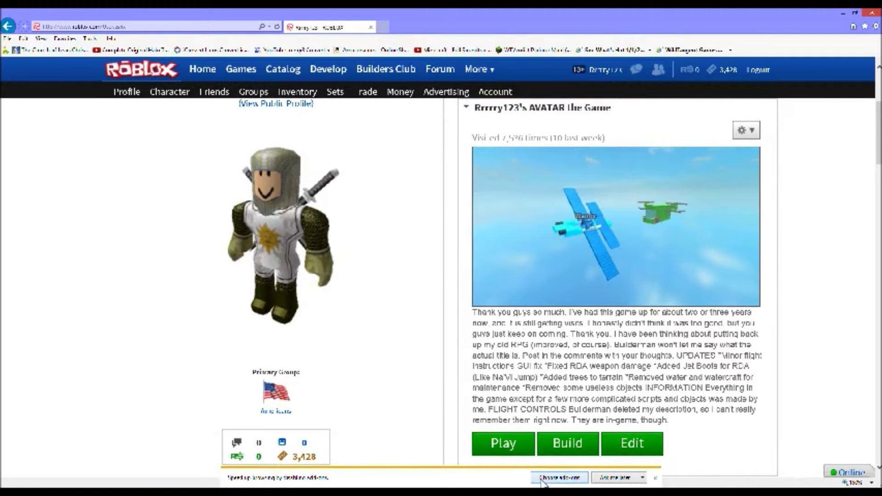
left_click(657, 477)
- Scroll down the profile to the Inventory Hats grid
scroll(598, 399, "up", 2)
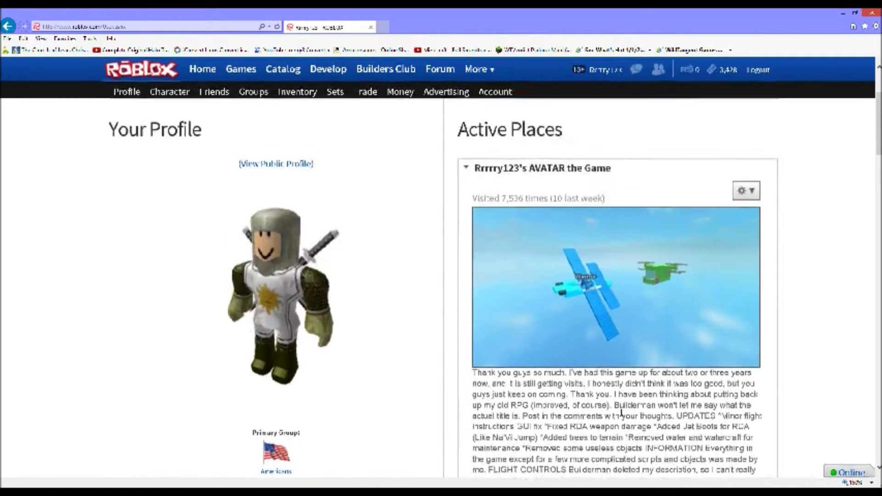
scroll(491, 294, "down", 2)
scroll(491, 292, "up", 2)
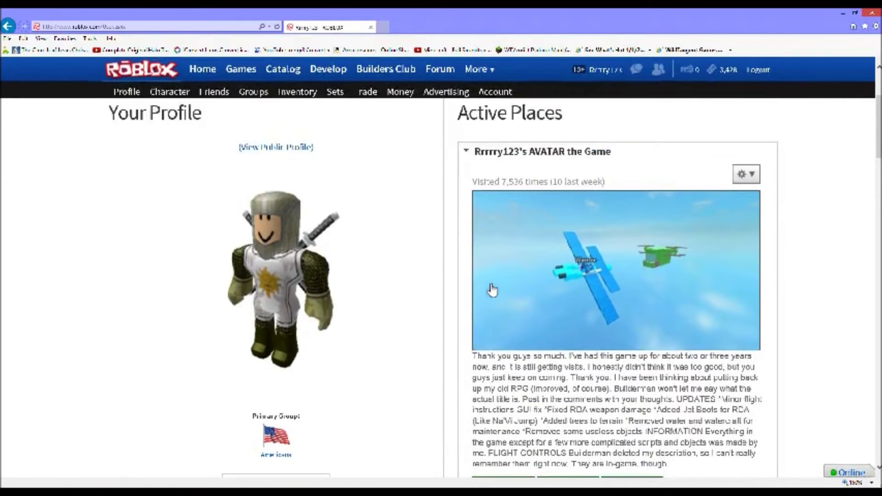
scroll(492, 290, "down", 2)
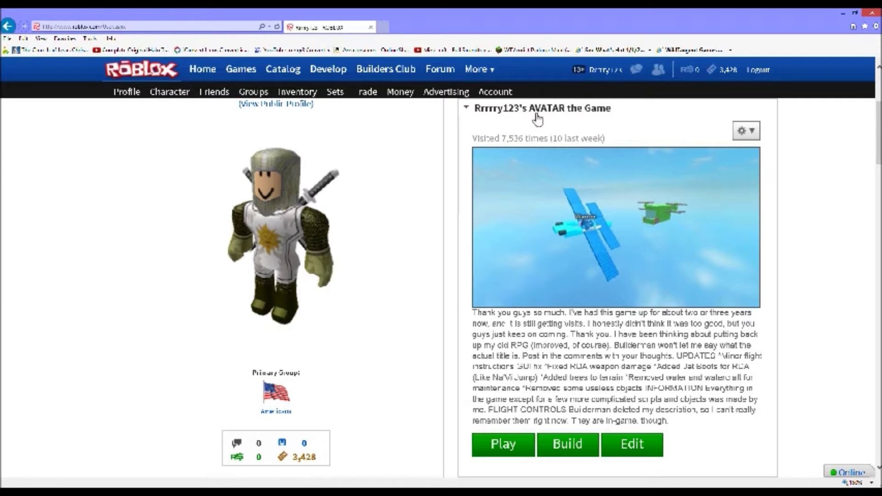
scroll(538, 120, "down", 15)
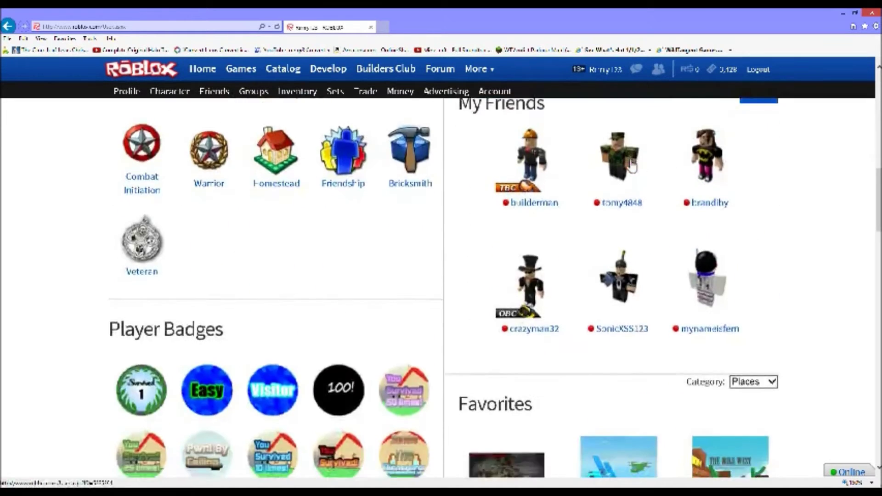
scroll(620, 168, "down", 15)
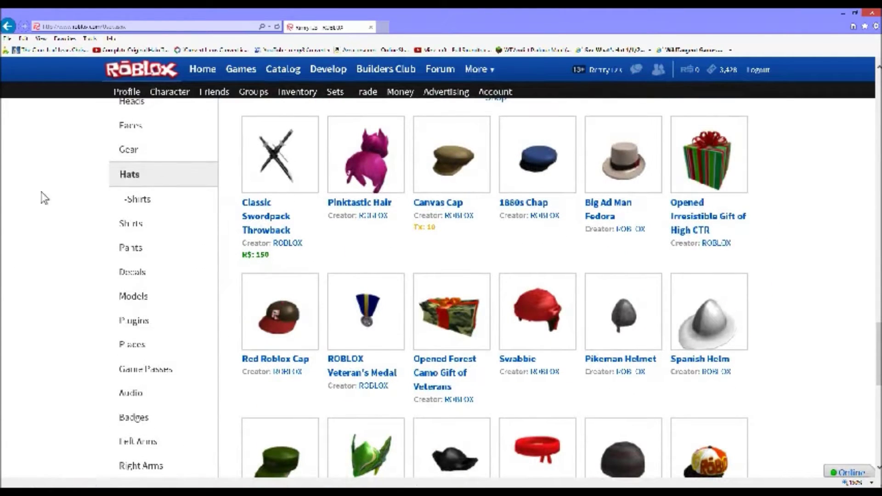
- Switch the inventory to Models, restarting the browser after it crashes
left_click(161, 303)
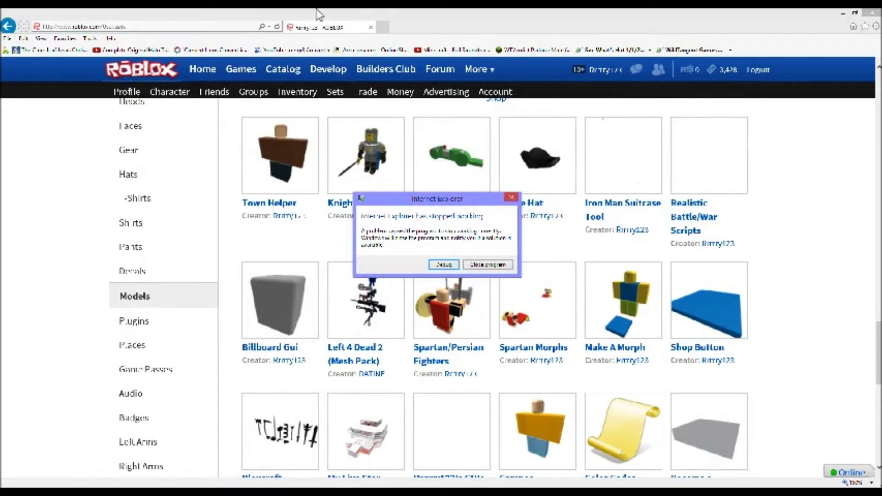
left_click(505, 265)
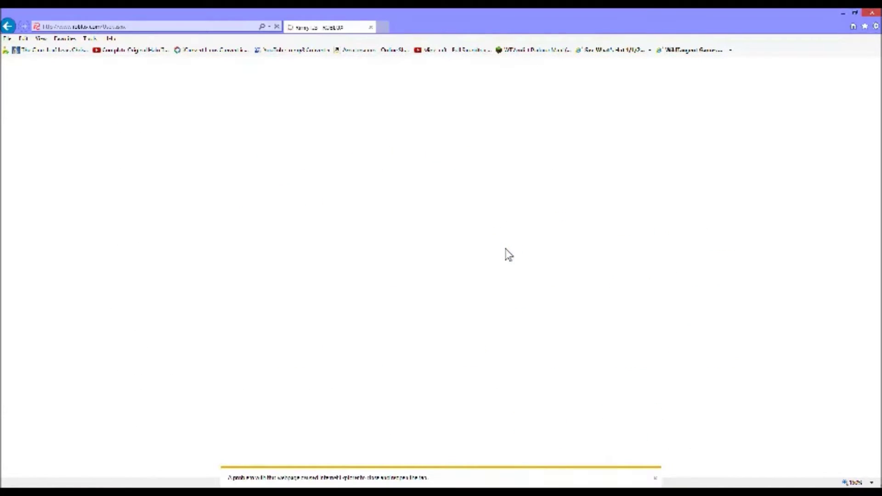
scroll(278, 283, "down", 20)
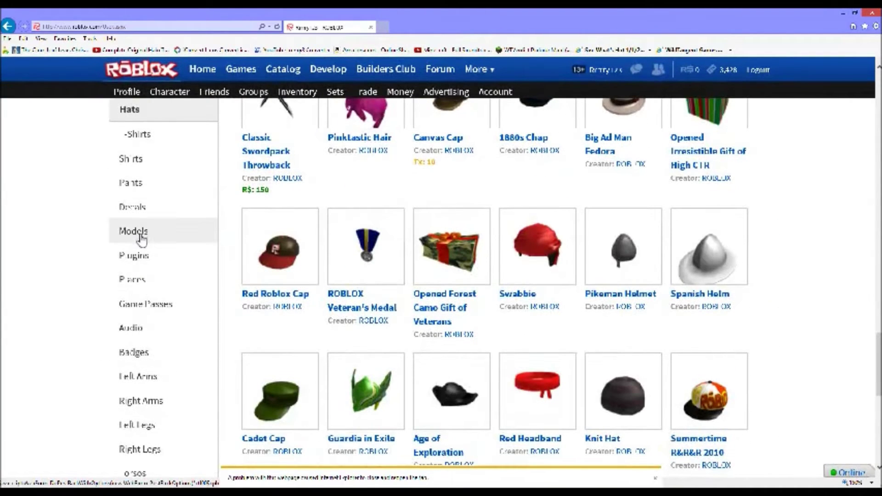
left_click(142, 236)
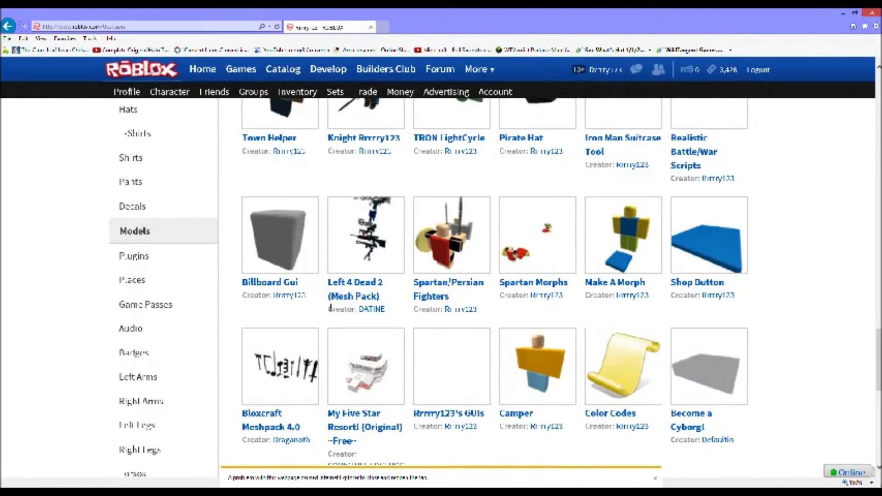
- Page forward to page 3 of the Models list
scroll(418, 340, "down", 2)
scroll(418, 340, "down", 2)
scroll(505, 331, "up", 2)
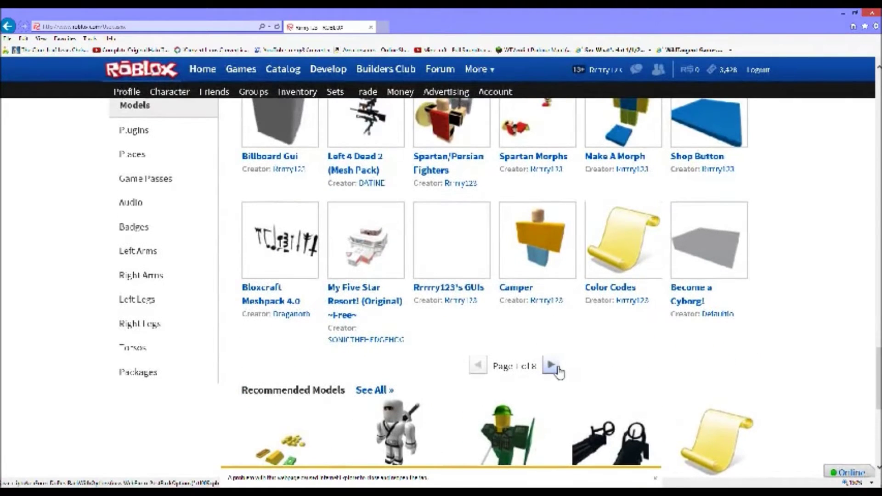
left_click(552, 365)
left_click(552, 367)
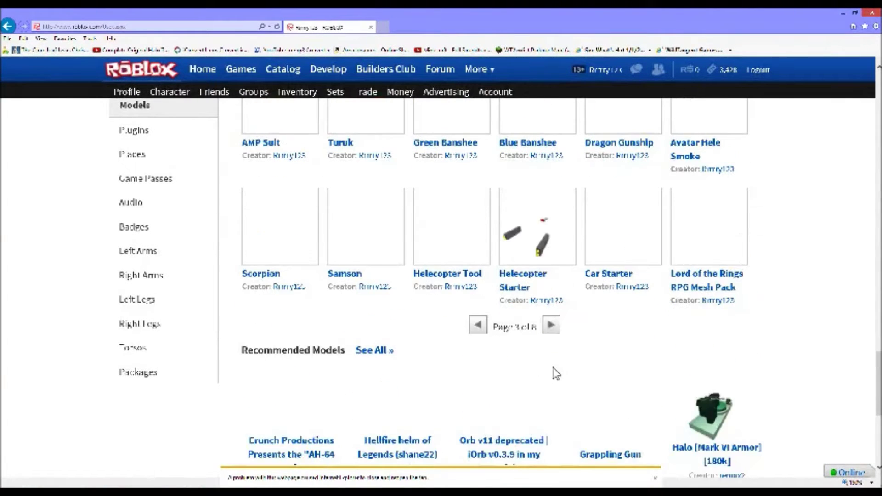
- Open the Helecopter Tool item page and its Configure Model page
left_click(428, 276)
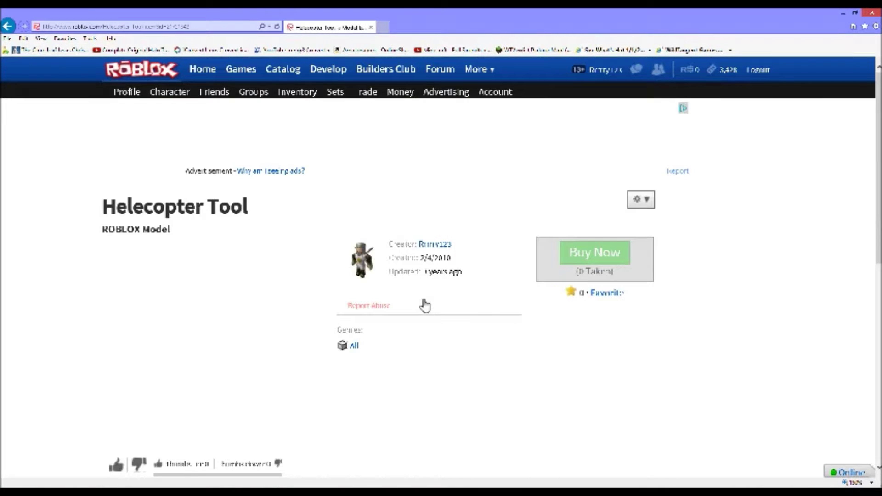
left_click(645, 200)
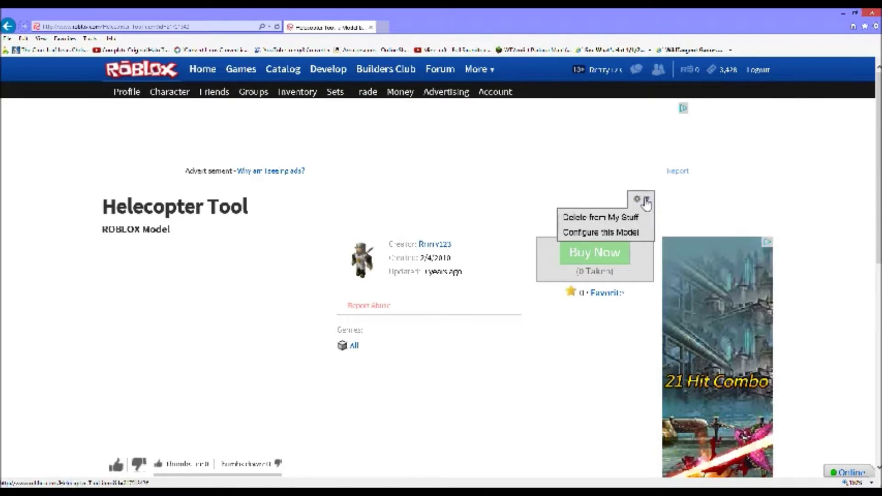
left_click(624, 232)
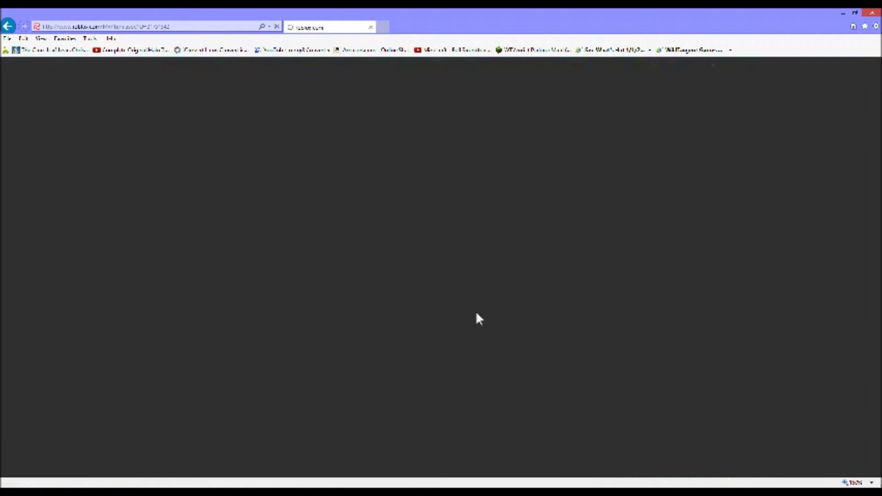
- Mark the model as a Free Item, save, and return to its item page
scroll(475, 317, "down", 3)
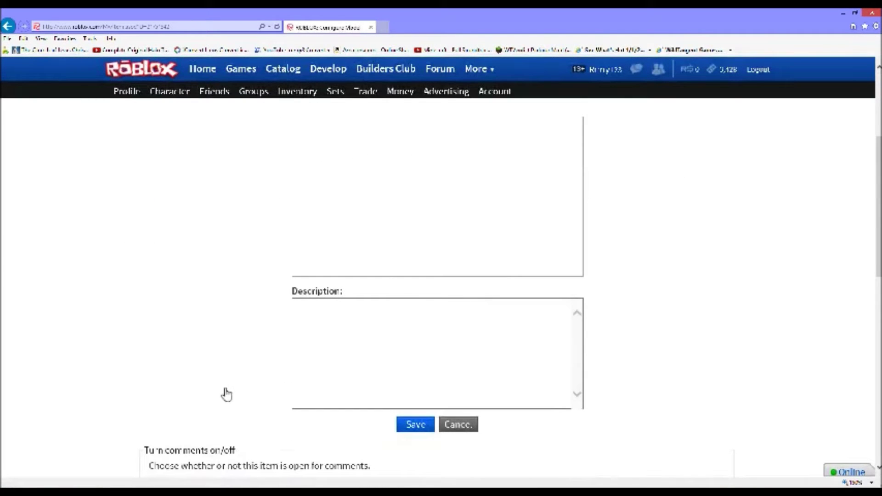
scroll(230, 400, "down", 10)
scroll(301, 335, "up", 6)
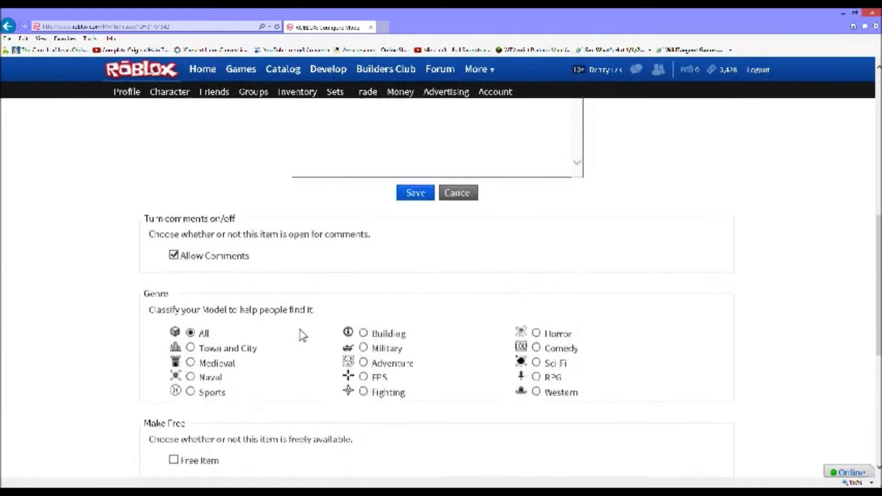
scroll(172, 276, "down", 4)
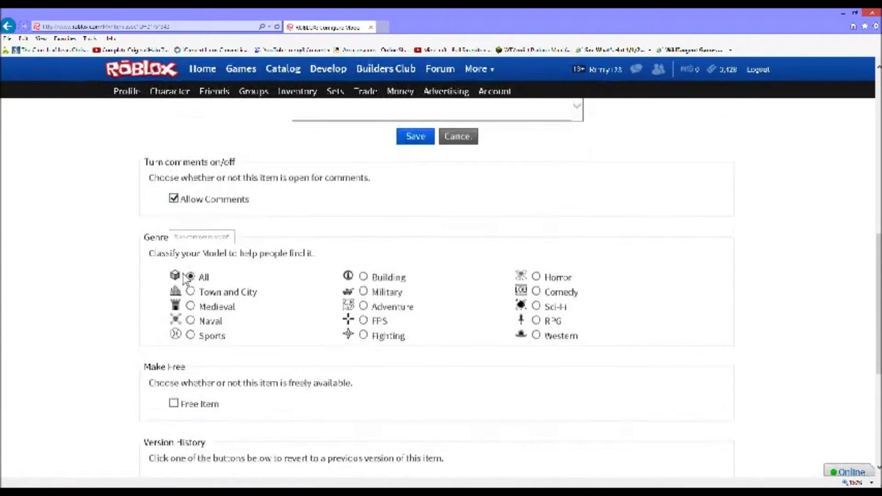
scroll(311, 323, "down", 3)
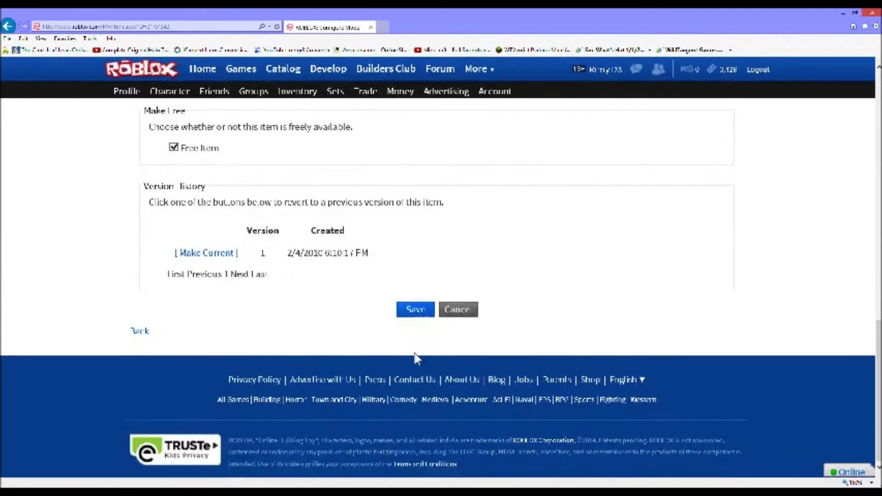
left_click(413, 309)
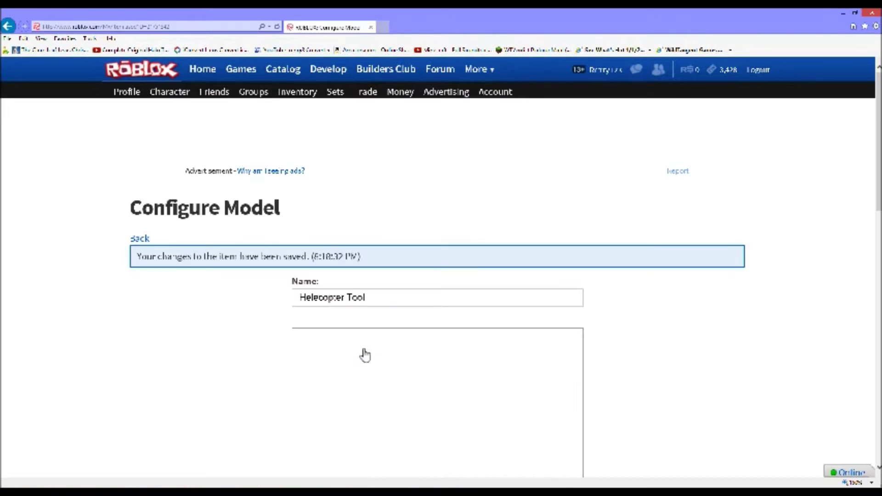
left_click(140, 241)
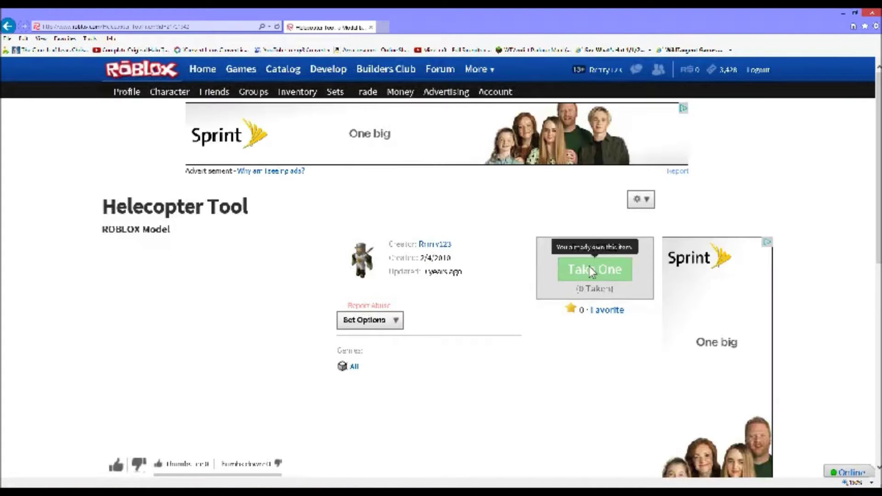
- Go back to the inventory, show Models, and page forward to page 3
left_click(8, 26)
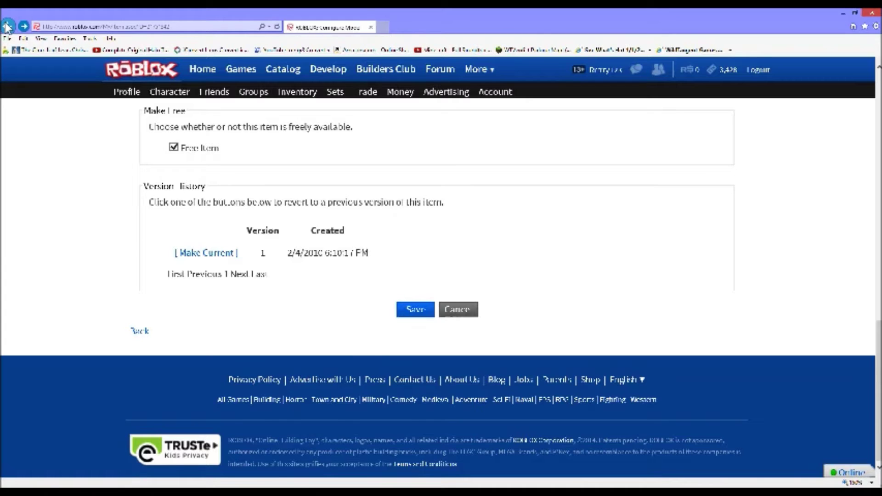
left_click(7, 26)
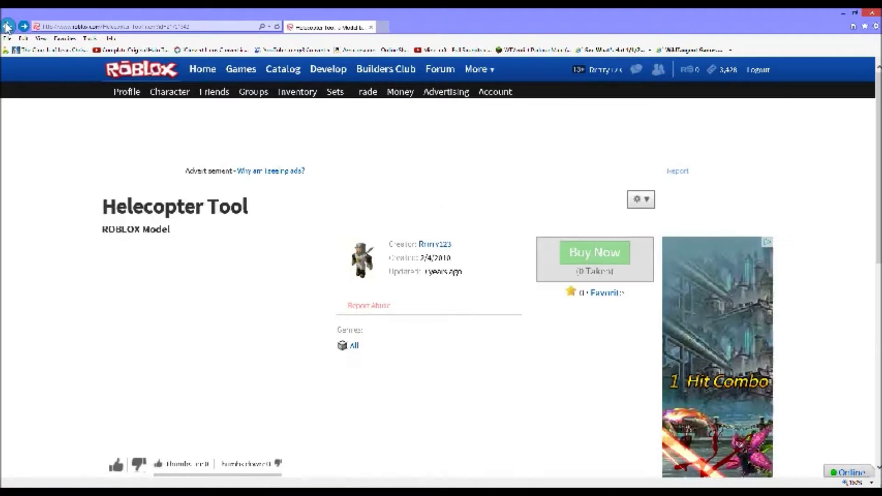
left_click(8, 26)
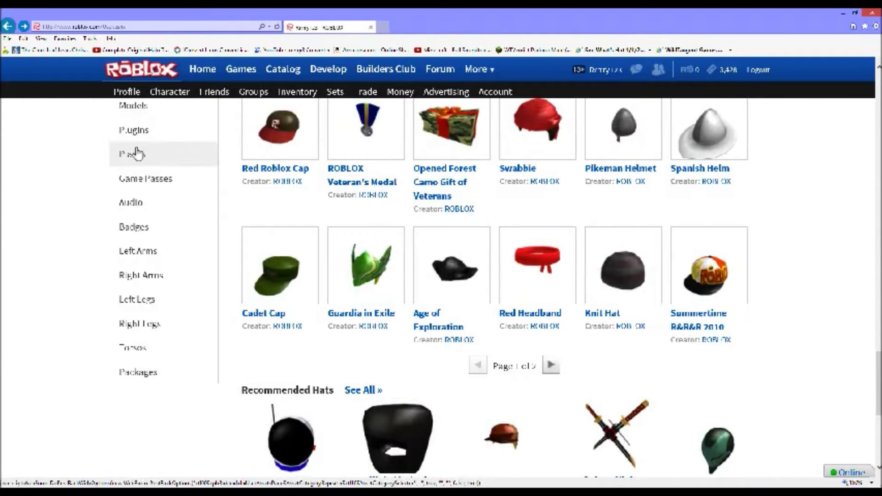
left_click(138, 108)
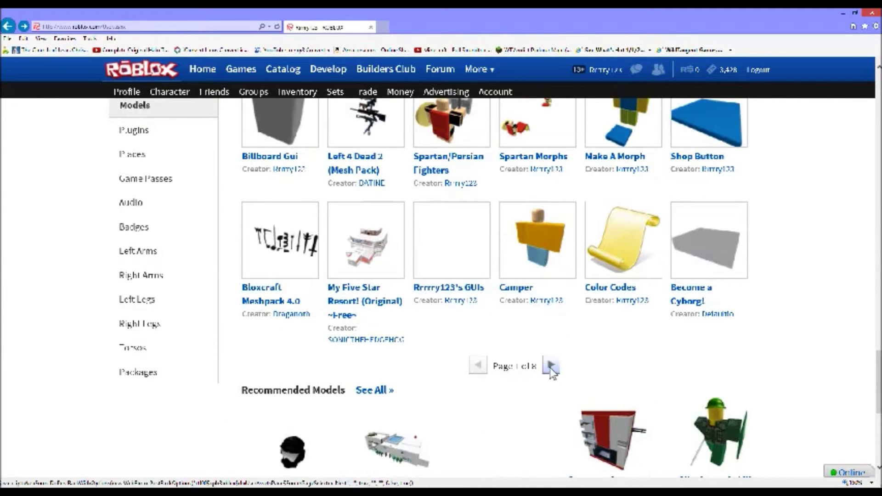
left_click(551, 367)
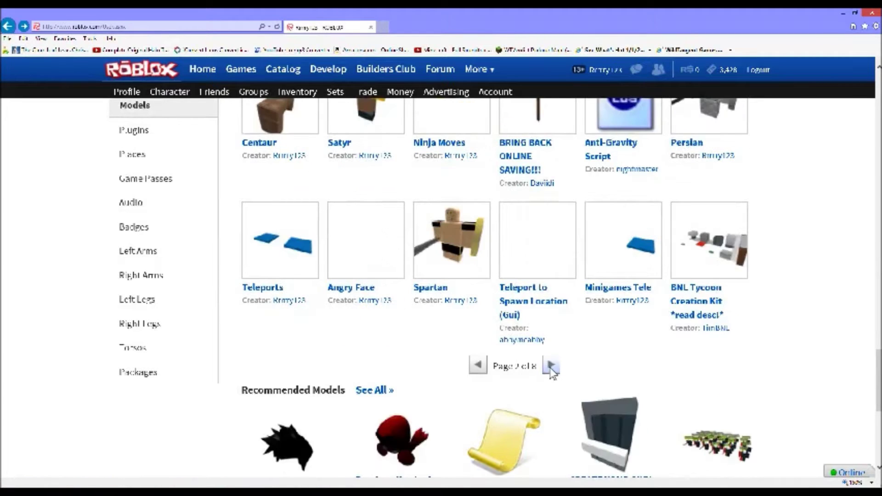
left_click(551, 366)
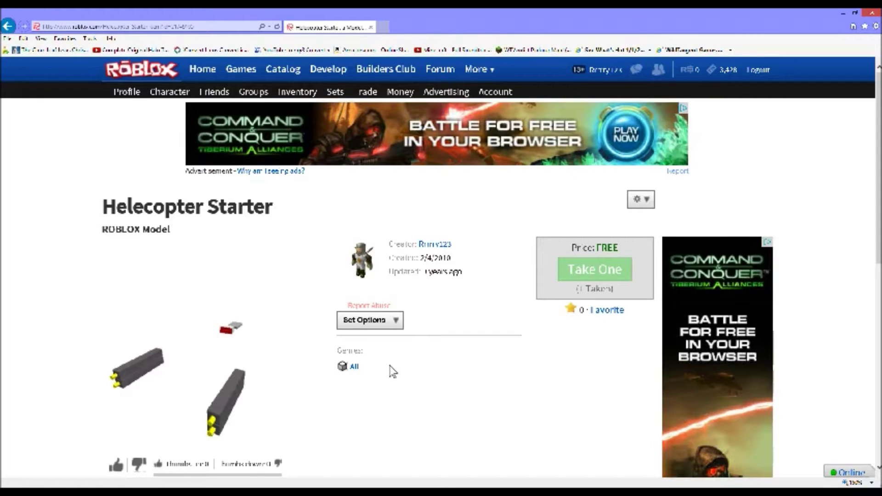
- Close the web browser and return to the Tutorial place in Studio
mouse_move(873, 13)
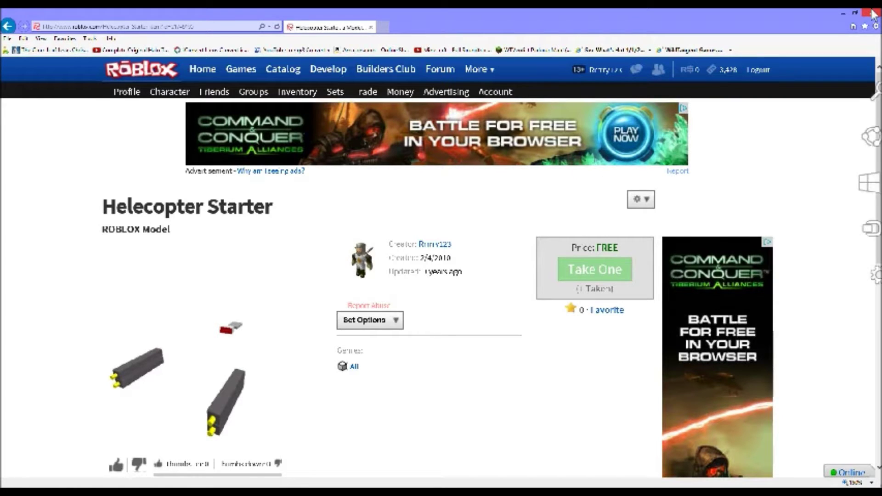
left_click(872, 13)
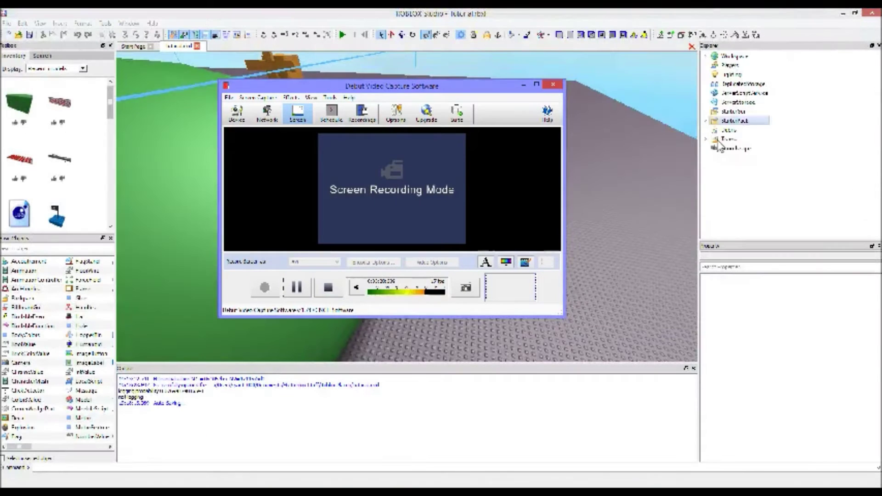
left_click(523, 85)
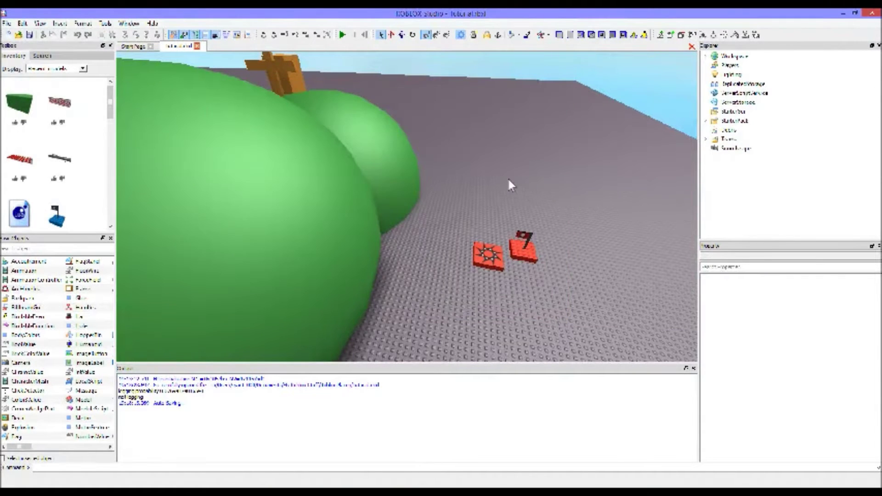
- Orbit the camera past the green hills toward the windmill and character
right_click(508, 177)
right_click_drag(494, 162, 444, 172)
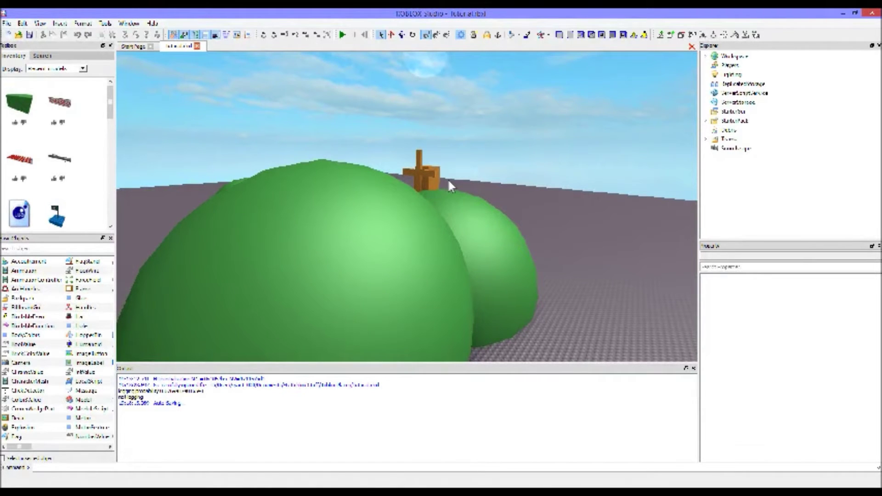
left_click(255, 303)
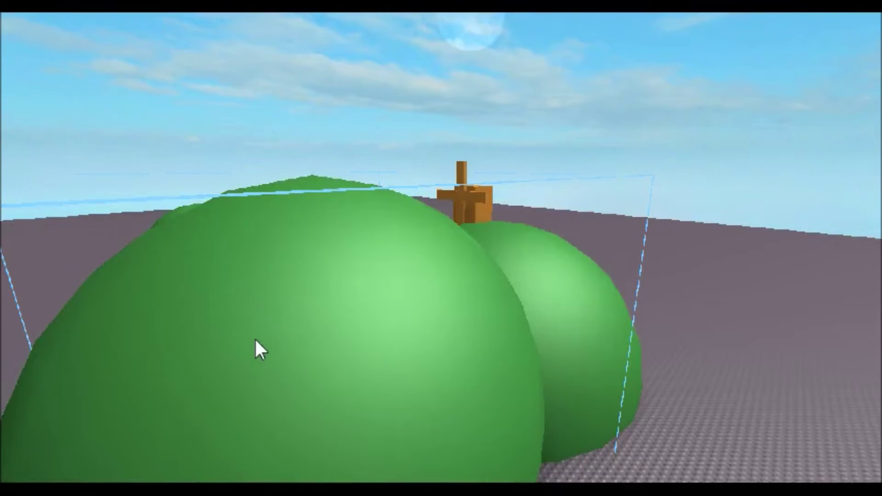
right_click(286, 267)
scroll(268, 288, "down", 3)
key("a")
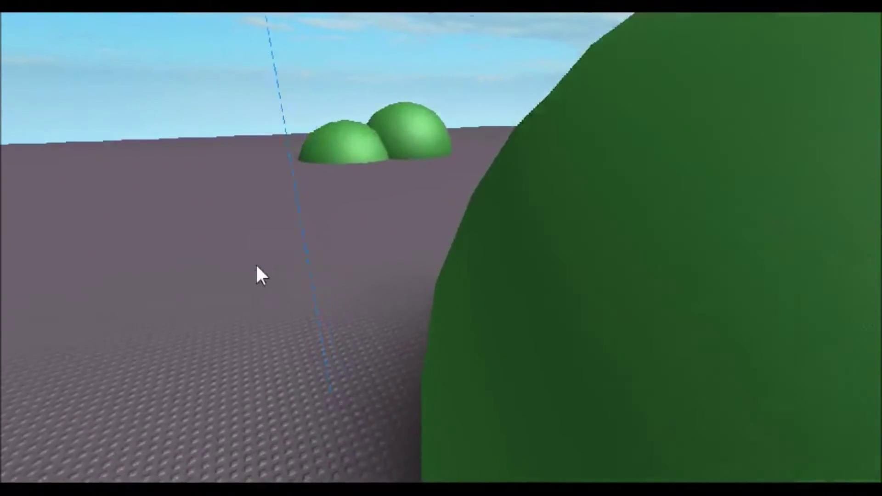
right_click_drag(255, 276, 254, 267)
key("w")
key("w")
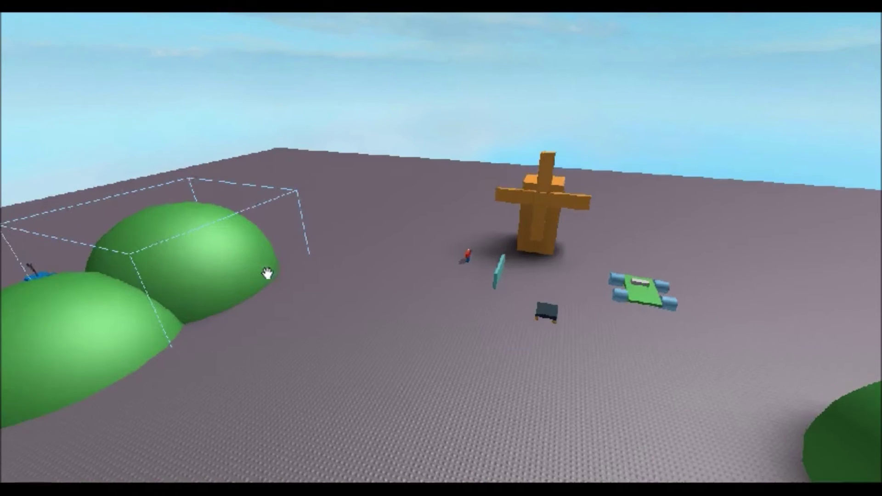
right_click_drag(345, 295, 346, 295)
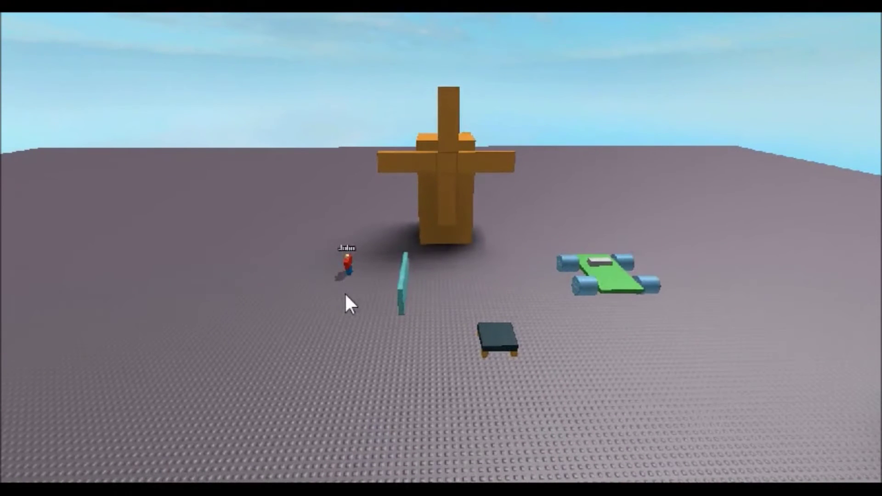
right_click_drag(346, 295, 304, 288)
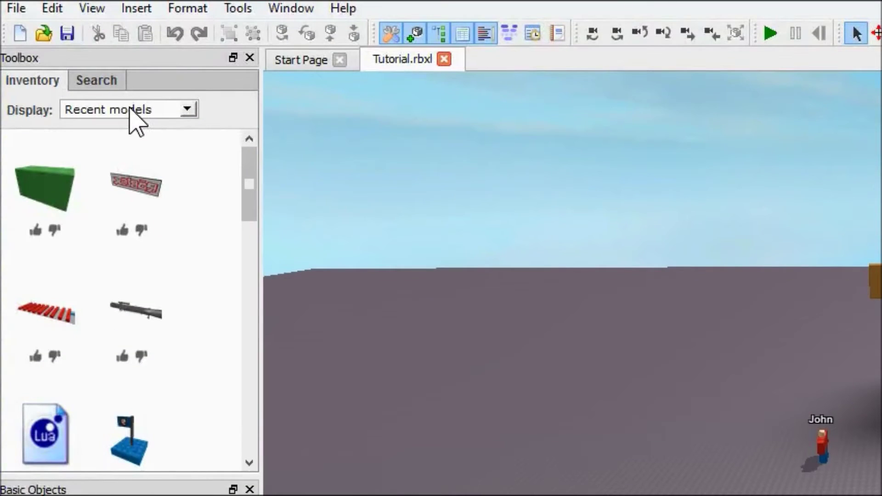
- Filter the Toolbox Inventory to show only My Models
left_click(130, 110)
left_click(138, 152)
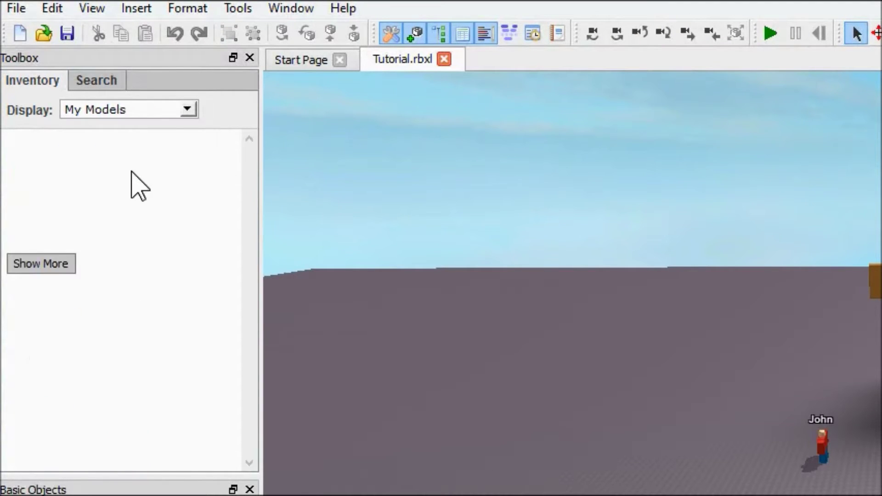
scroll(106, 349, "down", 5)
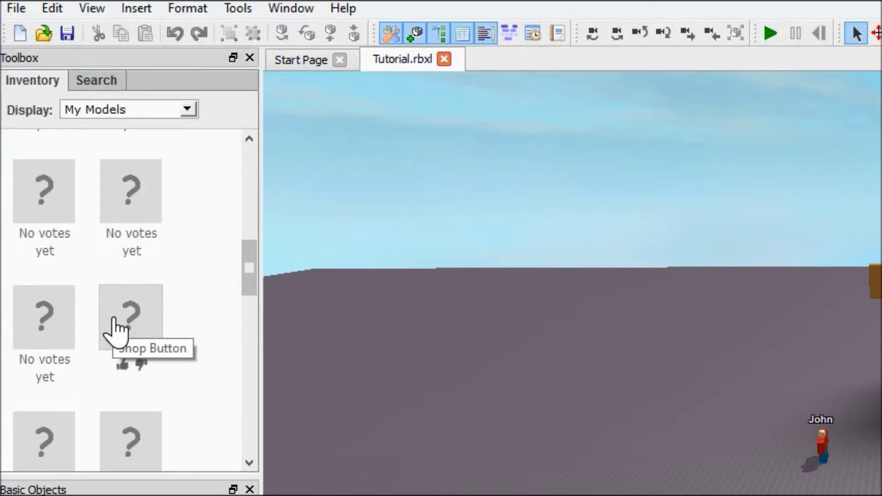
scroll(113, 318, "down", 5)
scroll(113, 318, "down", 4)
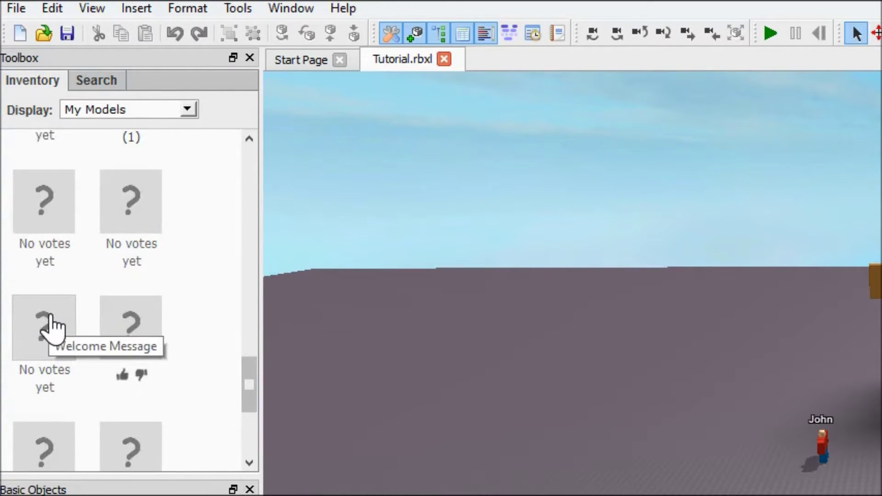
scroll(54, 329, "down", 4)
scroll(54, 329, "up", 4)
scroll(54, 324, "up", 3)
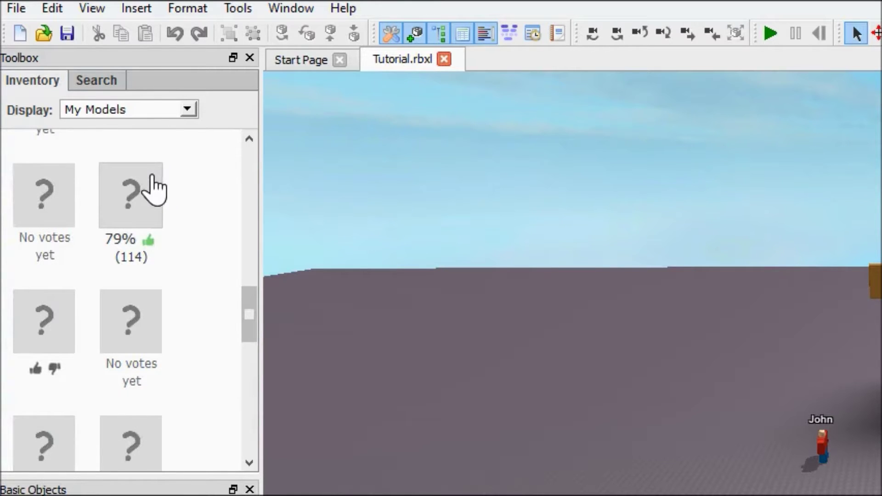
left_click(332, 66)
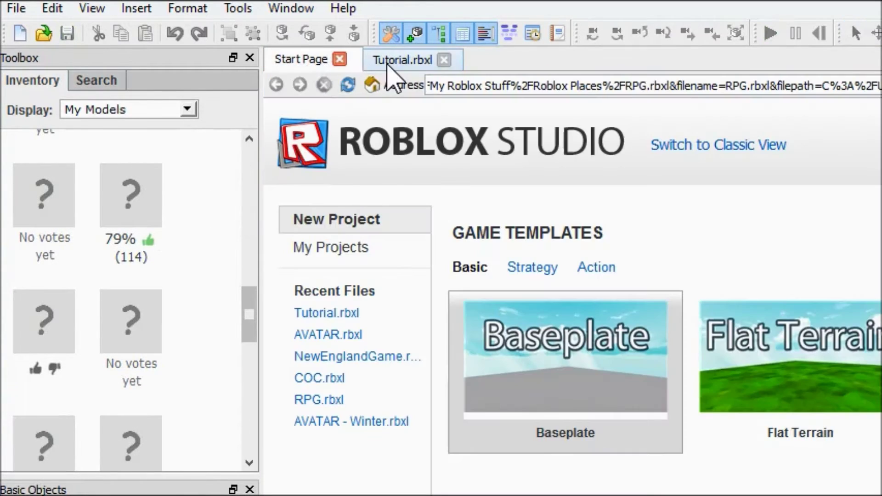
left_click(388, 65)
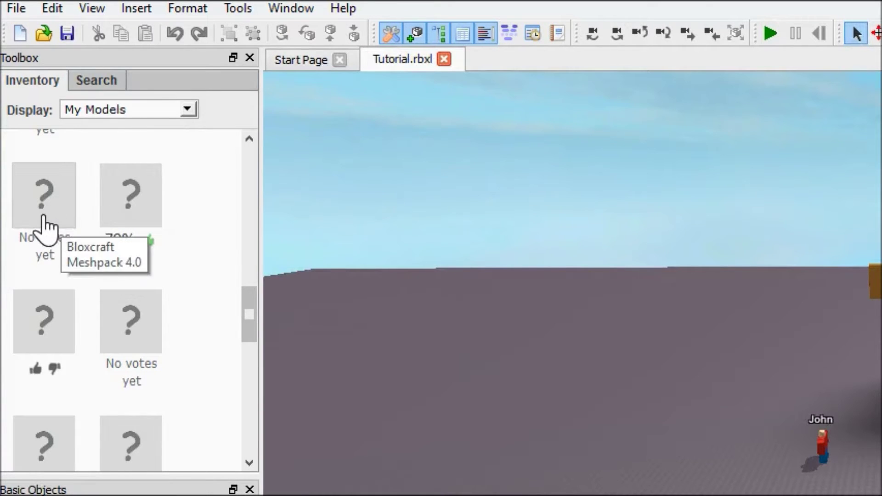
- Load more of My Models and scroll to the end of the list
scroll(38, 205, "up", 3)
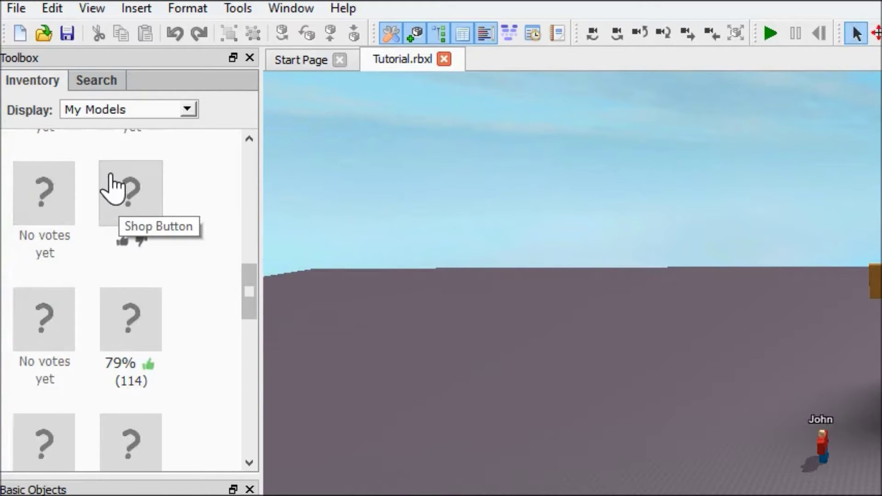
scroll(111, 186, "up", 3)
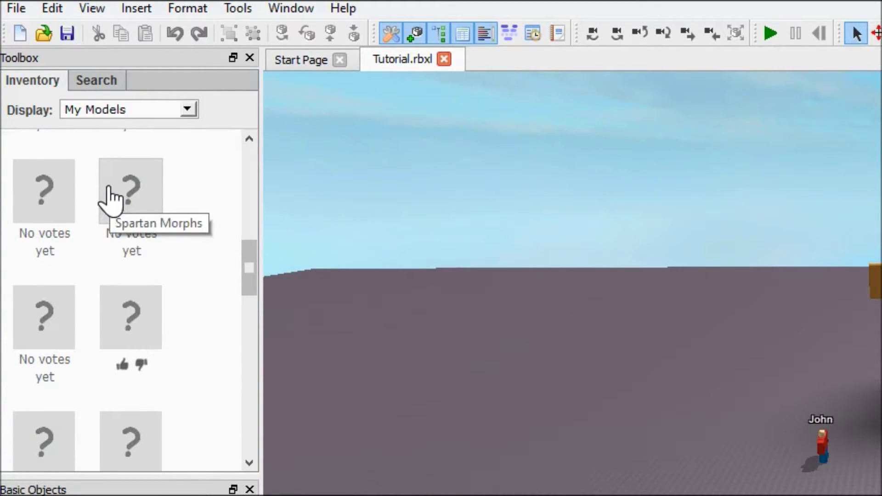
scroll(47, 189, "down", 10)
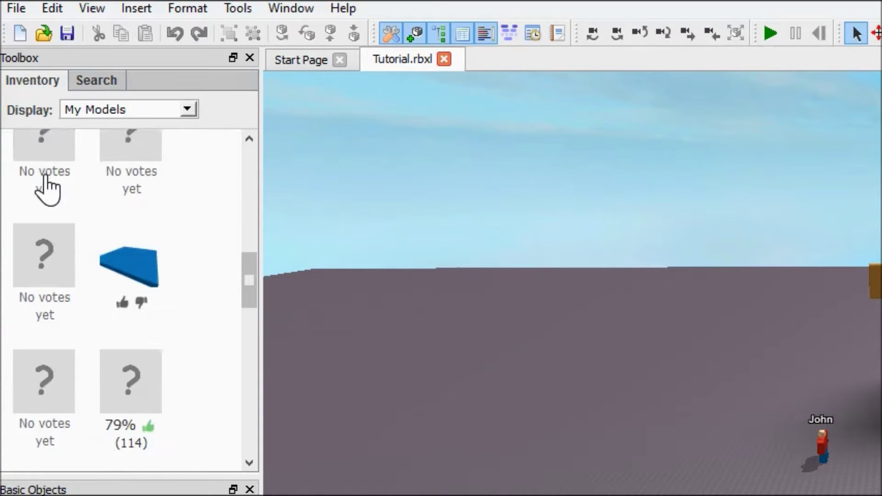
scroll(55, 193, "down", 15)
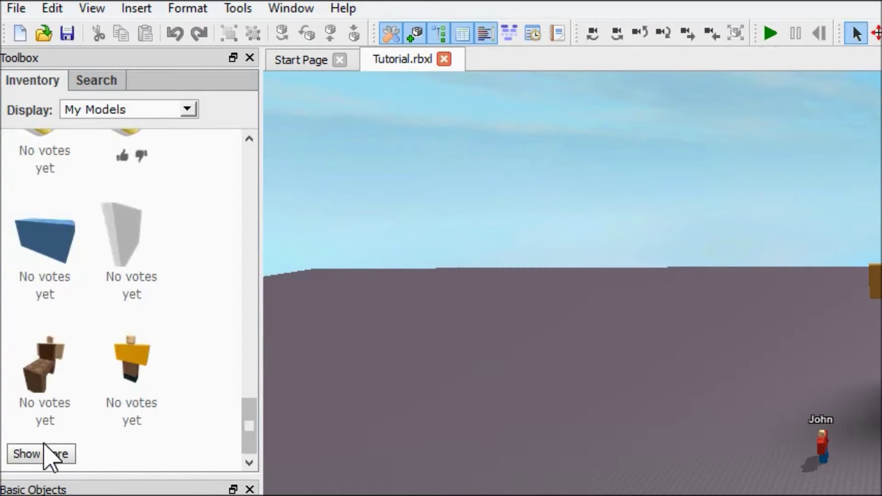
left_click(41, 454)
scroll(64, 374, "down", 5)
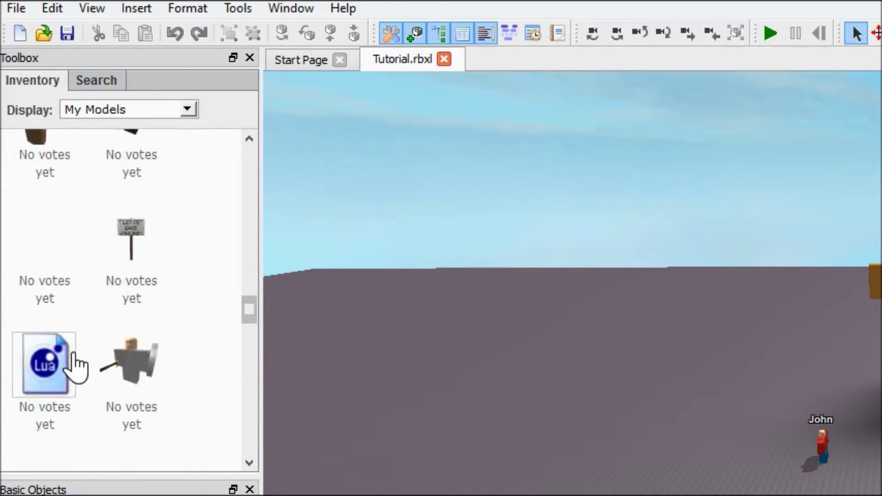
scroll(75, 365, "down", 5)
scroll(76, 365, "down", 8)
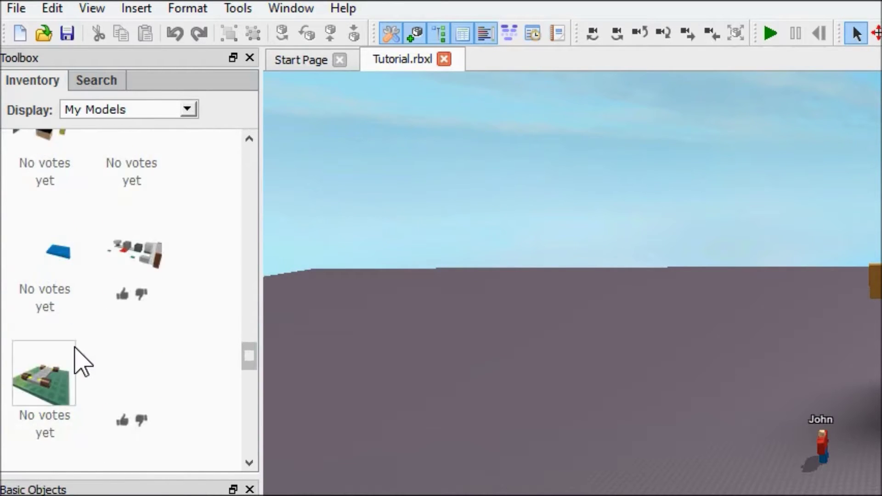
scroll(75, 348, "down", 5)
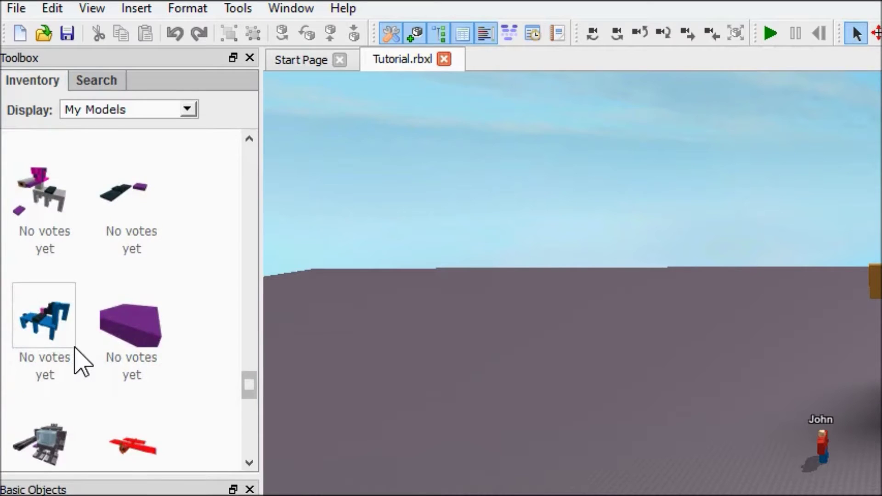
scroll(78, 361, "up", 2)
scroll(79, 354, "down", 10)
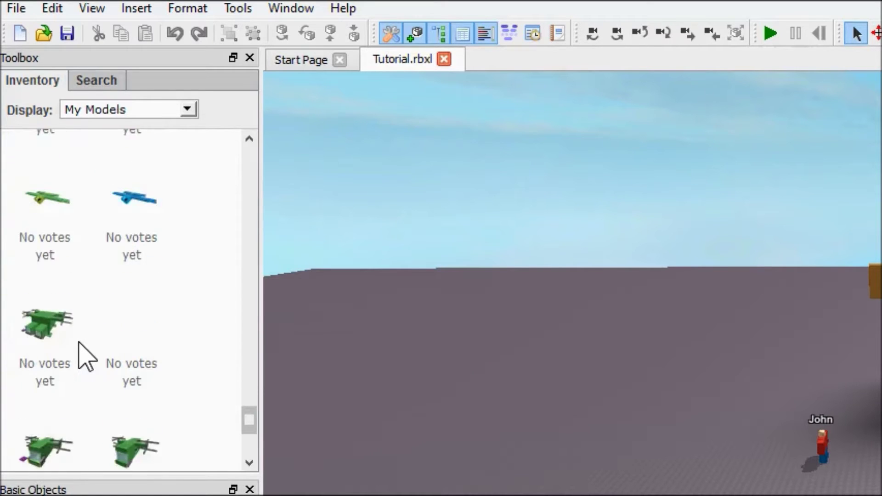
scroll(83, 356, "down", 4)
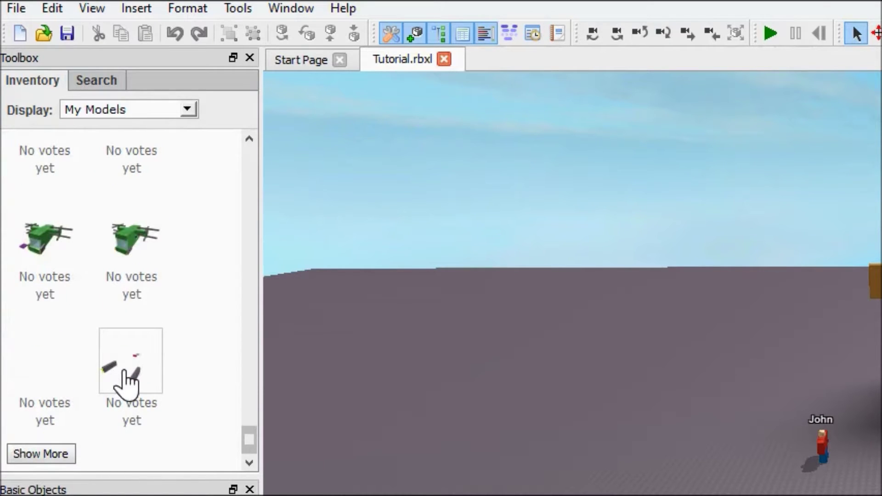
- Insert the helicopter model into the place, then deselect it
left_click(114, 371)
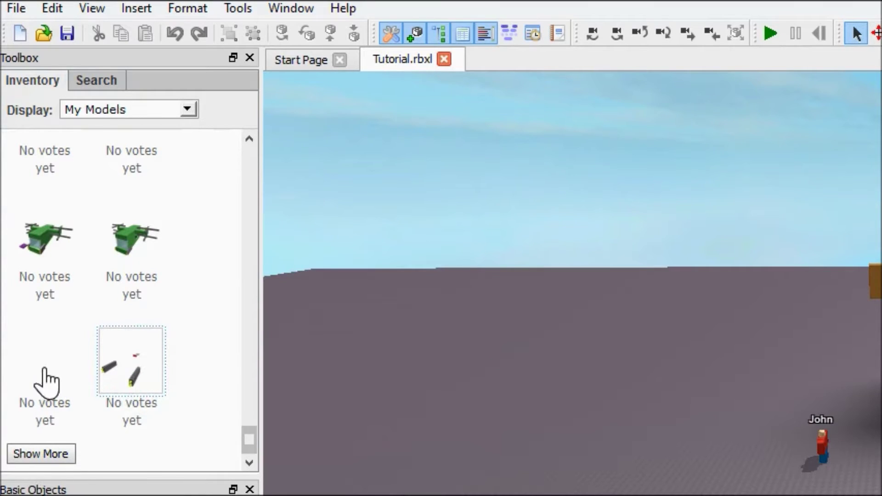
left_click(46, 381)
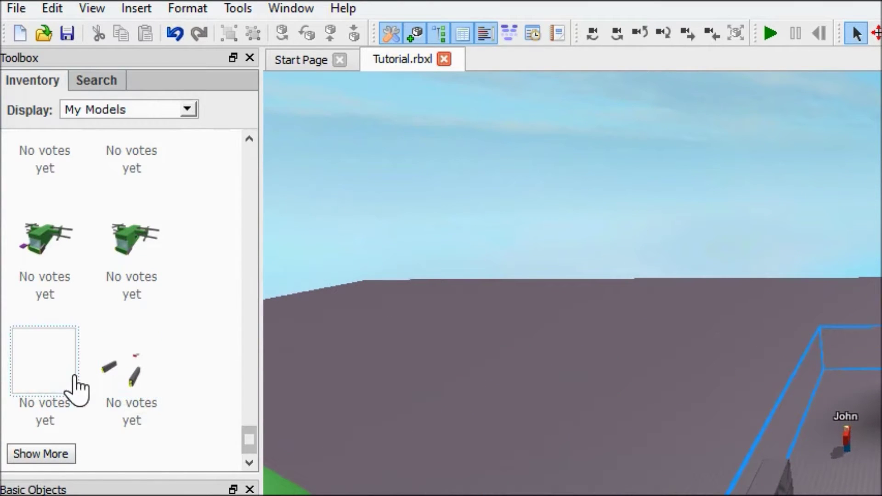
left_click(360, 412)
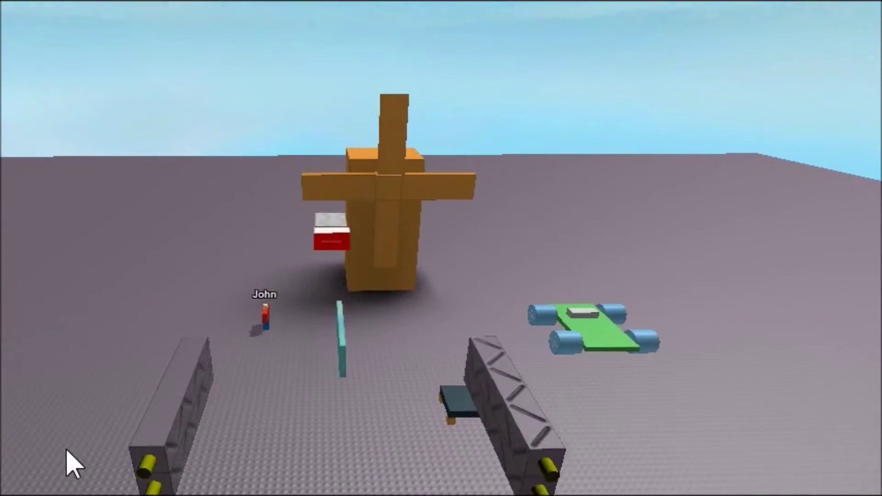
- Drag the helicopter kit onto the baseplate and open its Readme script from the Explorer
left_click_drag(182, 384, 164, 473)
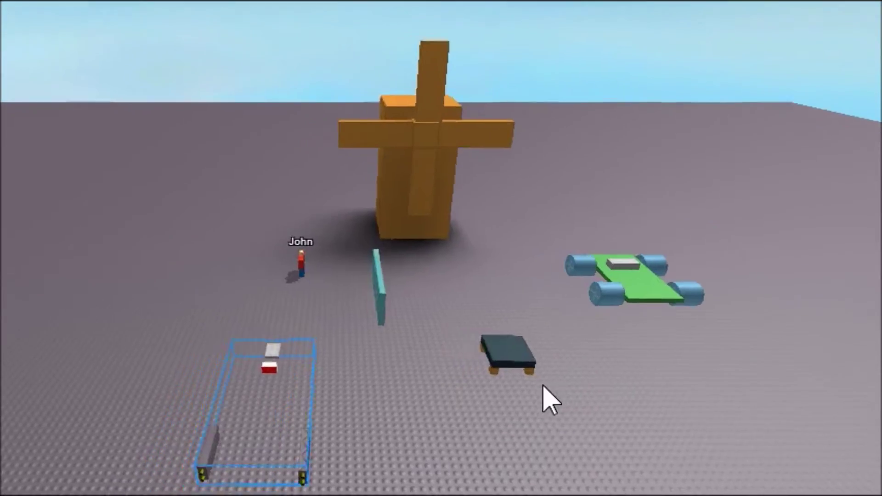
right_click_drag(552, 400, 552, 400)
key("w")
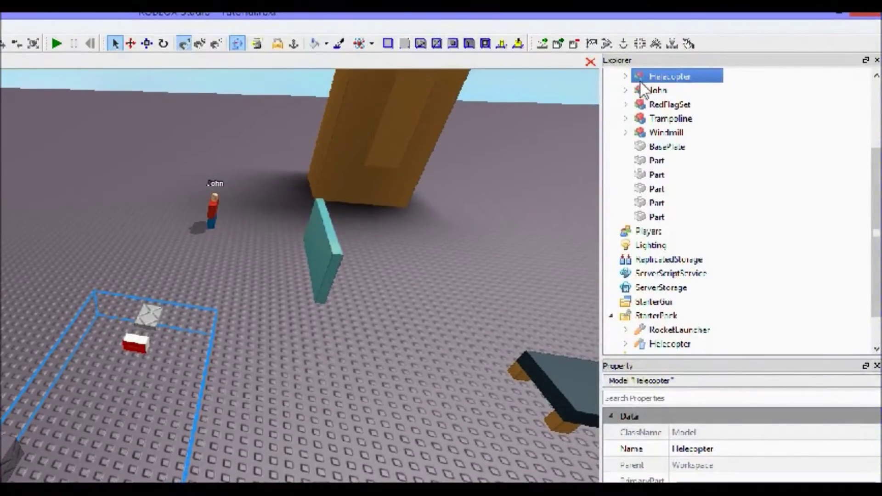
left_click(624, 76)
double_click(675, 90)
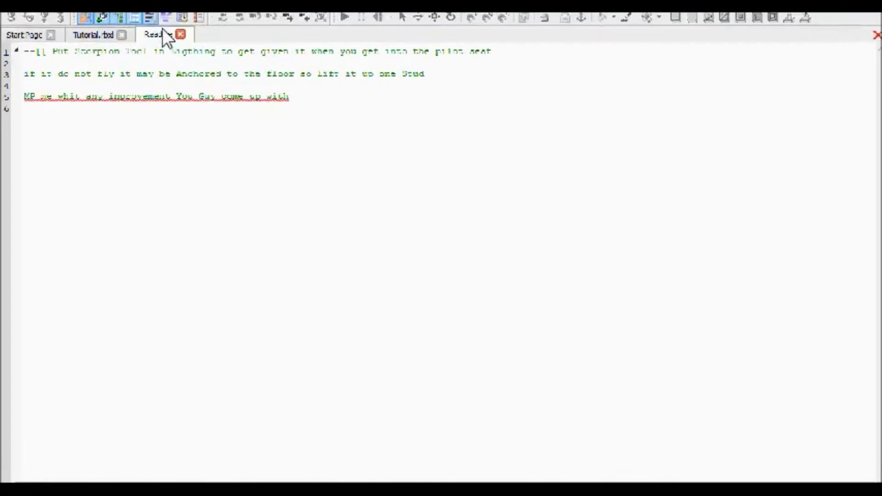
- Close the Readme and move the Helecopter tool from StarterPack into Lighting
left_click(181, 36)
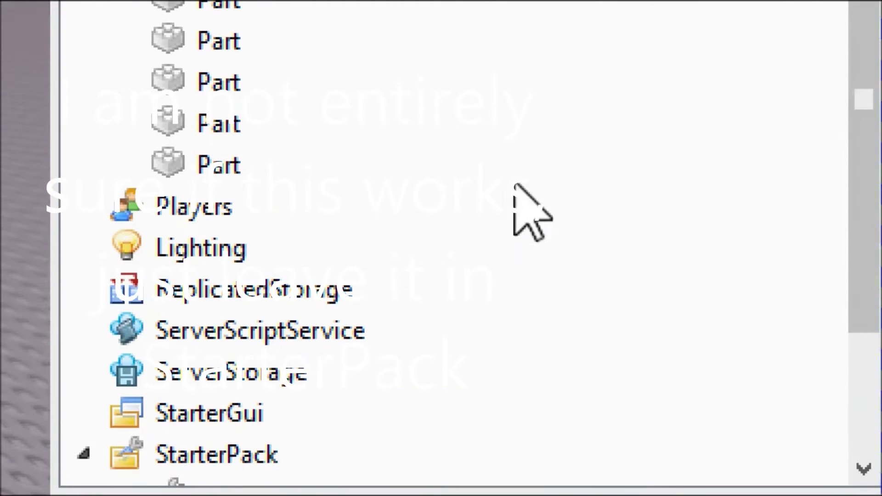
scroll(667, 236, "down", 2)
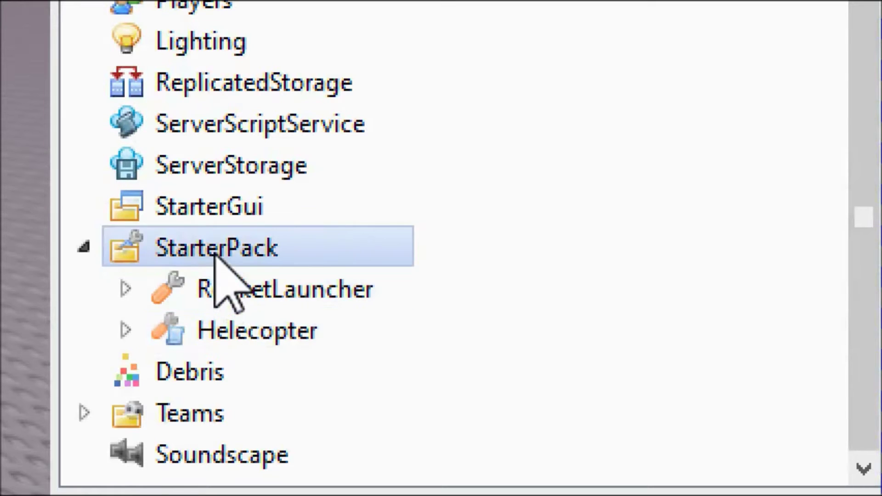
left_click_drag(230, 331, 188, 53)
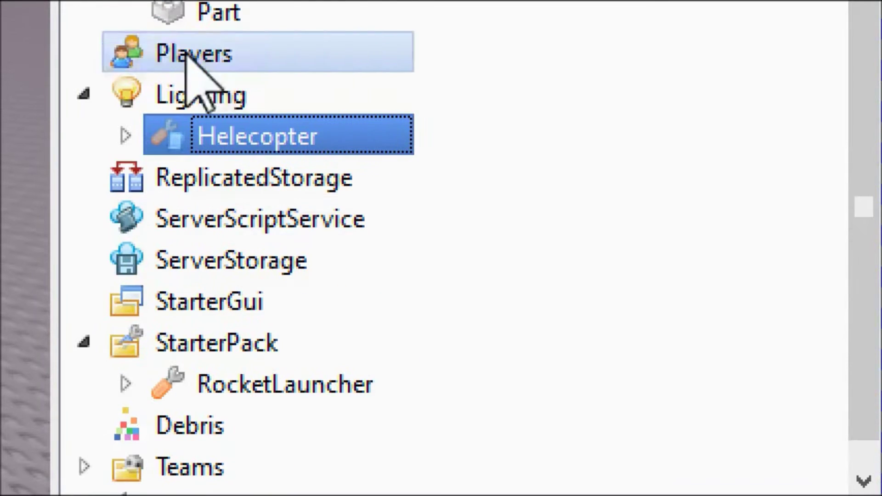
left_click(84, 95)
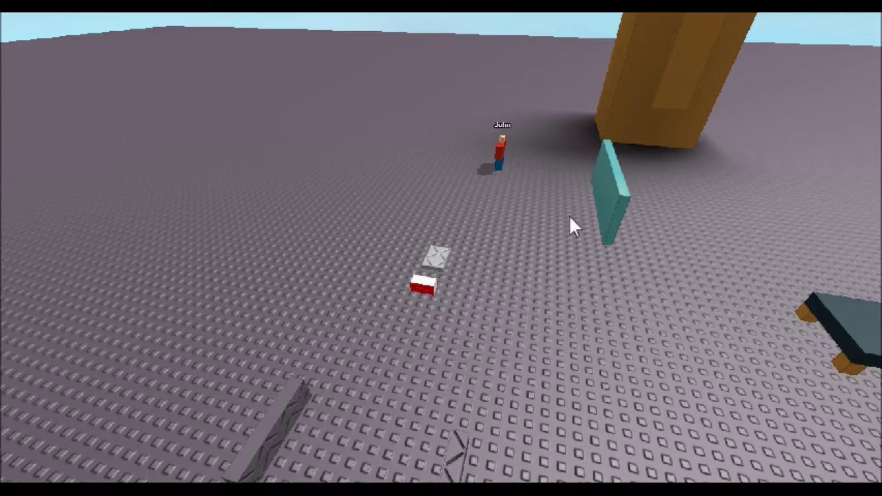
- Bring the camera in on the helicopter parts and select the red Front block
right_click(548, 310)
left_click(383, 428)
right_click_drag(519, 353, 519, 353)
left_click(507, 267)
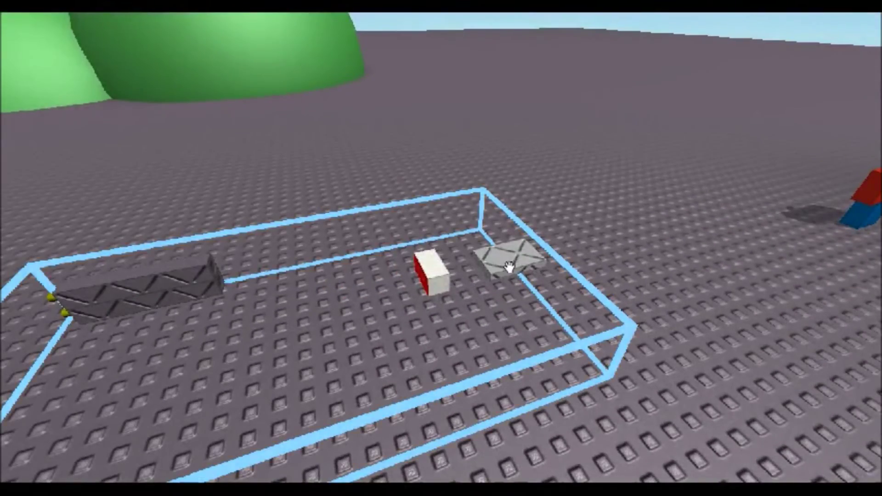
left_click(594, 348)
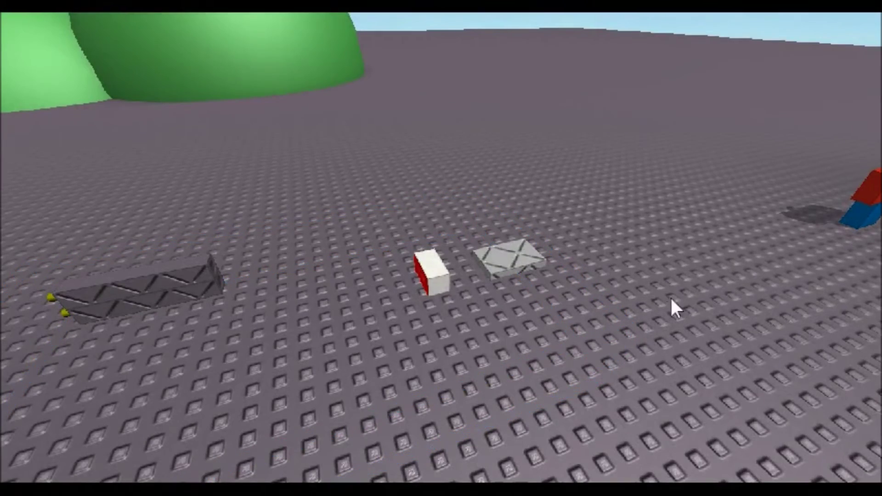
right_click_drag(583, 327, 583, 327)
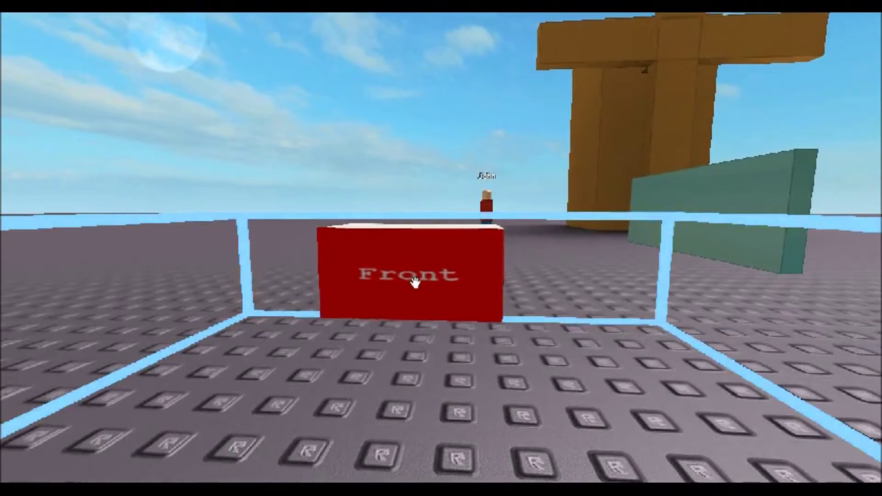
left_click(414, 283)
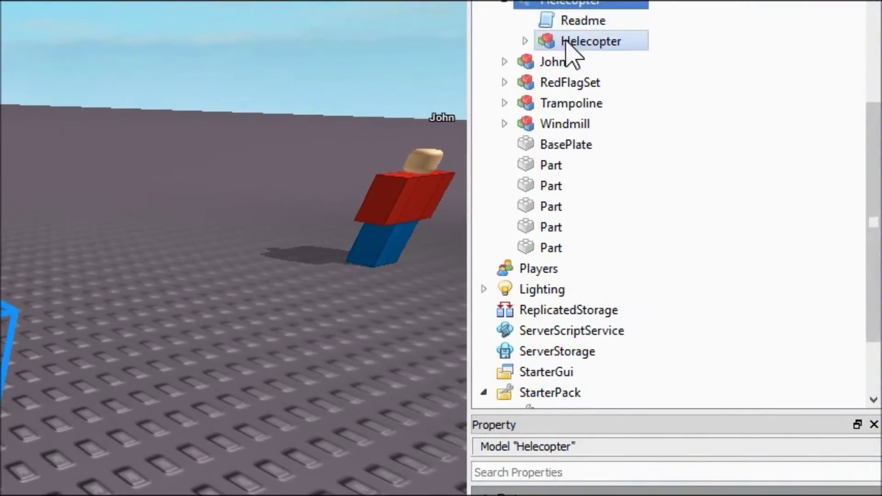
left_click(816, 45)
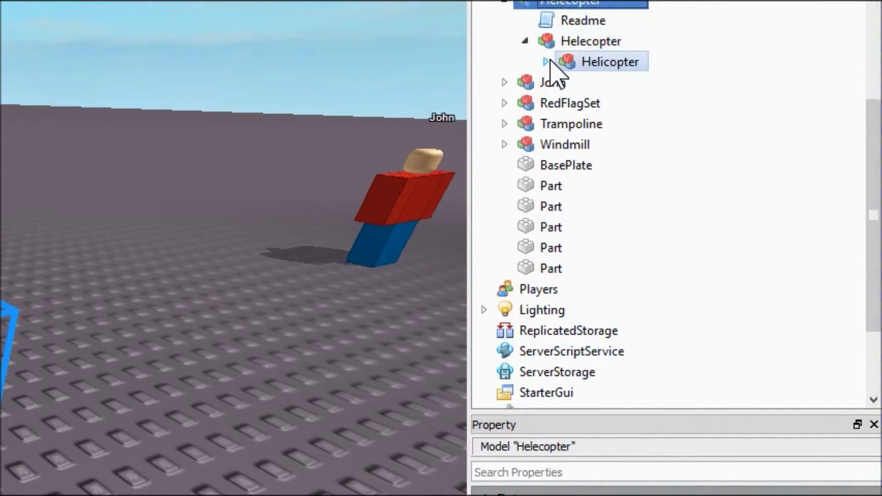
left_click(546, 62)
left_click(565, 165)
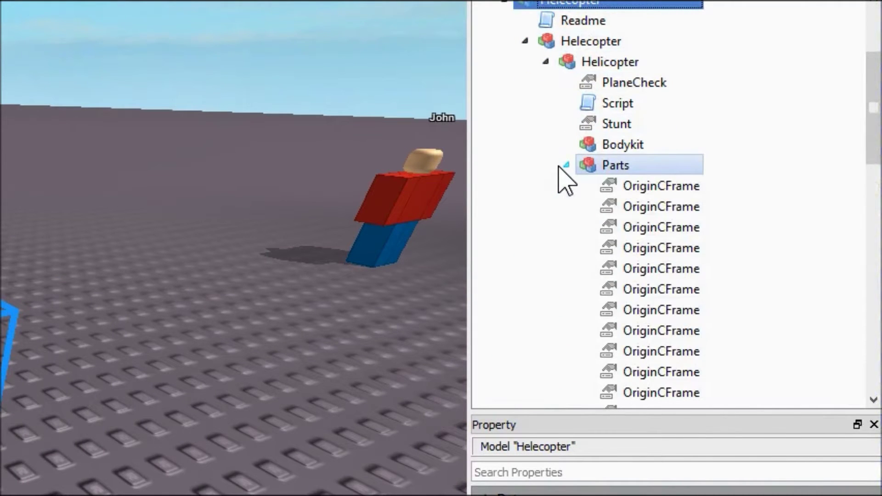
scroll(618, 203, "down", 10)
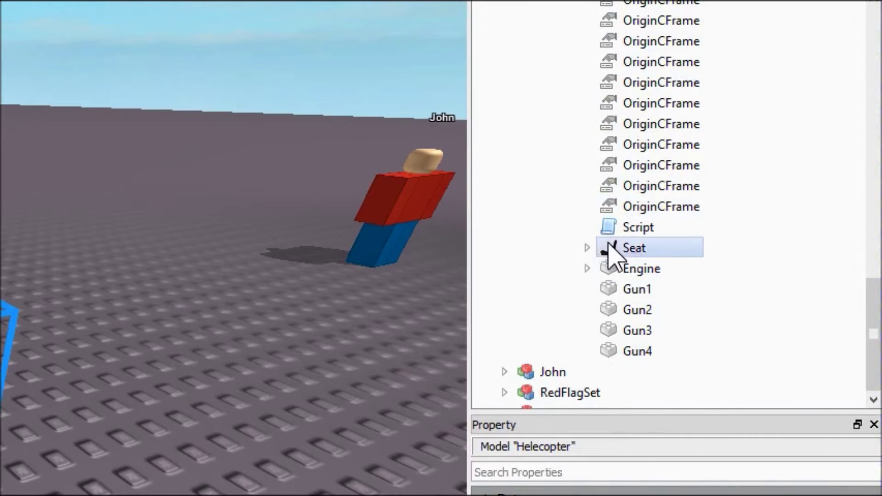
scroll(626, 226, "up", 8)
scroll(626, 226, "up", 1)
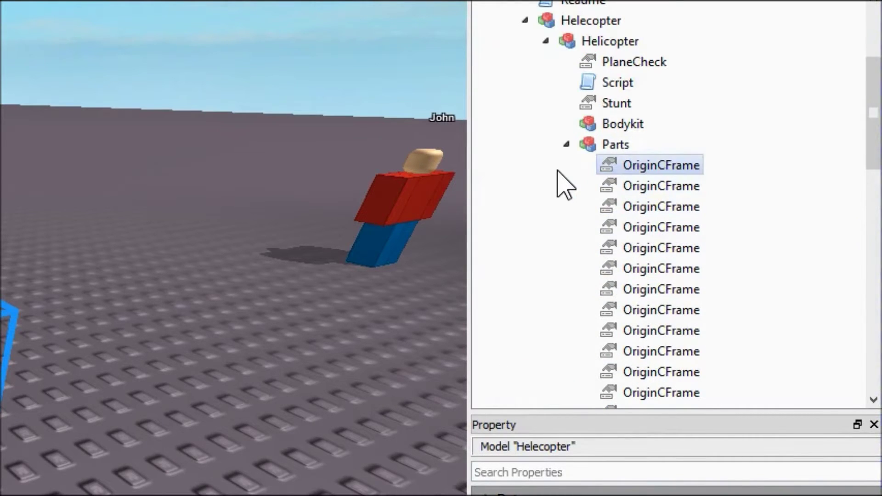
left_click(567, 145)
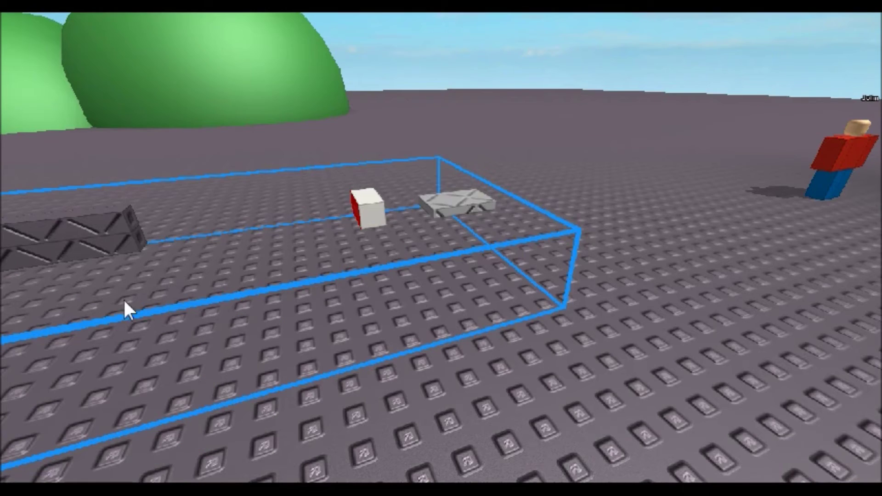
left_click(76, 283)
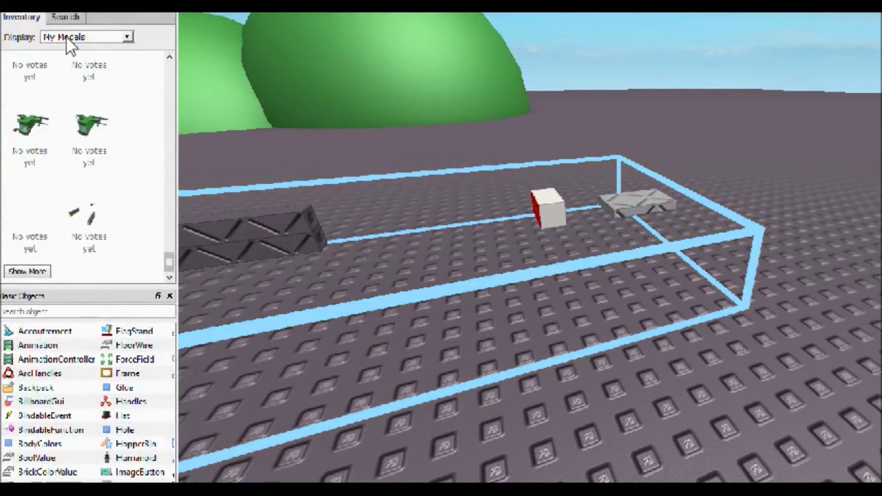
left_click(65, 36)
- From the Toolbox's Bricks set, place the green brick on the baseplate beside the helicopter parts
scroll(94, 99, "down", 2)
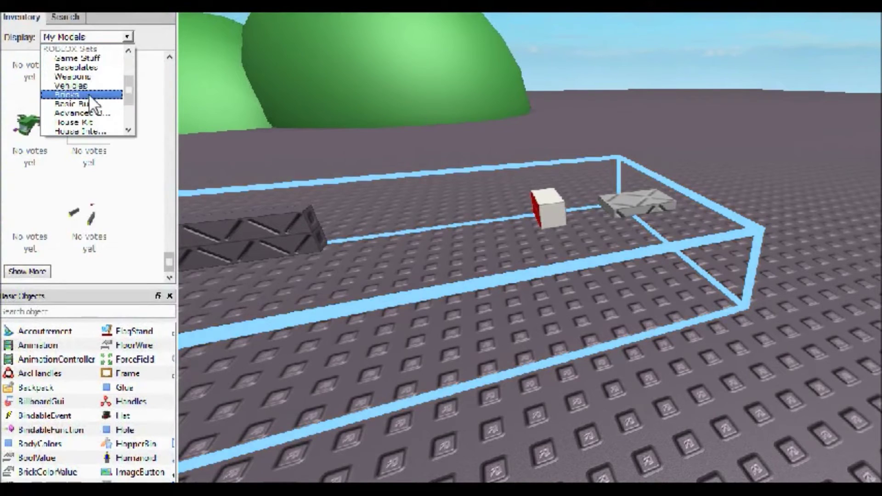
left_click(87, 94)
scroll(69, 145, "down", 6)
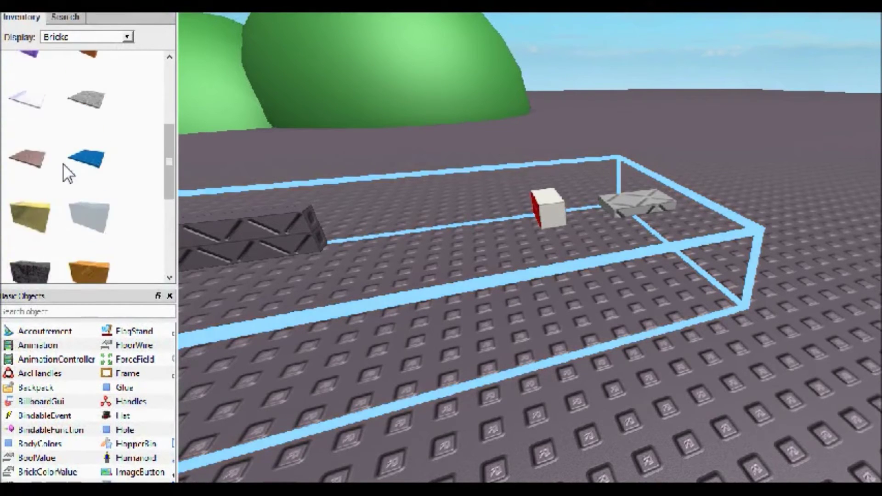
left_click(29, 205)
key("s")
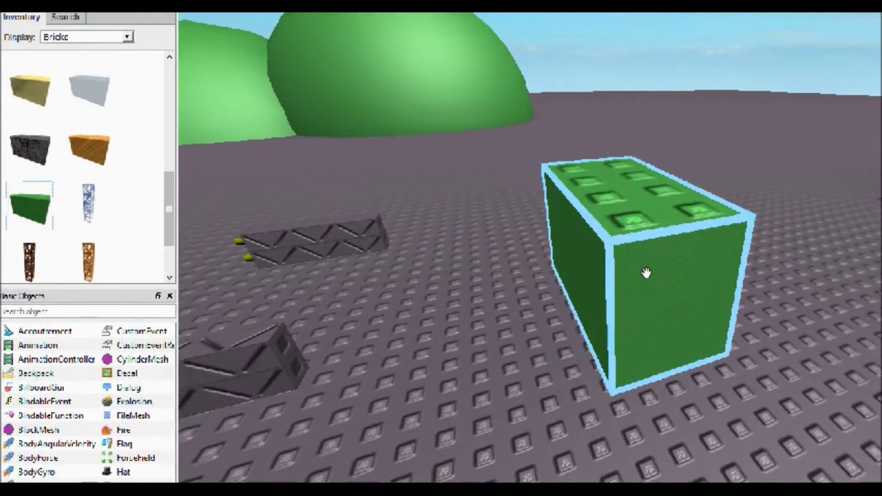
key("a")
left_click(735, 257)
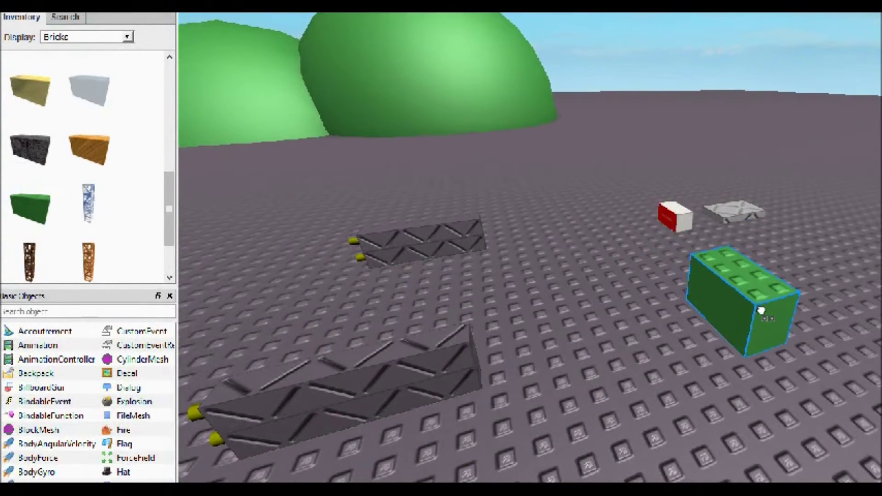
key("w")
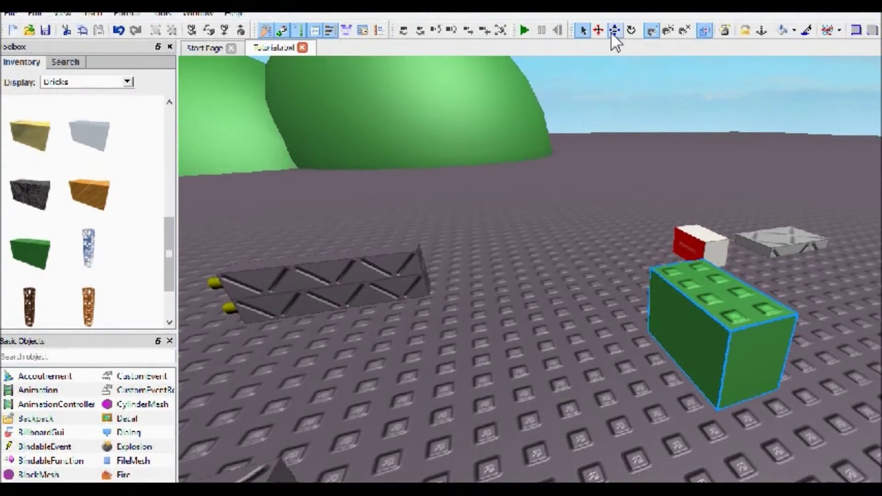
left_click(614, 31)
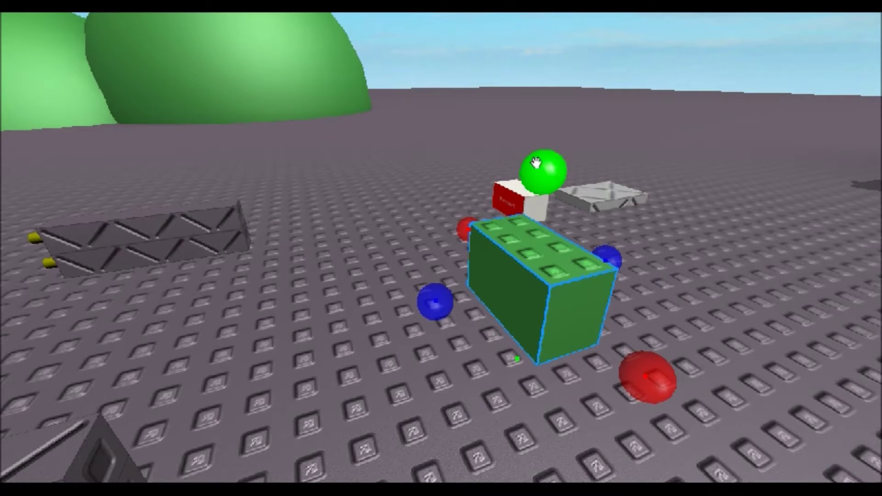
- Shorten the green brick, set it next to the grey plate, and raise it
left_click_drag(537, 162, 536, 215)
left_click_drag(542, 280, 612, 226)
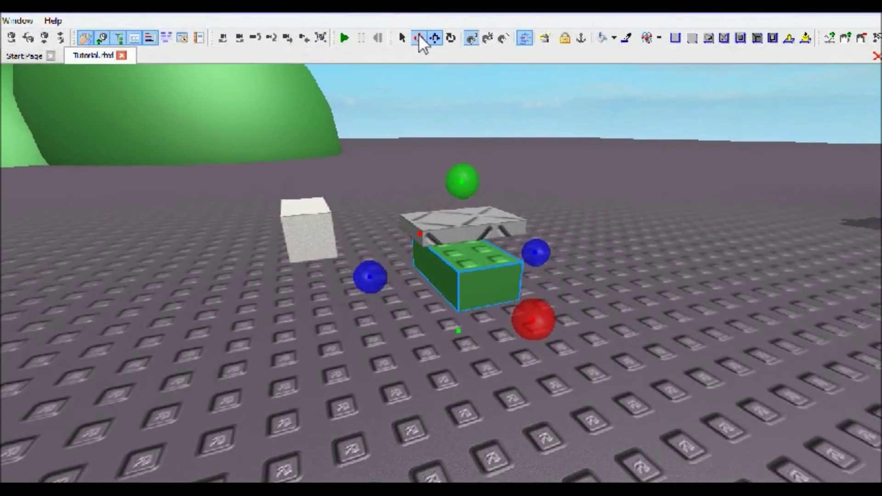
left_click(418, 37)
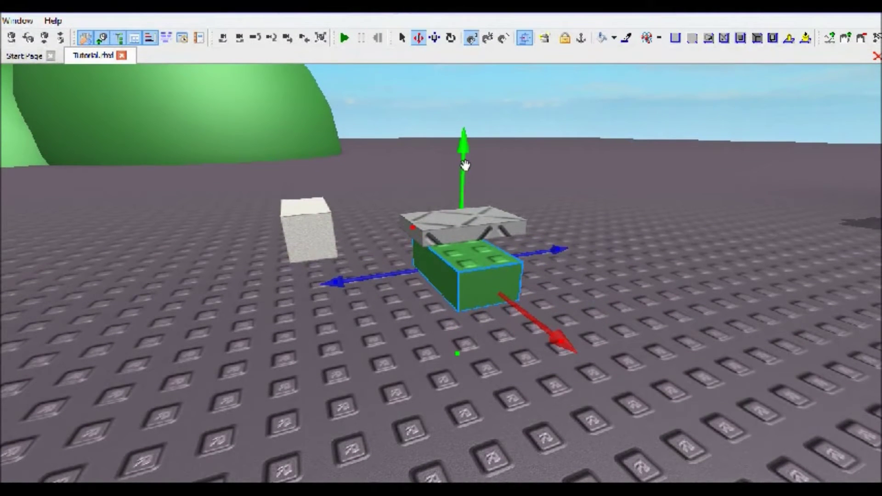
scroll(500, 278, "up", 3)
scroll(482, 262, "down", 4)
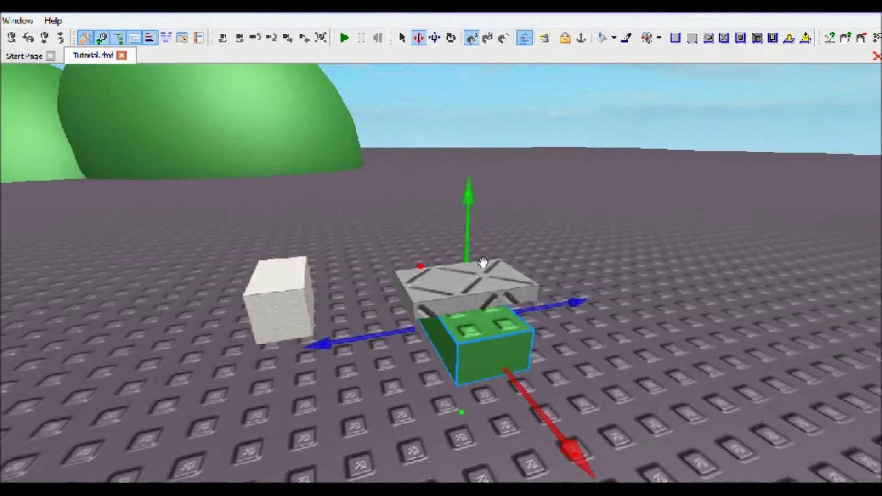
left_click(409, 318)
scroll(458, 327, "up", 3)
scroll(458, 328, "up", 2)
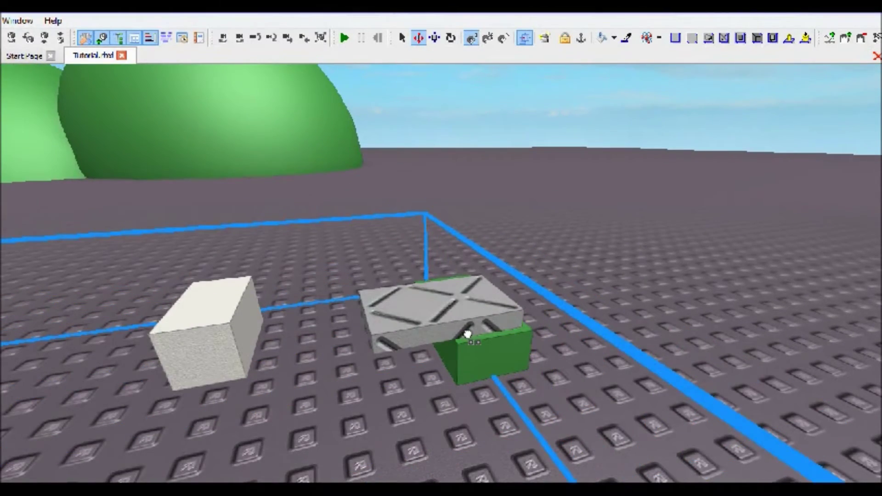
scroll(570, 355, "down", 3)
scroll(570, 356, "up", 5)
right_click_drag(570, 356, 569, 356)
scroll(569, 356, "up", 2)
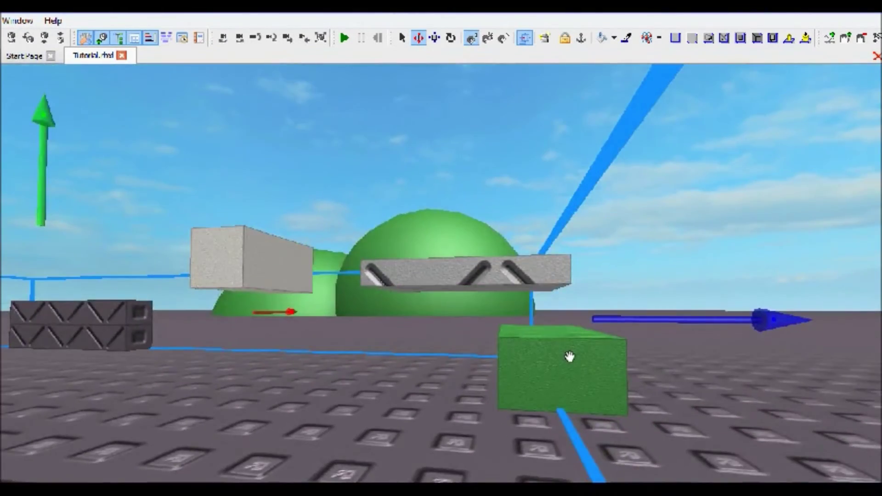
scroll(570, 357, "down", 5)
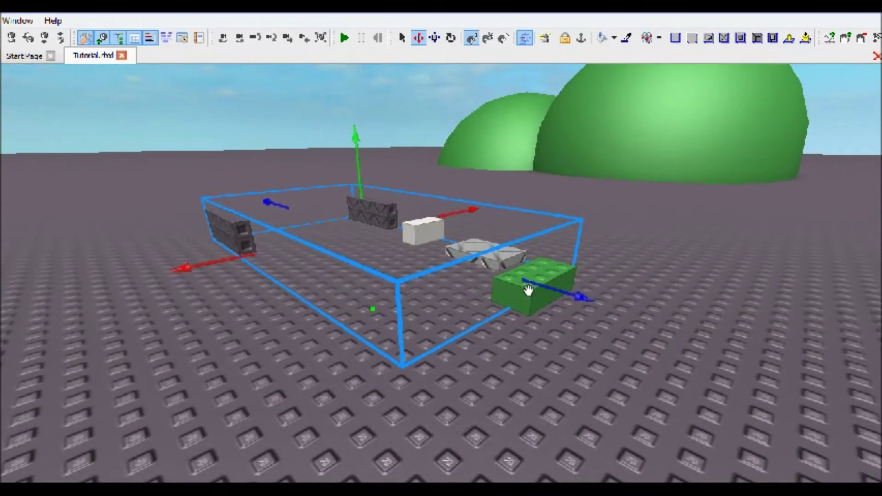
left_click(528, 291)
scroll(547, 153, "down", 2)
left_click_drag(544, 209, 547, 145)
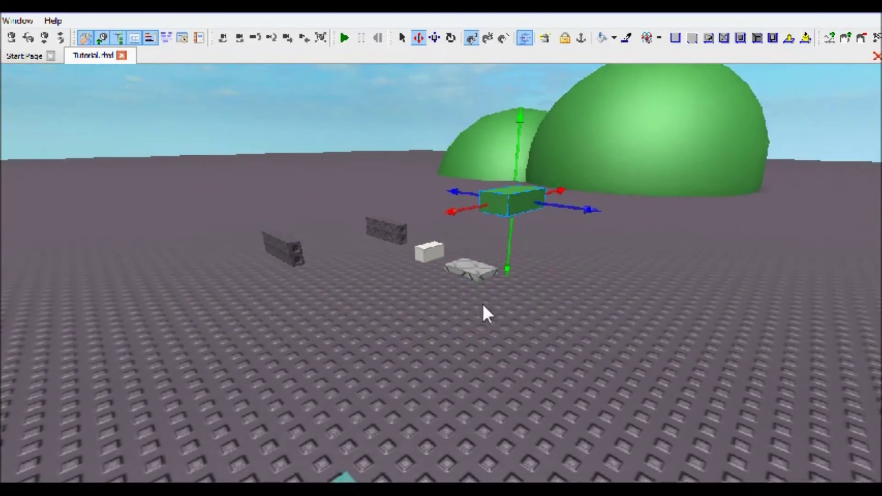
- Select the whole group of parts, undoing two accidental deletions with Ctrl+Z
left_click(472, 274)
scroll(578, 307, "up", 3)
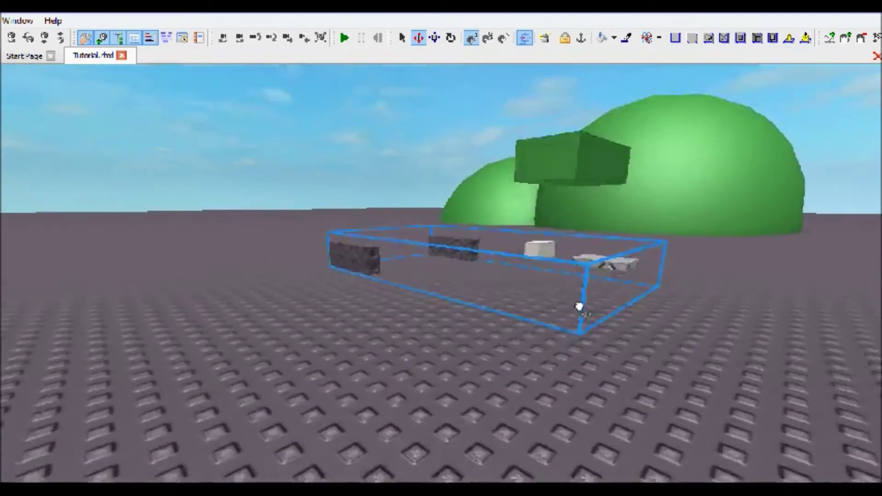
right_click_drag(579, 307, 579, 306)
scroll(578, 307, "down", 4)
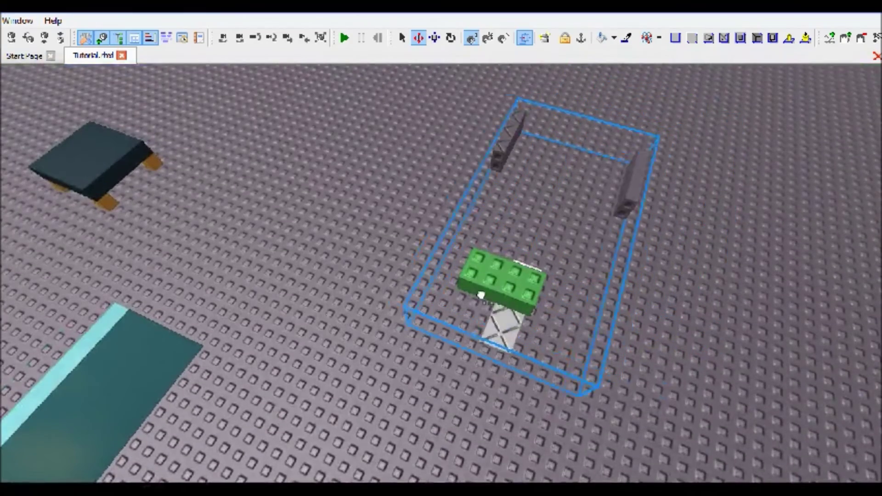
key("Delete")
right_click_drag(455, 275, 492, 262)
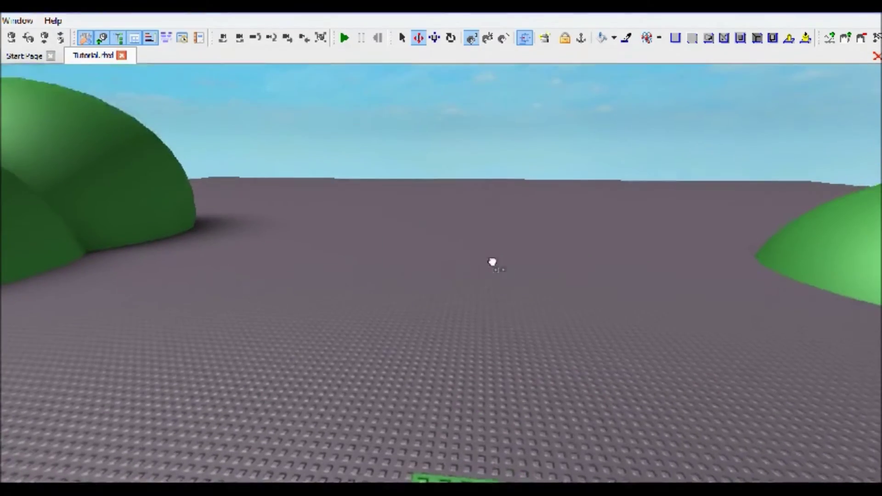
key("ctrl+z")
key("f")
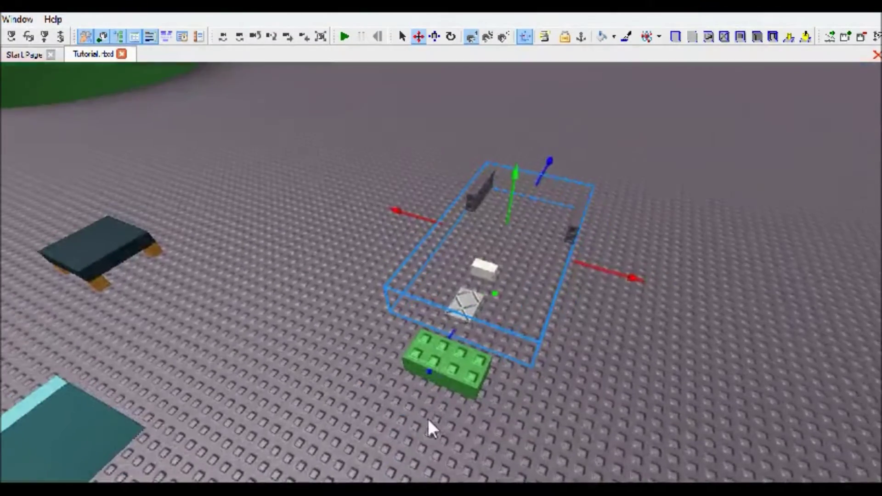
left_click_drag(486, 272, 450, 351)
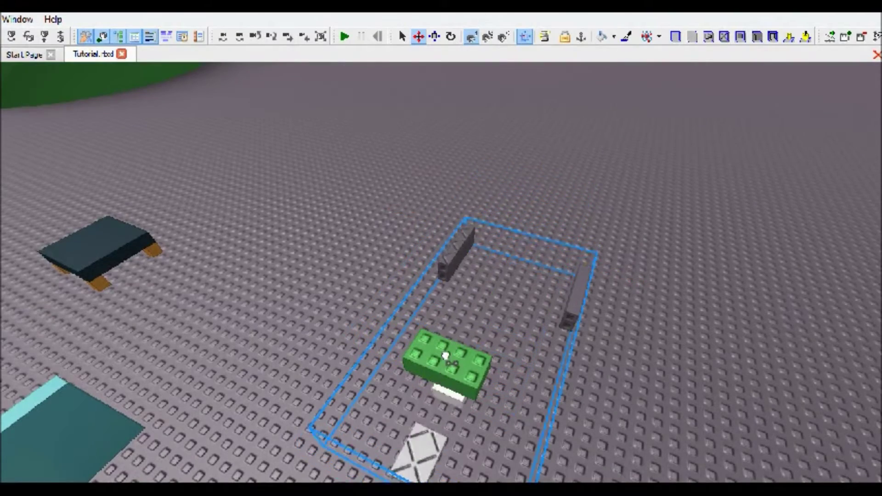
key("Delete")
middle_click_drag(459, 334, 350, 368)
right_click_drag(350, 368, 363, 366)
key("ctrl+z")
key("f")
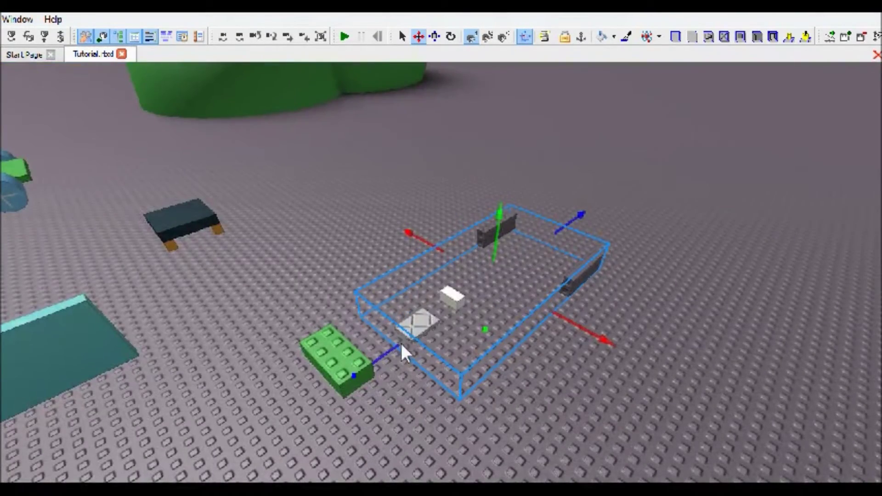
- Drag the helicopter model to a clear spot on the baseplate and focus on it
left_click_drag(384, 350, 251, 422)
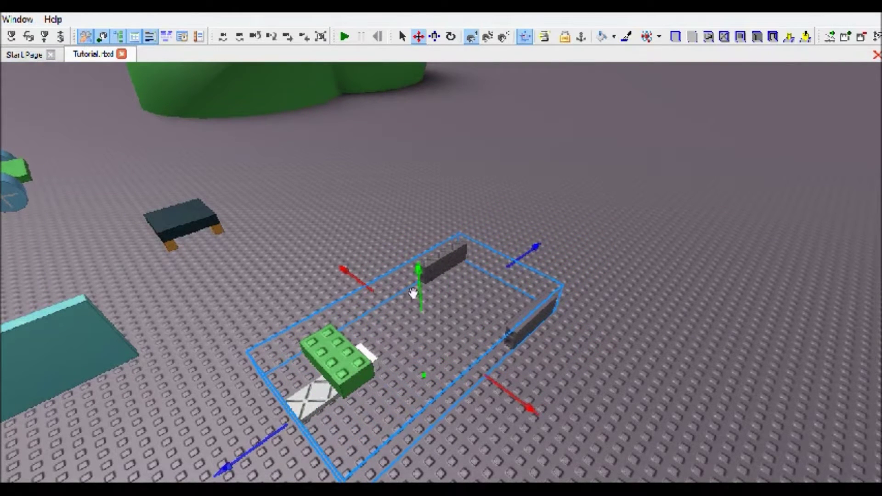
left_click_drag(417, 284, 432, 230)
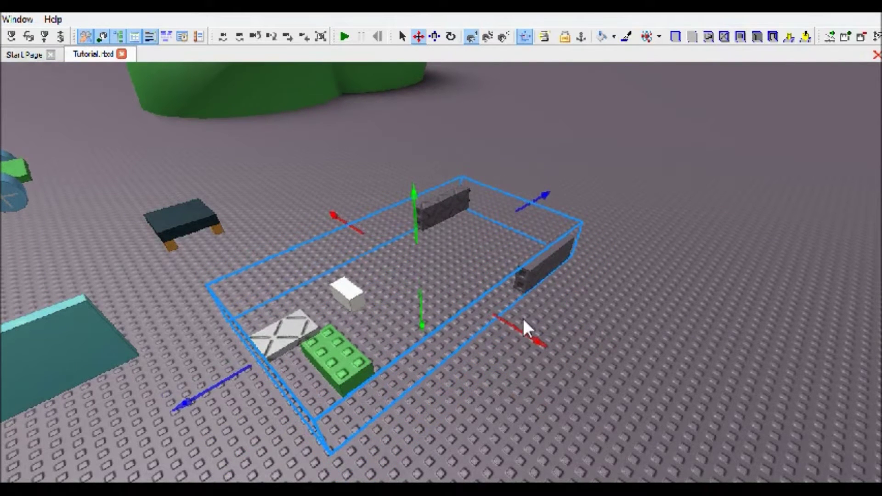
left_click_drag(535, 344, 573, 361)
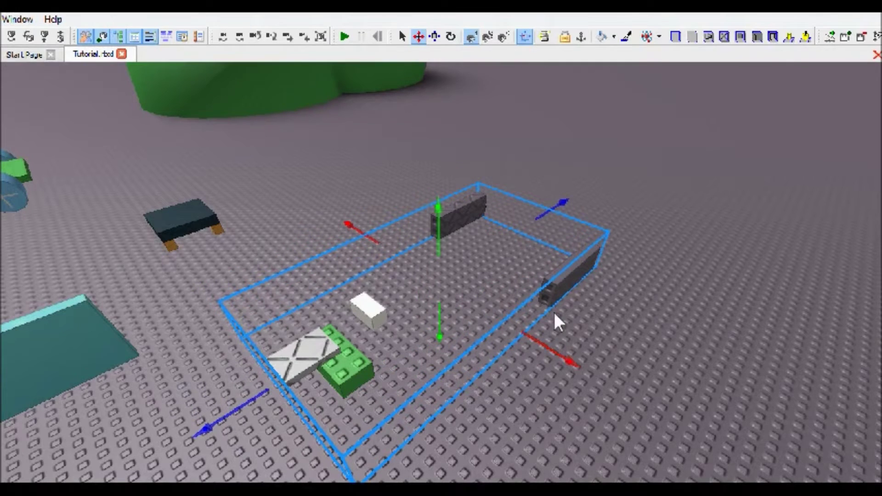
left_click_drag(549, 206, 575, 199)
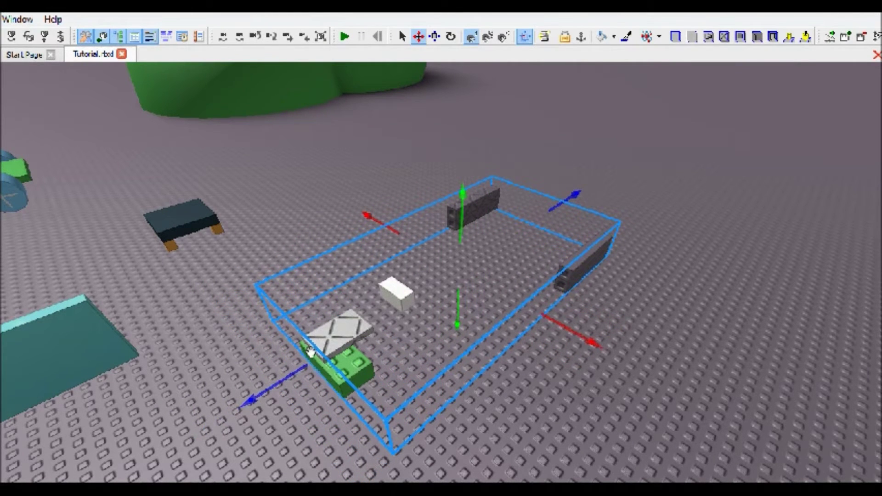
right_click_drag(388, 388, 384, 388)
scroll(398, 394, "up", 4)
key("f")
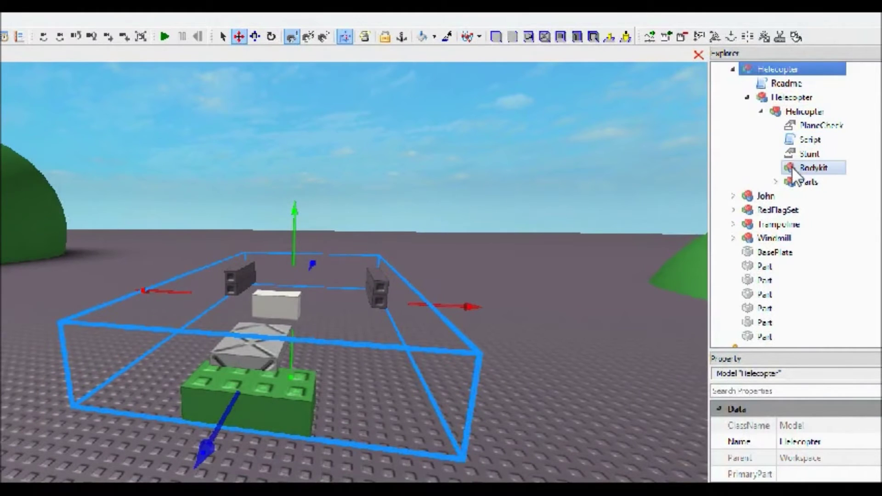
- Ungroup the helicopter's Parts model into its children
left_click(798, 181)
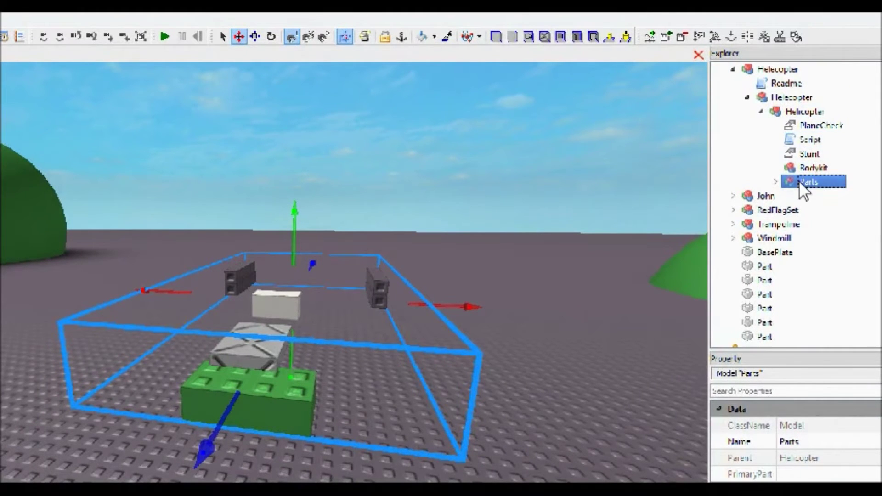
right_click(799, 181)
left_click(846, 288)
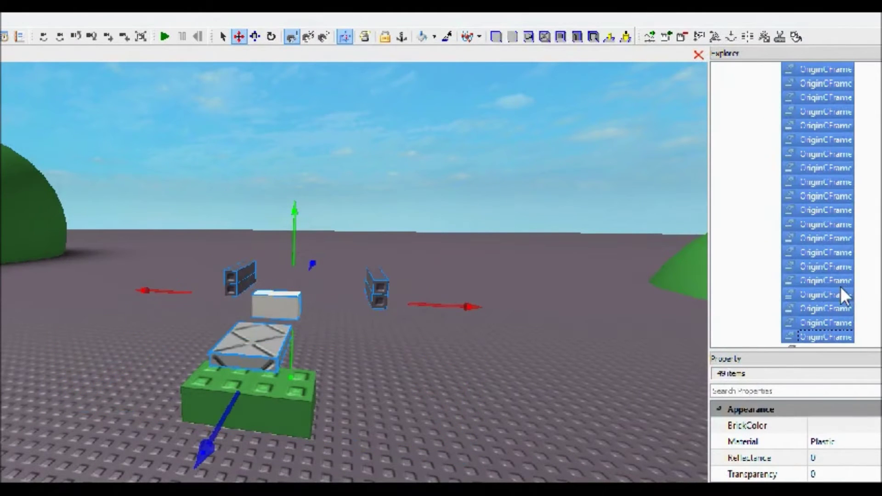
scroll(811, 258, "up", 2)
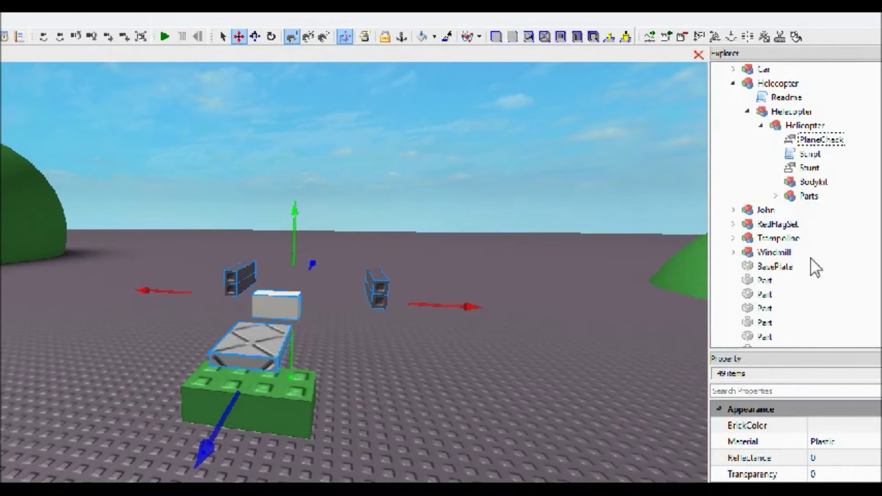
scroll(817, 211, "down", 10)
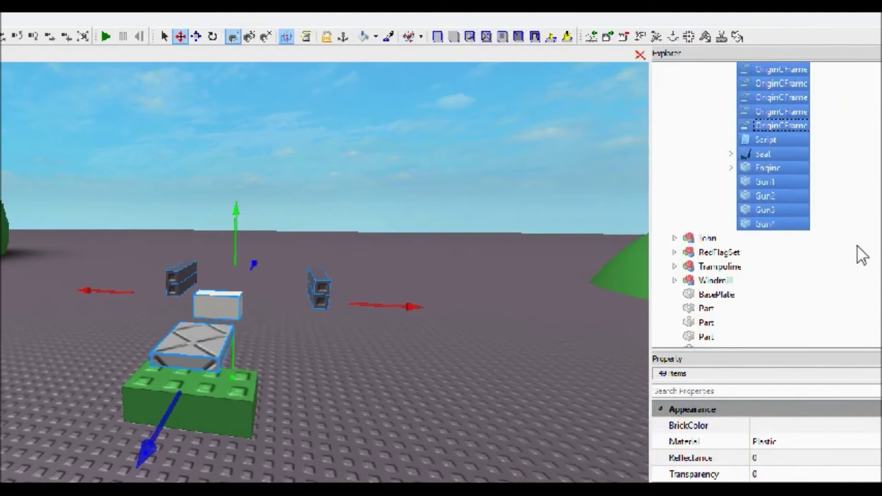
- Select Seat through Gun4 and cut the six parts
left_click(852, 225)
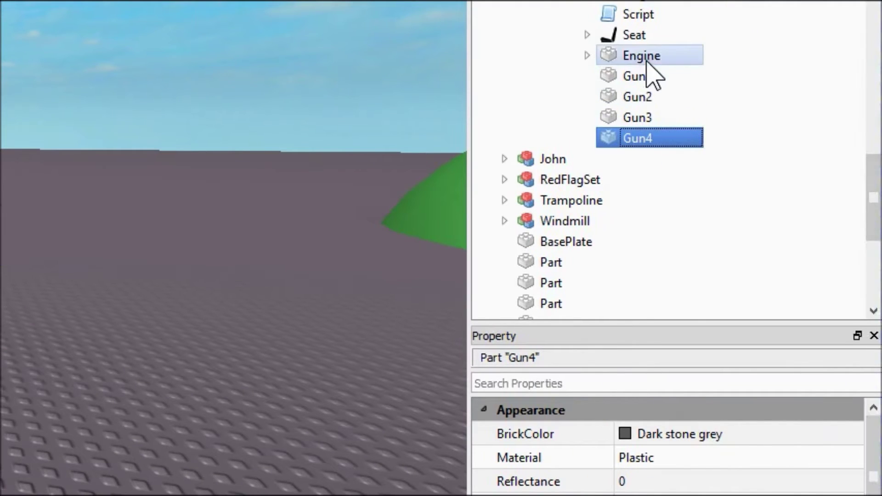
left_click(641, 35, "shift")
right_click(630, 79)
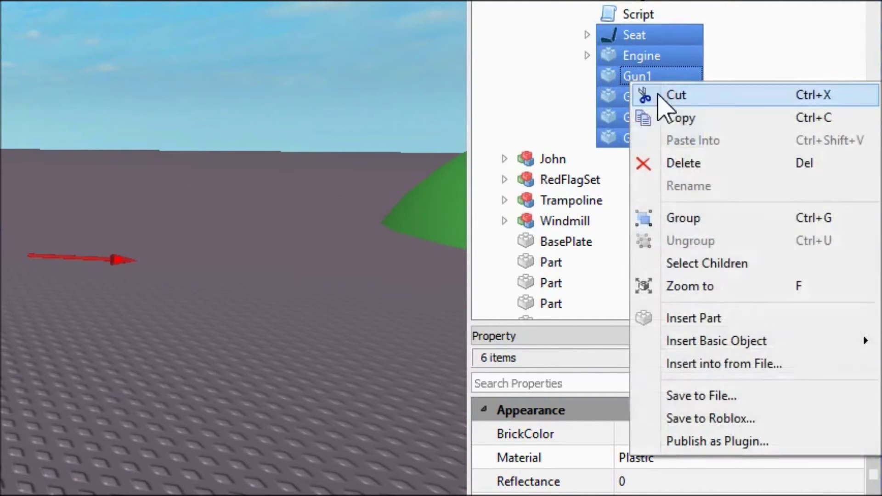
left_click(653, 91)
- Paste the six cut parts directly into Workspace
scroll(647, 119, "up", 5)
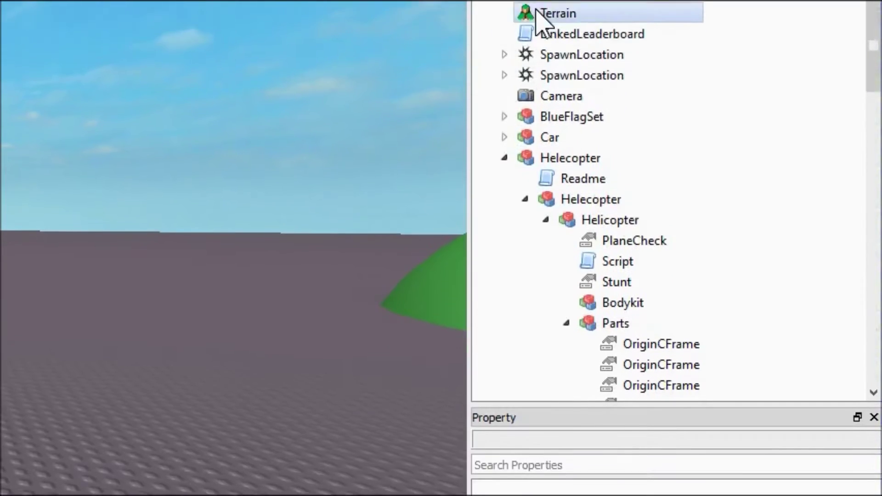
left_click(533, 26)
right_click(534, 30)
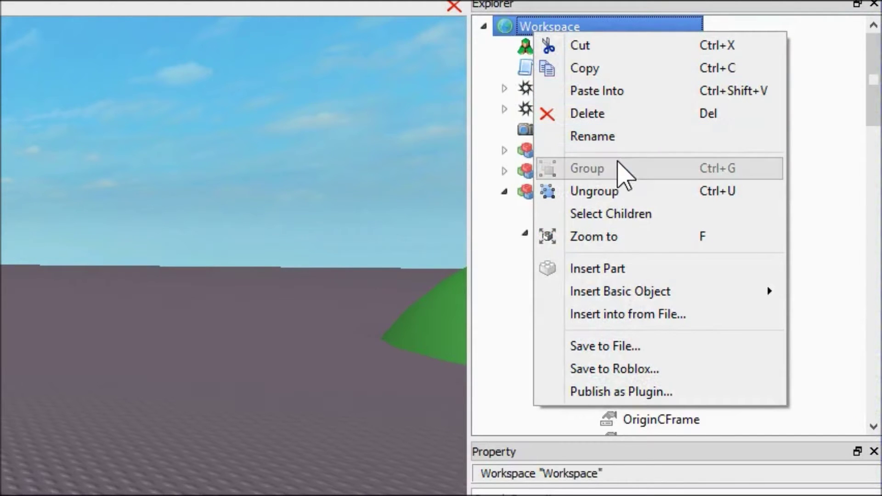
left_click(611, 91)
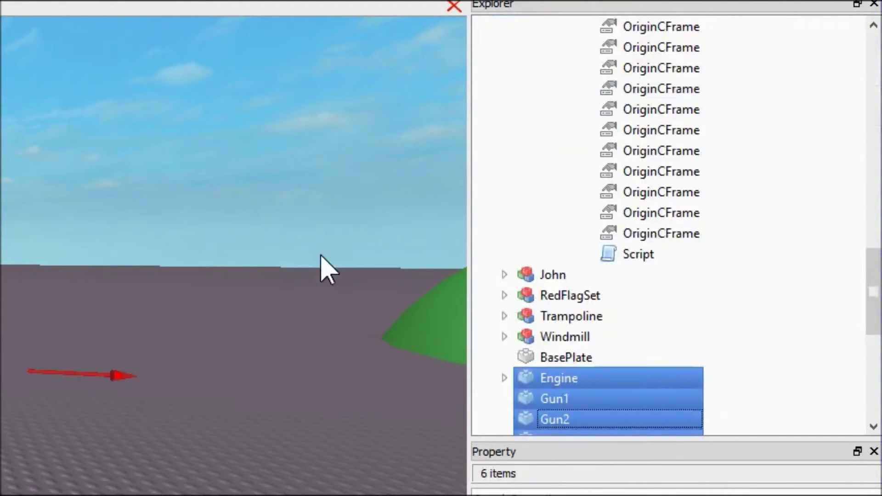
left_click(506, 342)
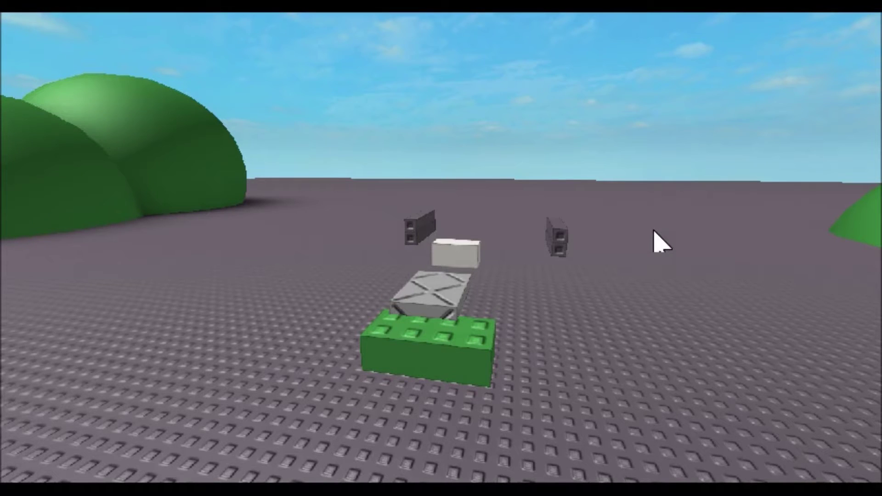
- Set the grey plate on the green brick, undoing an accidental stretch
left_click_drag(403, 304, 417, 329)
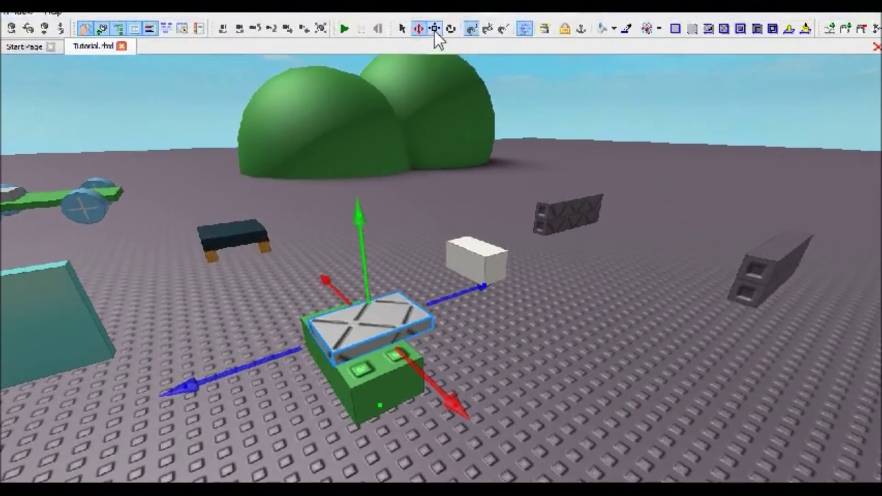
left_click(434, 29)
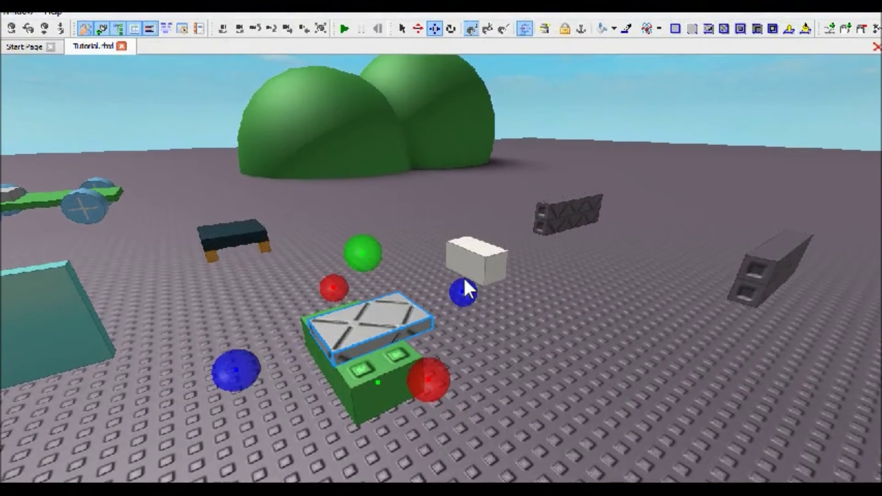
left_click_drag(497, 277, 662, 223)
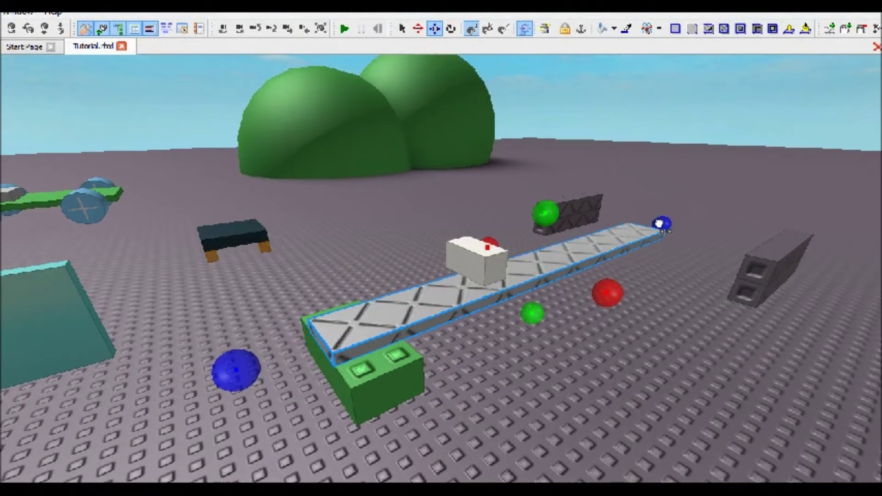
key("ctrl+z")
- Lengthen and widen the green block into a platform
left_click(366, 394)
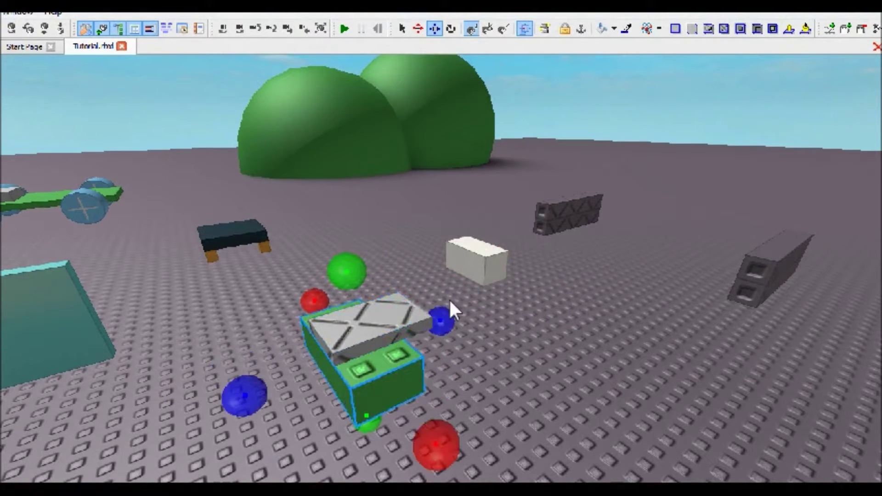
left_click_drag(437, 326, 728, 204)
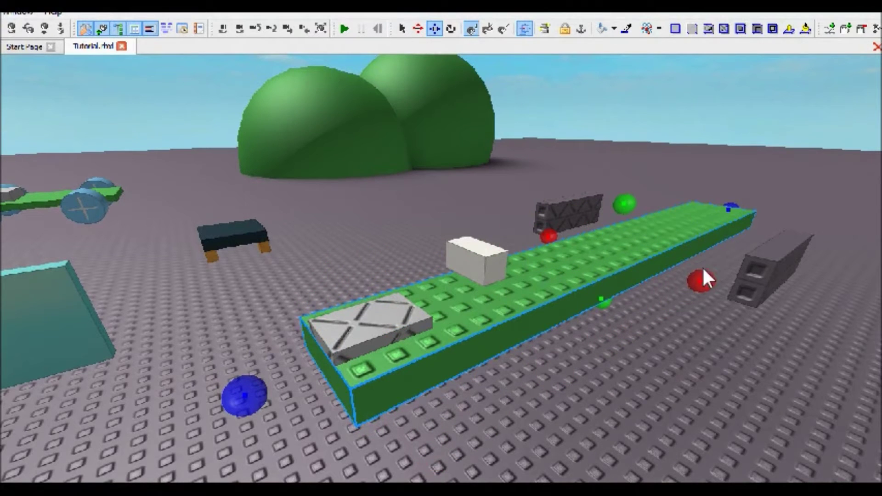
left_click_drag(727, 293, 797, 337)
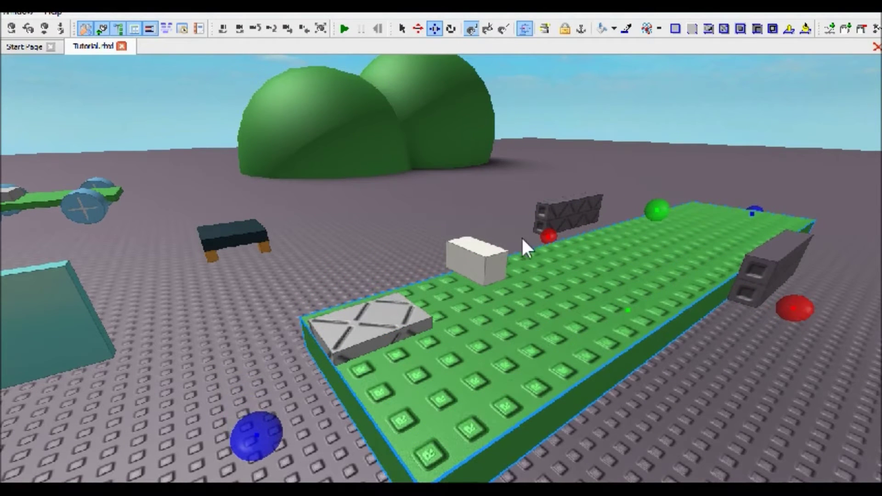
left_click_drag(546, 236, 479, 220)
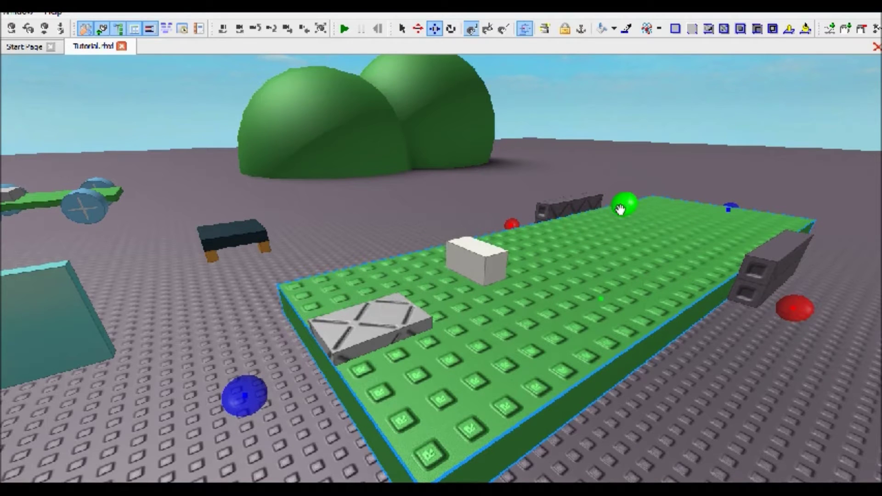
key("d")
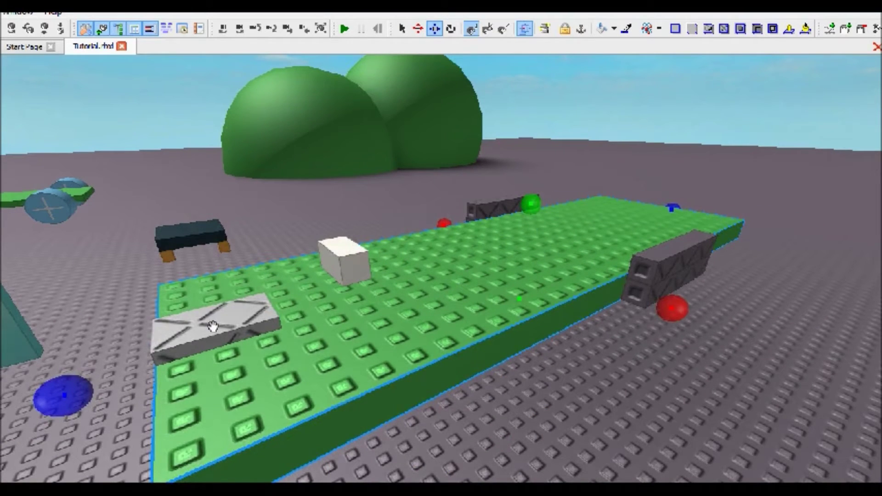
- Move the grey plate onto the floor and place the white cube on the green platform
left_click_drag(213, 326, 660, 405)
left_click_drag(347, 264, 597, 439)
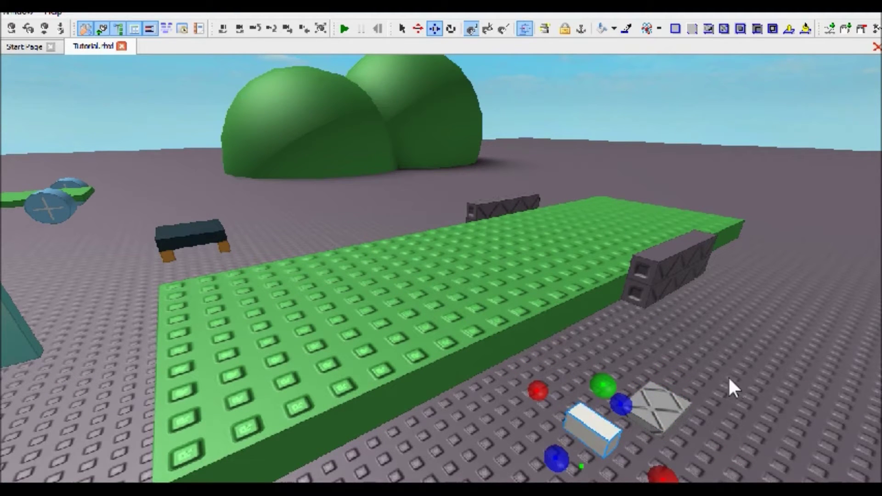
left_click_drag(595, 444, 384, 300)
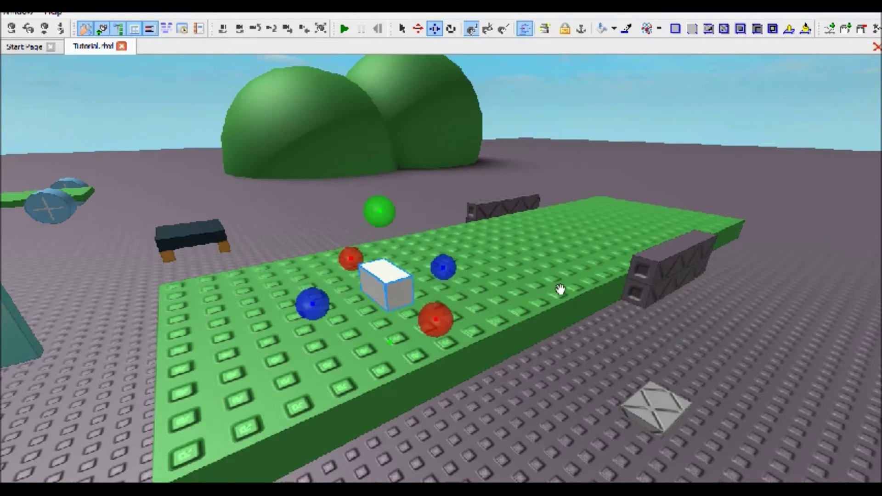
right_click_drag(559, 289, 560, 289)
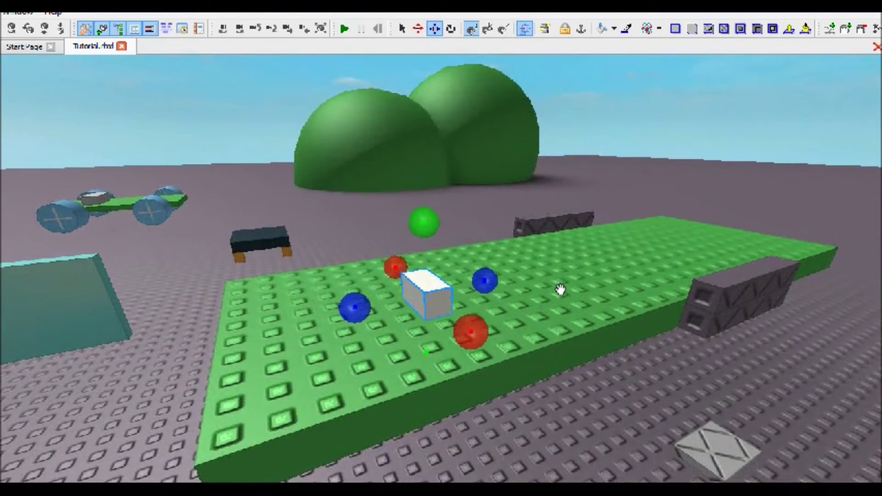
- Stretch the white block into a long bar across the green platform
left_click_drag(351, 315, 116, 404)
scroll(351, 351, "down", 2)
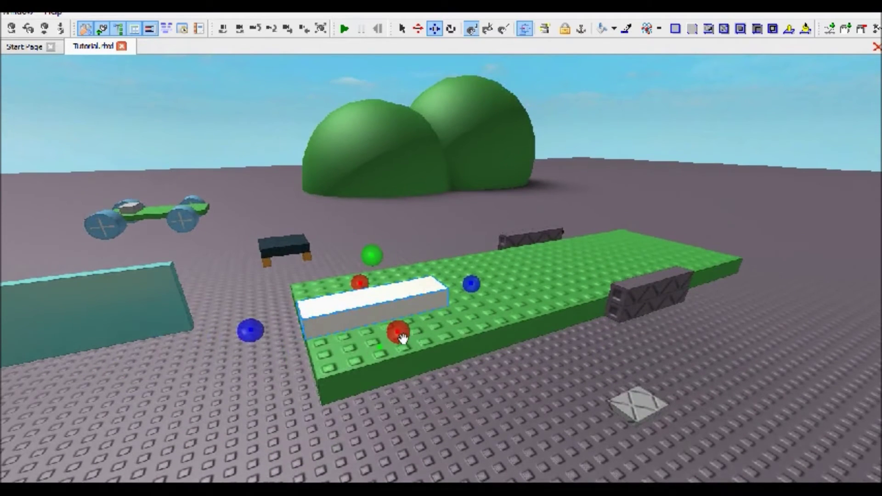
left_click_drag(401, 346, 429, 376)
right_click_drag(429, 375, 457, 354)
left_click_drag(560, 288, 469, 292)
right_click_drag(469, 291, 442, 312)
left_click_drag(441, 312, 137, 372)
right_click_drag(155, 379, 312, 406)
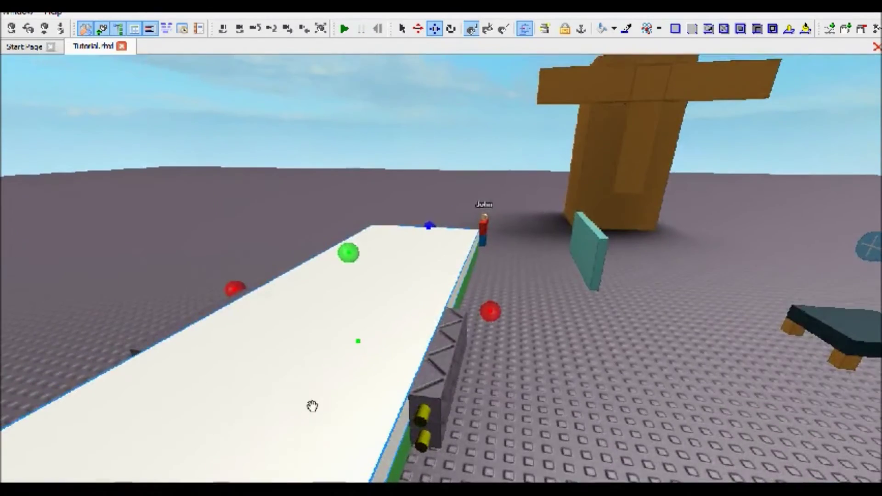
mouse_move(546, 441)
right_mouse_down()
mouse_move(531, 429)
mouse_move(558, 431)
right_mouse_up()
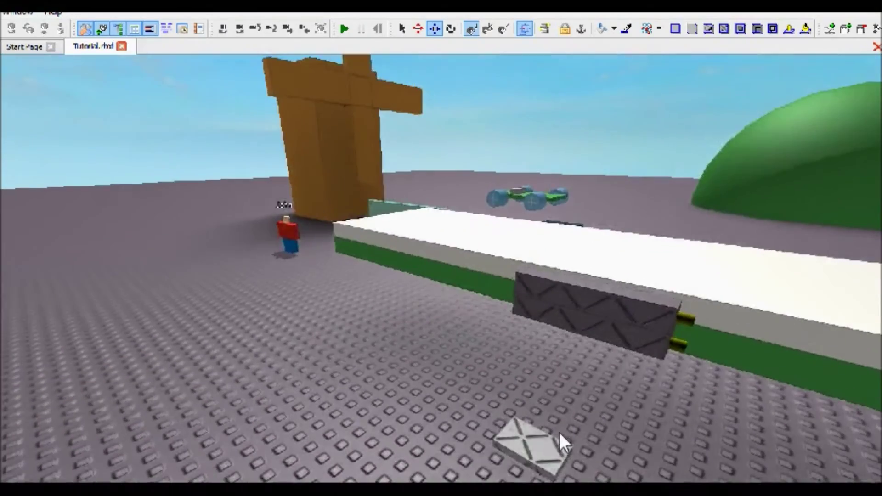
- Set the grey plate on top of the white bar and select all the platform's parts
left_click_drag(543, 442, 351, 340)
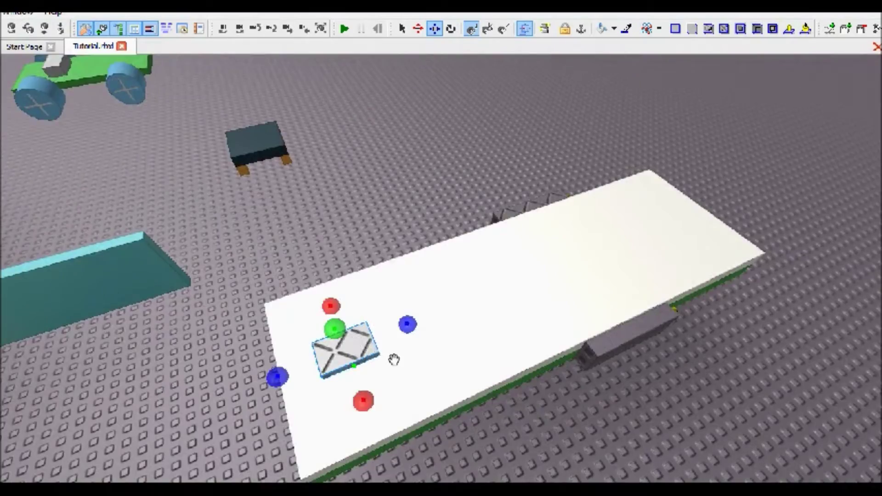
scroll(397, 372, "up", 5)
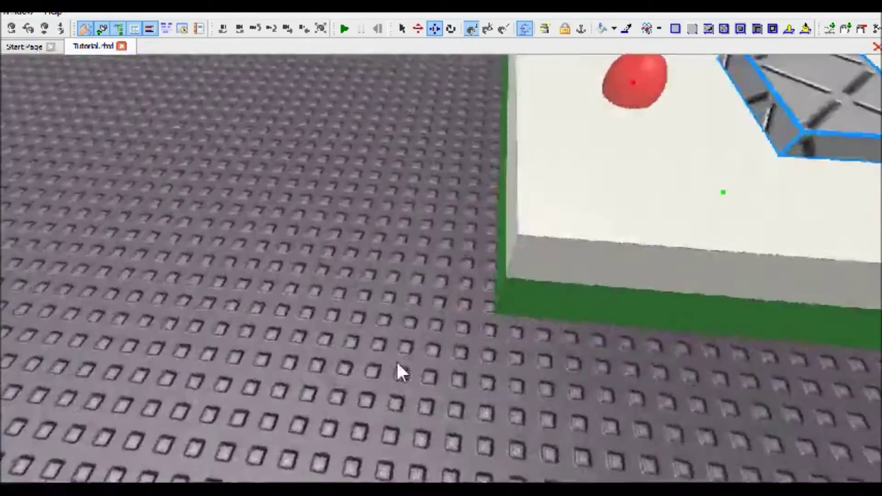
right_click_drag(397, 364, 249, 360)
scroll(397, 362, "up", 3)
scroll(397, 362, "down", 5)
key("a")
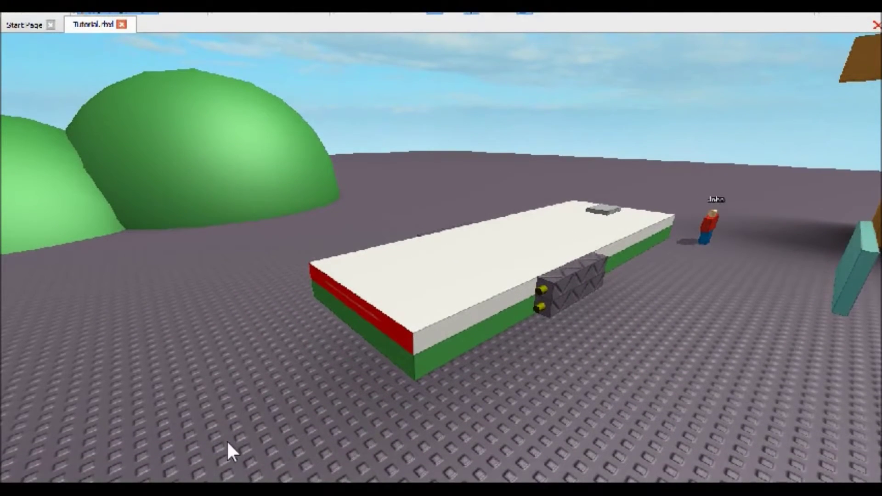
key("d")
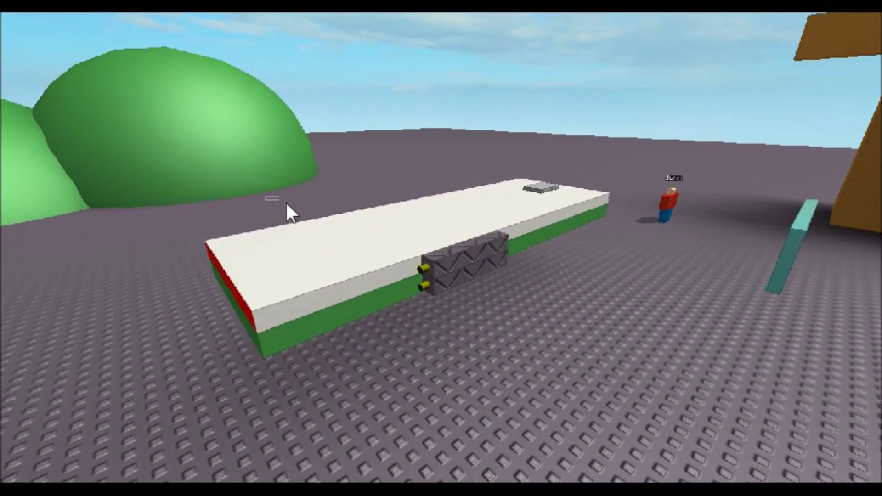
left_click_drag(286, 203, 571, 321)
- Select Seat, Engine and Gun1–Gun4 in Explorer and cut them
left_click(757, 309)
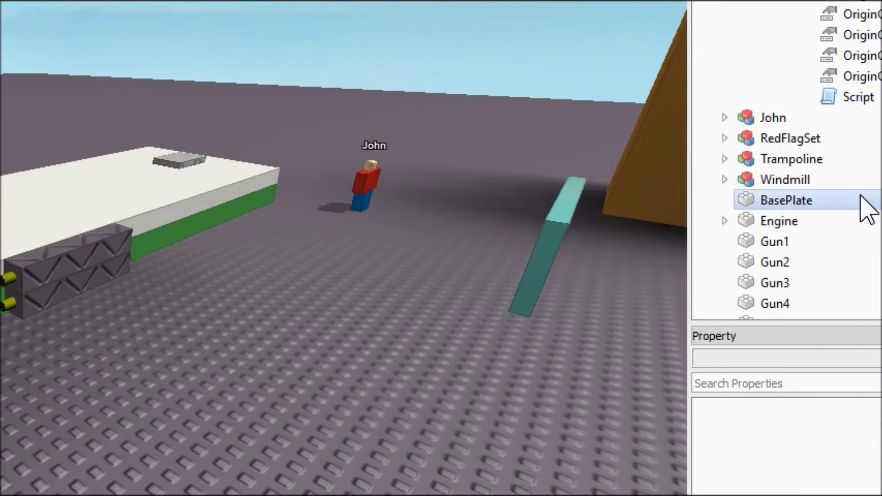
scroll(703, 243, "down", 3)
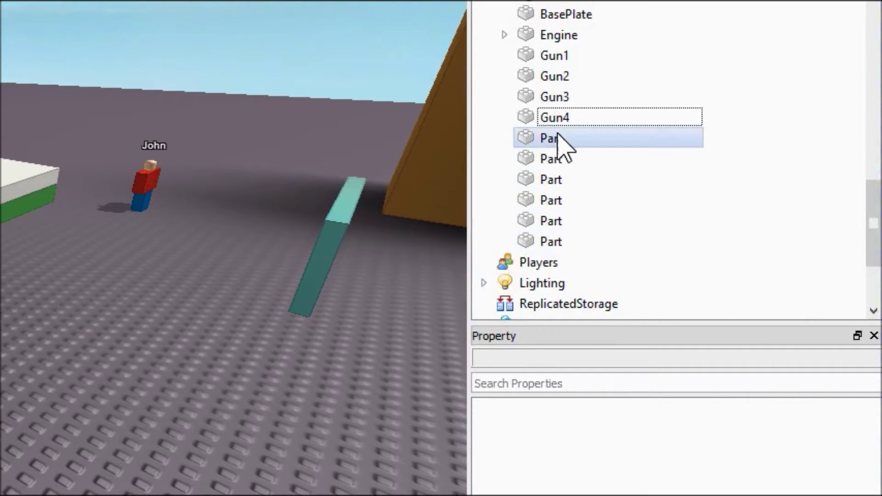
left_click(561, 119)
left_click(574, 37, "shift")
scroll(597, 138, "up", 15)
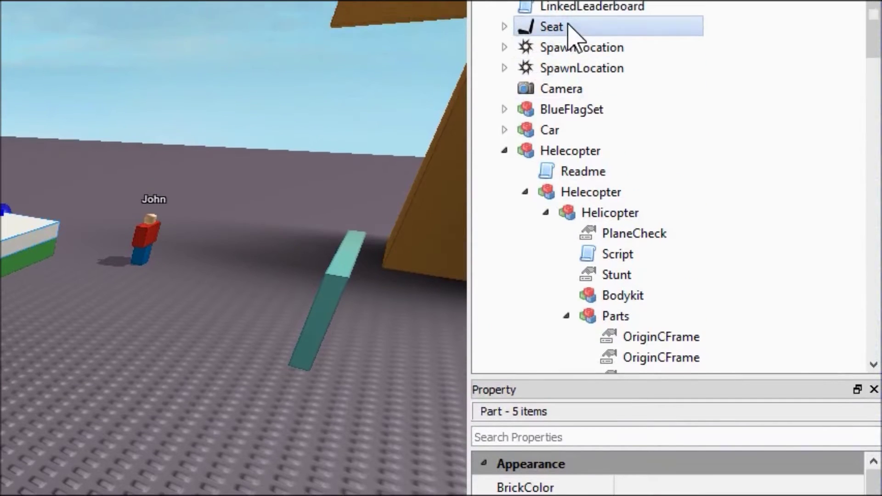
left_click(567, 29, "ctrl")
right_click(567, 29)
left_click(644, 42)
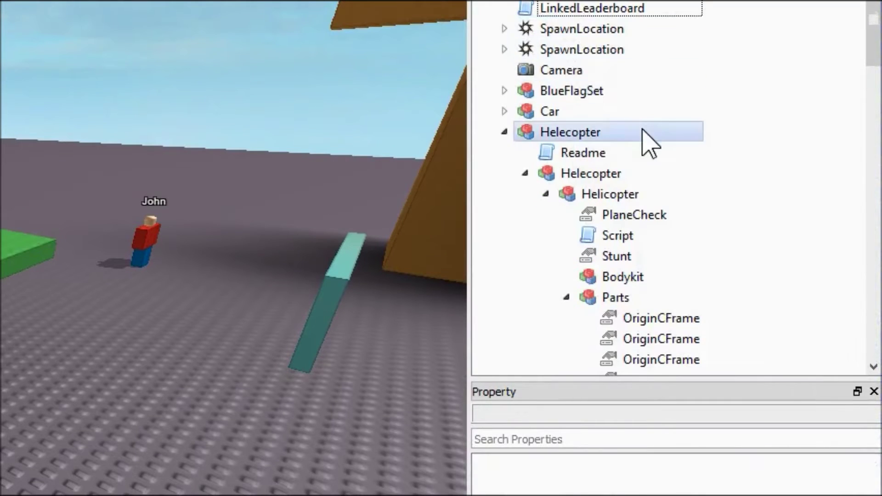
- Paste the cut parts into the helicopter's Parts model and collapse it
scroll(642, 161, "down", 5)
scroll(642, 166, "up", 2)
left_click(609, 115)
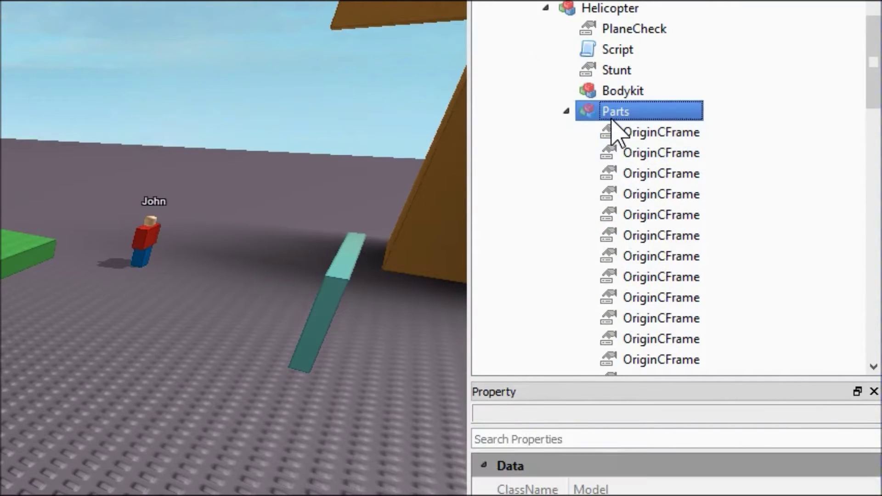
right_click(610, 117)
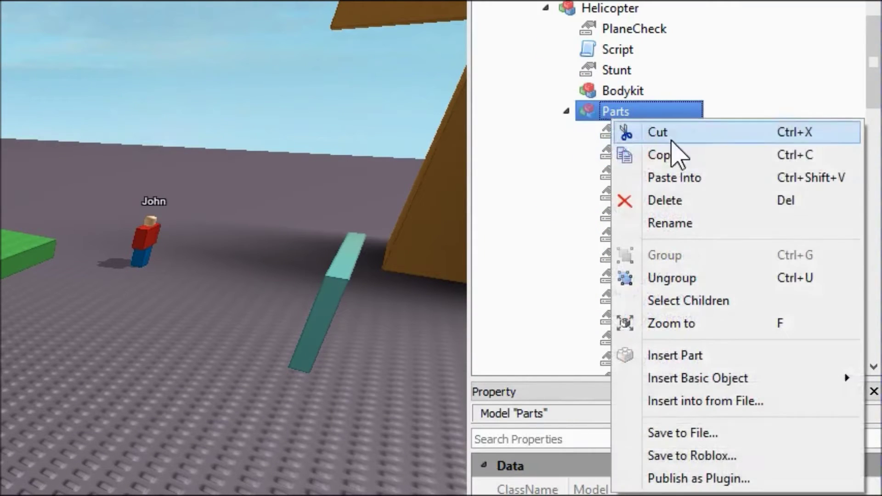
left_click(675, 178)
scroll(597, 147, "up", 2)
scroll(572, 138, "up", 3)
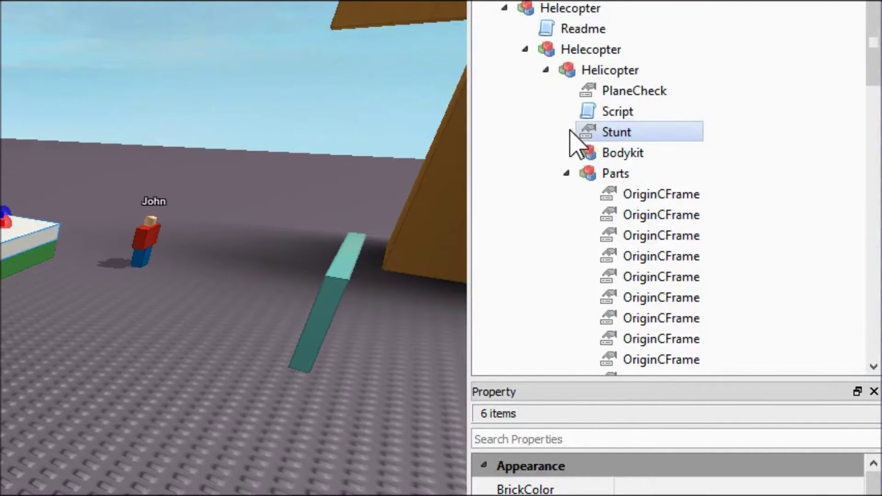
left_click(567, 174)
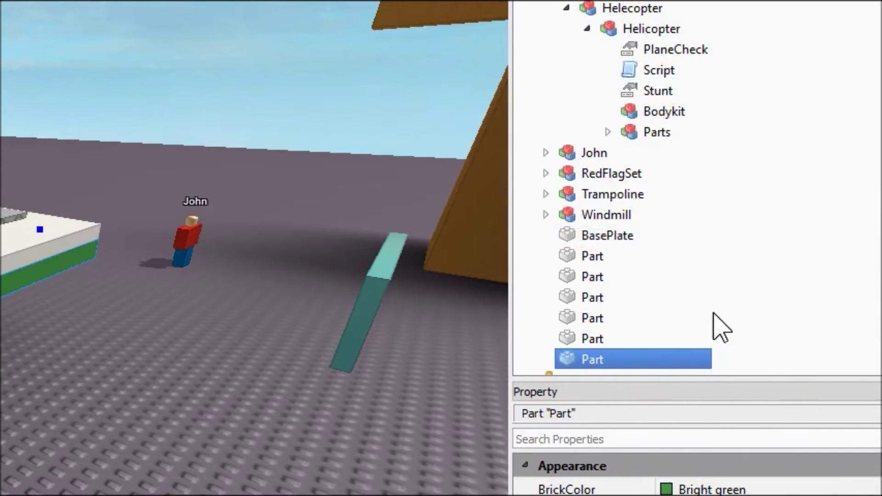
- Move the last loose Part into Bodykit and select the whole helicopter body
left_click_drag(610, 362, 634, 363)
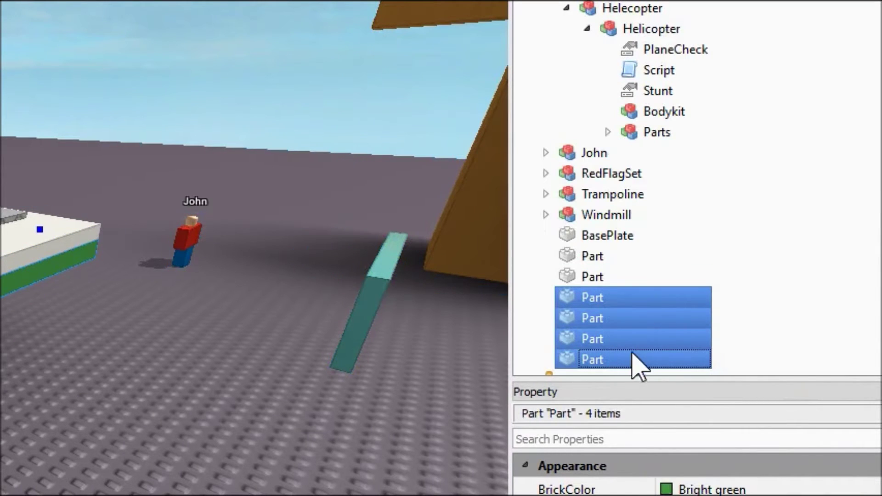
left_click(710, 276)
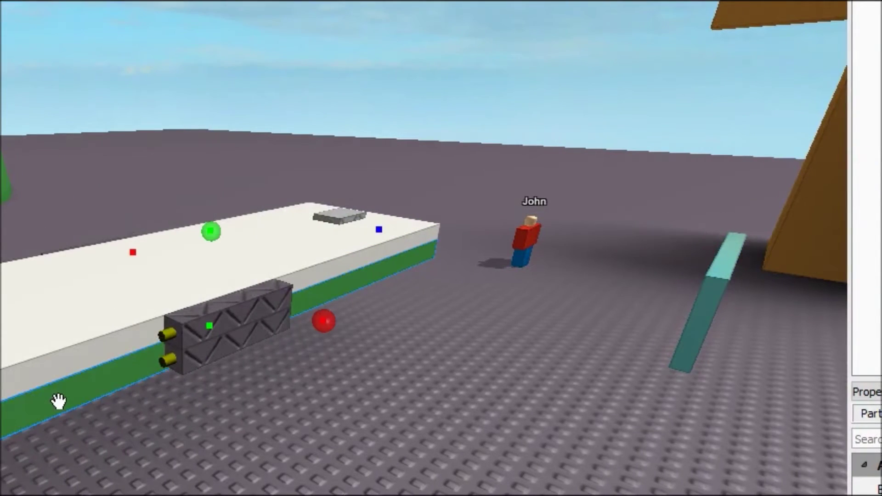
left_click(591, 359)
left_click_drag(551, 357, 629, 115)
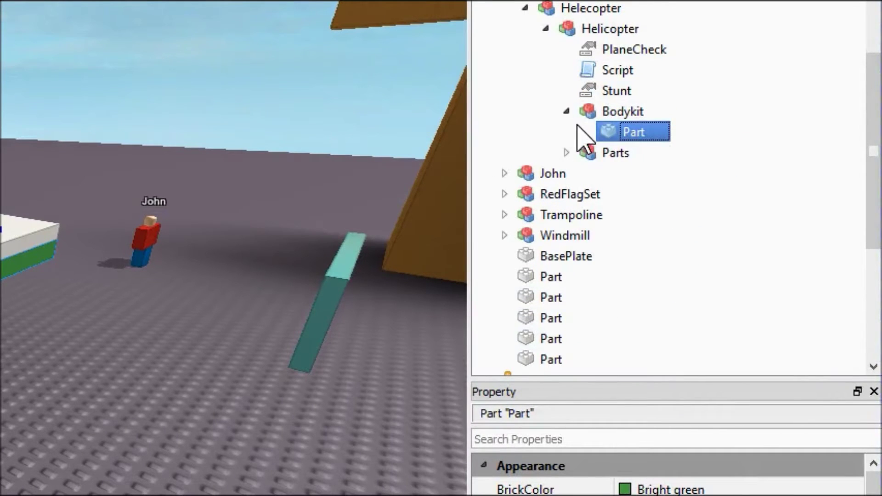
left_click(567, 112)
left_click(150, 246)
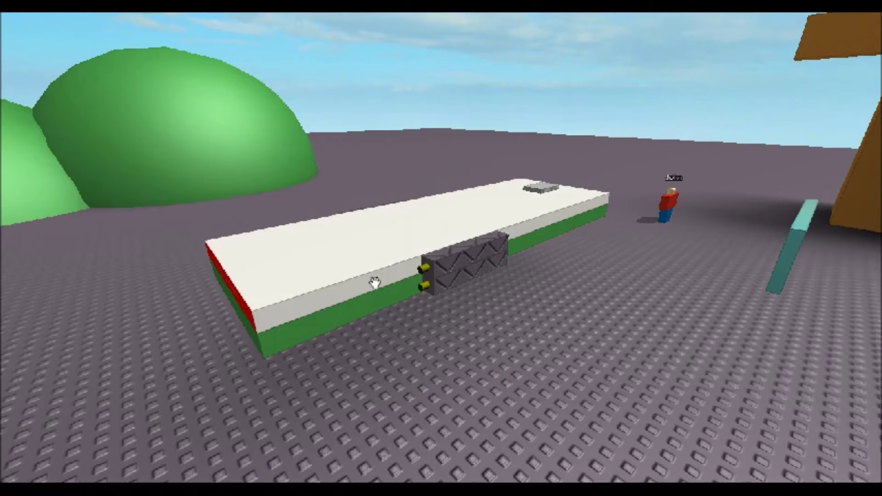
left_click(344, 226)
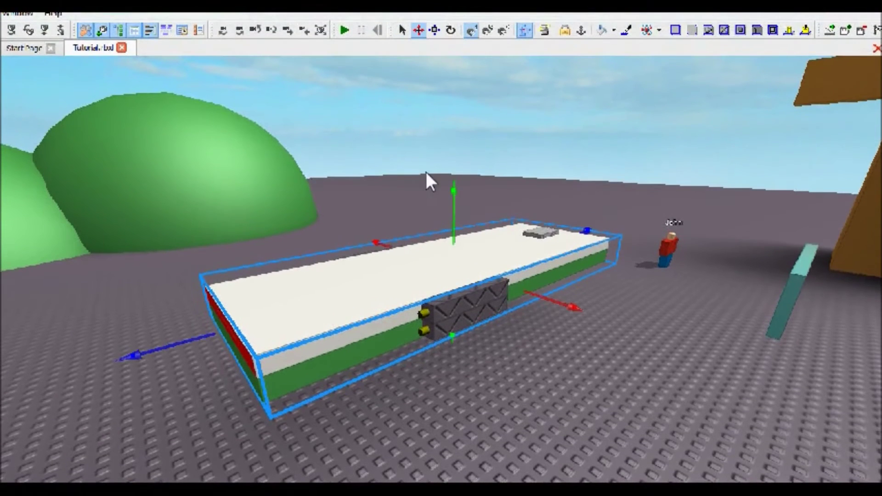
- Lower the white-and-green helicopter body onto the ground with the Y handle and deselect it
left_click_drag(453, 193, 454, 257)
left_click(547, 243)
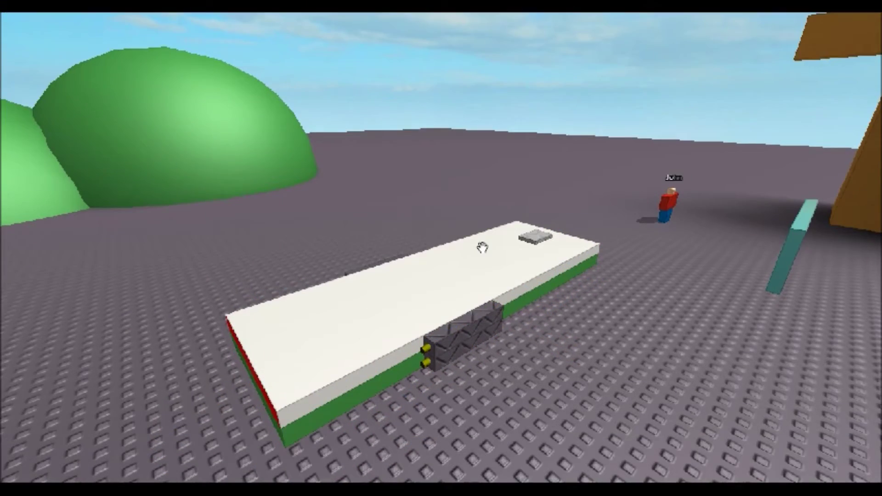
right_click_drag(481, 294, 482, 297)
scroll(484, 301, "up", 5)
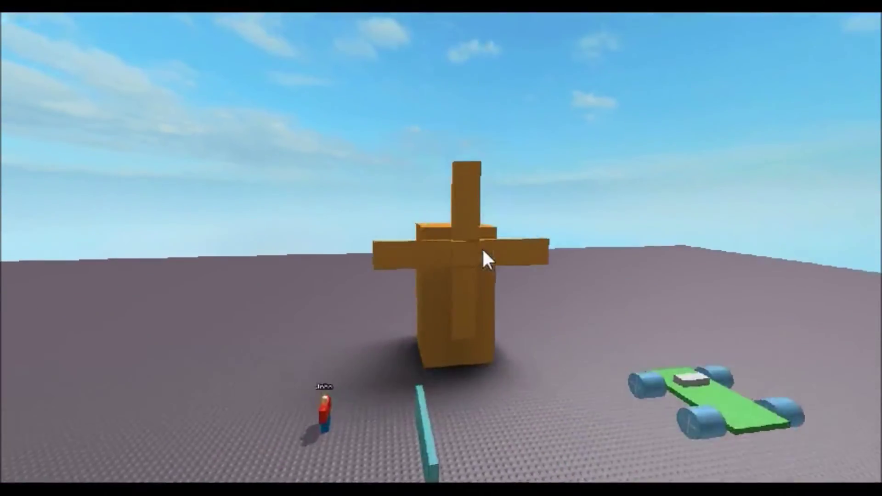
scroll(481, 247, "up", 5)
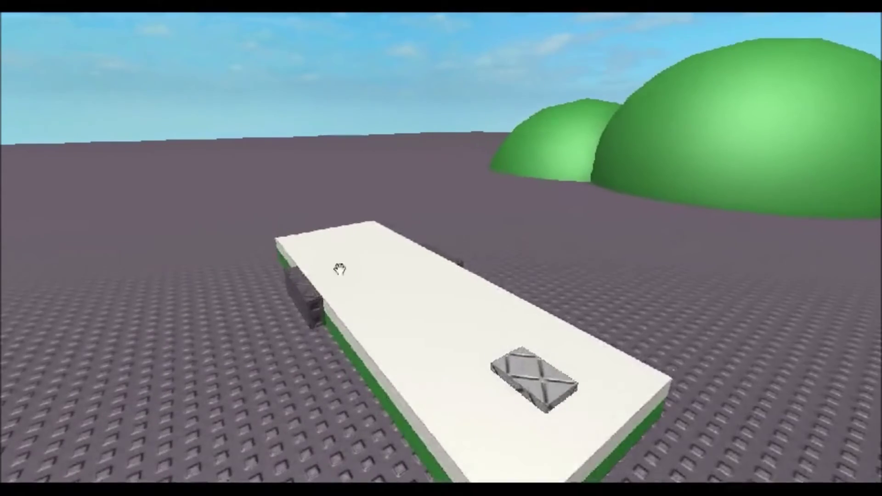
right_click_drag(355, 259, 352, 260)
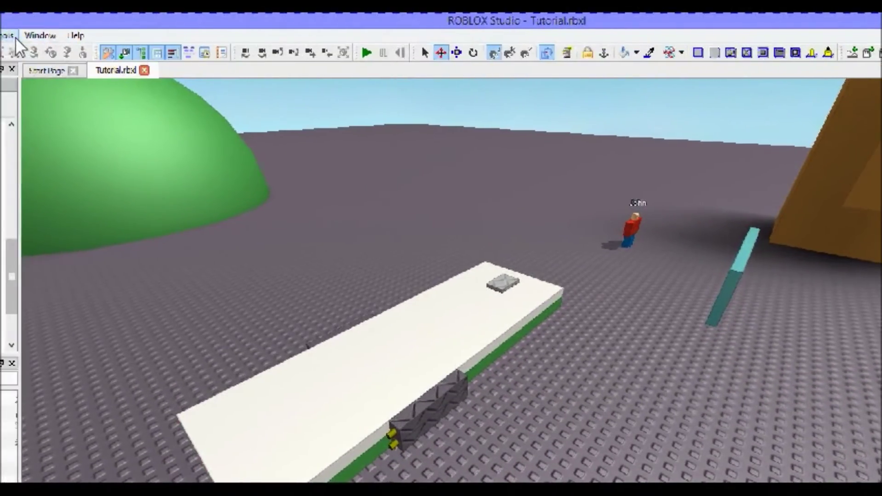
left_click(15, 37)
- Start a local test server, then a test player that joins it
mouse_move(37, 75)
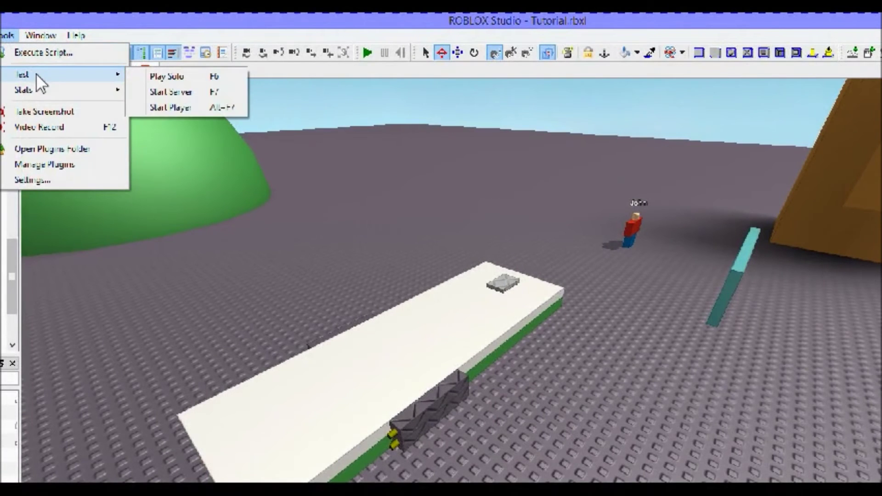
left_click(192, 93)
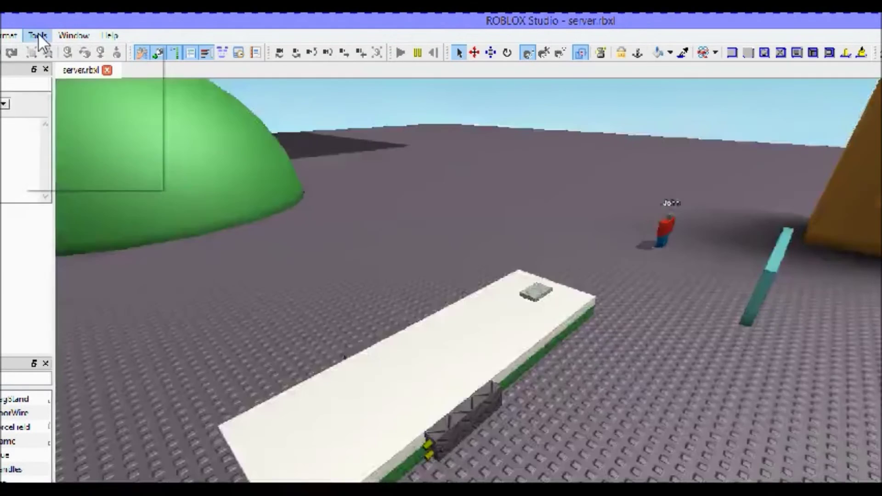
left_click(37, 35)
mouse_move(83, 80)
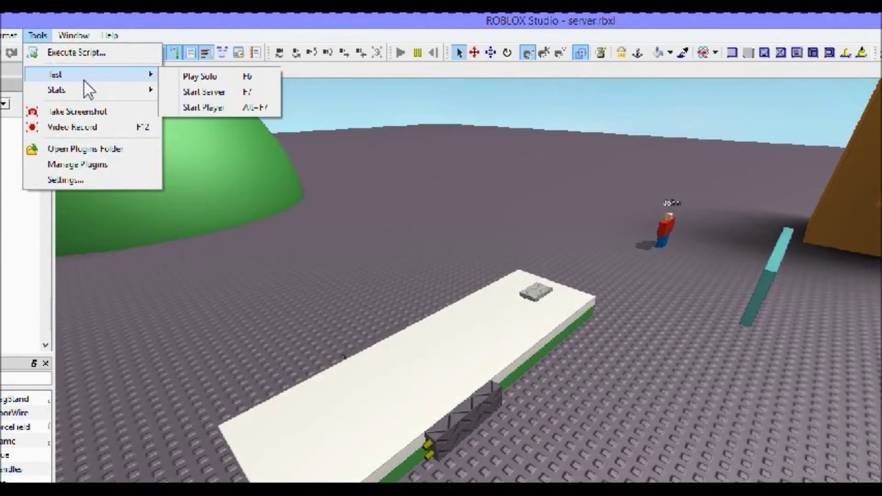
left_click(221, 110)
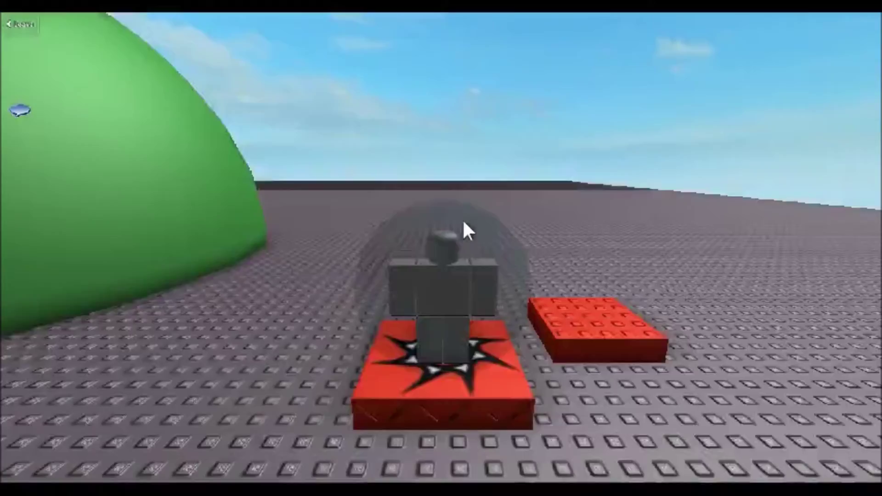
- Walk the test character off the spawn pad, over the green hill, toward the white platform
key("w")
right_click_drag(511, 244, 511, 244)
key("w")
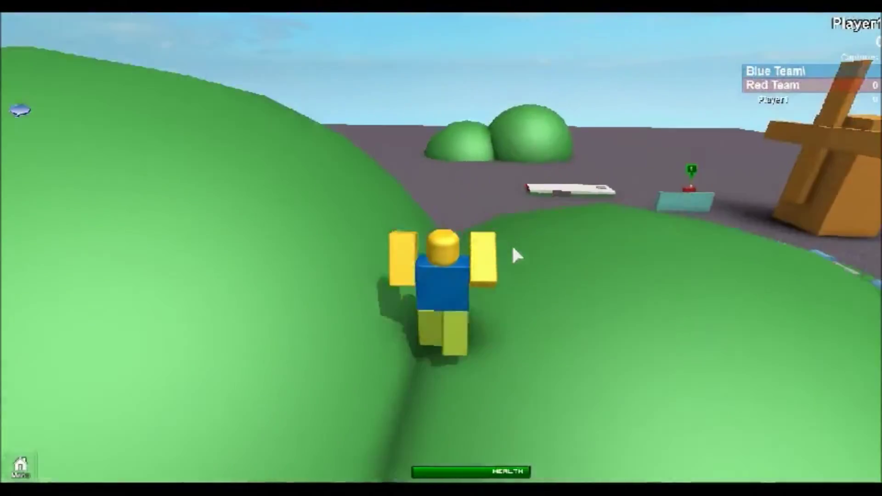
right_click_drag(512, 244, 512, 244)
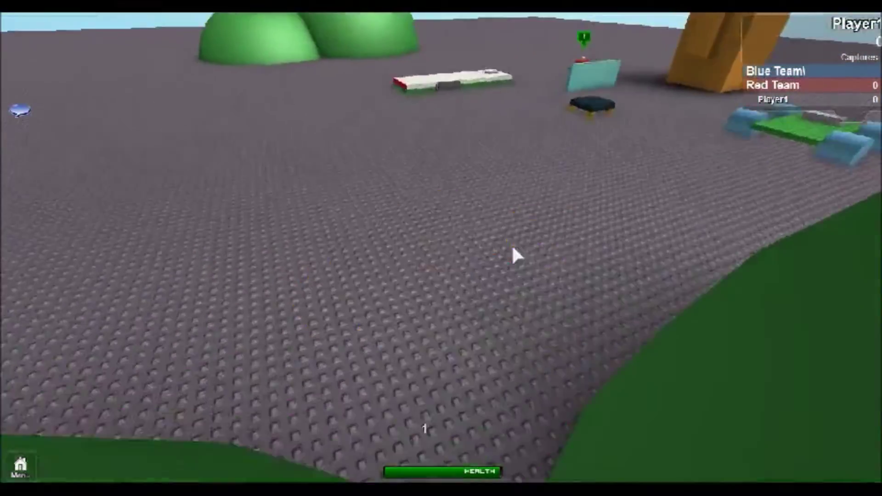
key("w")
scroll(512, 244, "down", 3)
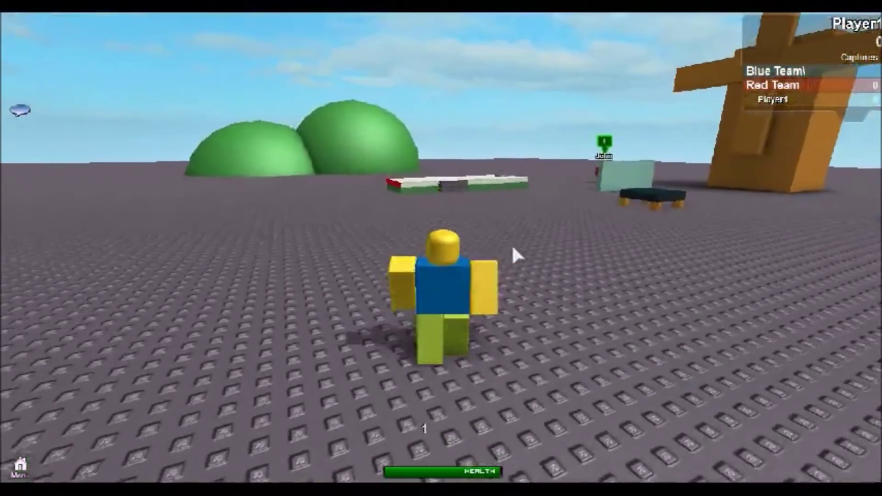
key("Page_Up")
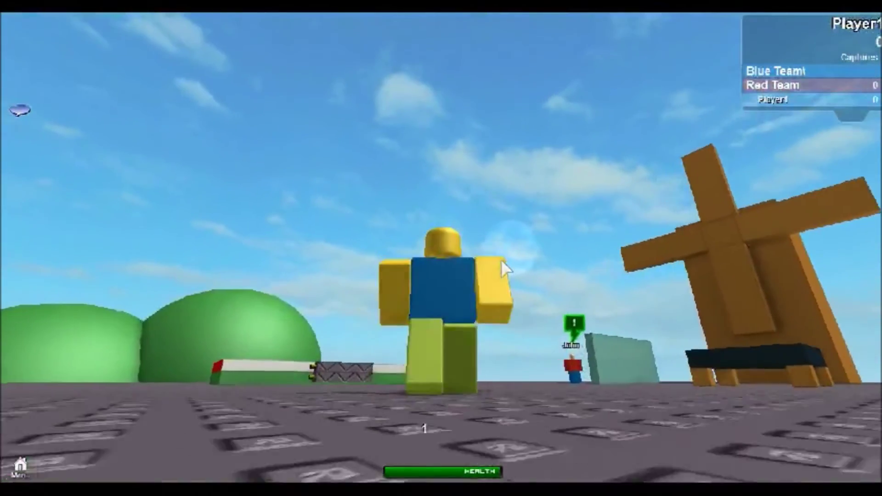
- Sit the character on the platform seat, orbit the view around it, then jump up
key("Page_Down")
key("Page_Down")
key("Page_Down")
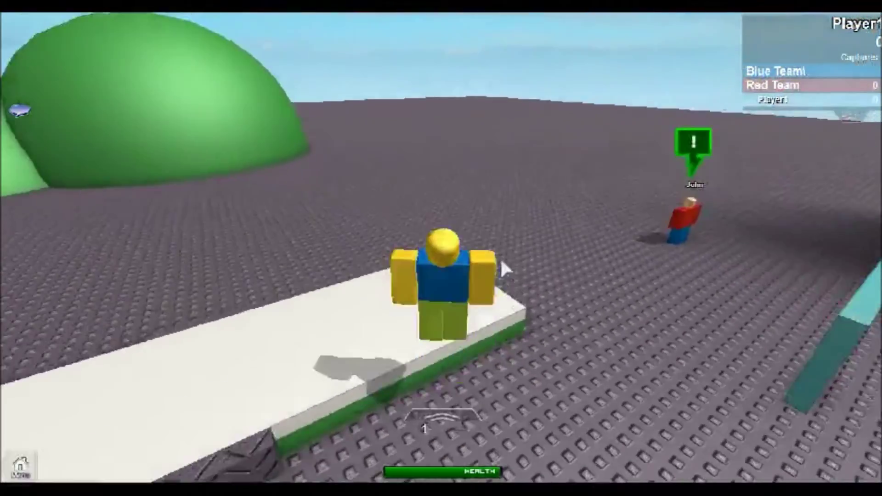
key("Left")
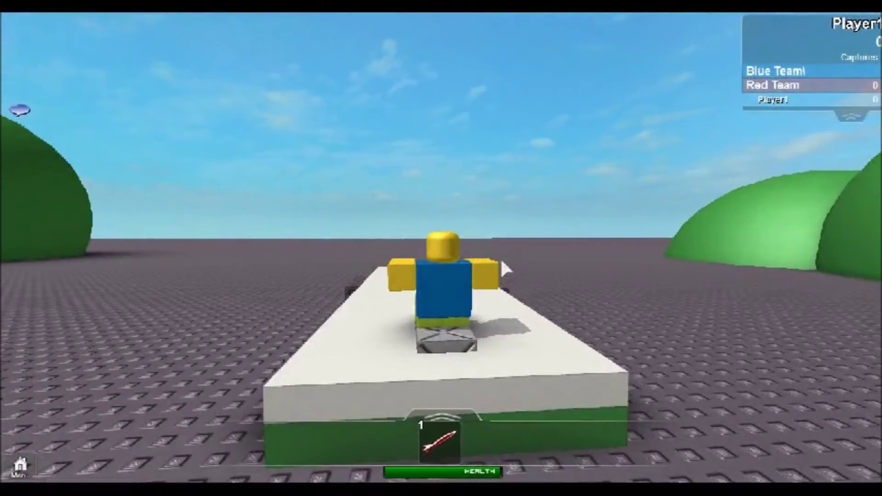
key("Right")
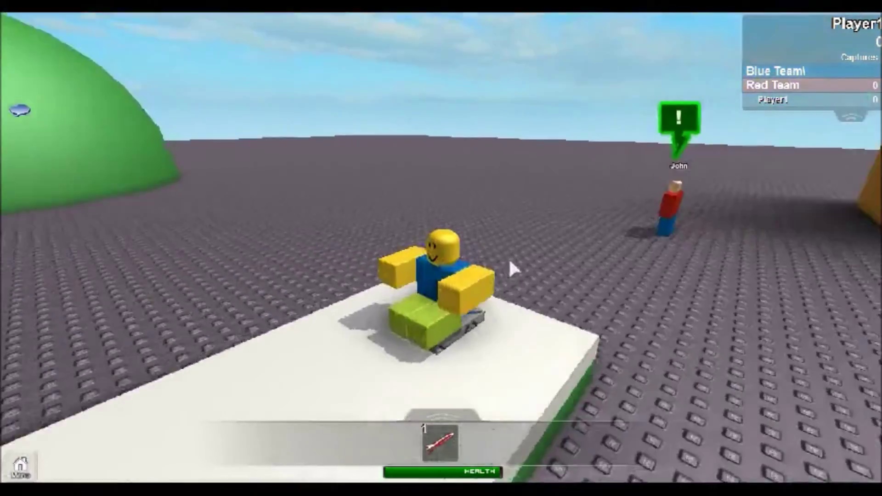
key("Right")
key("space")
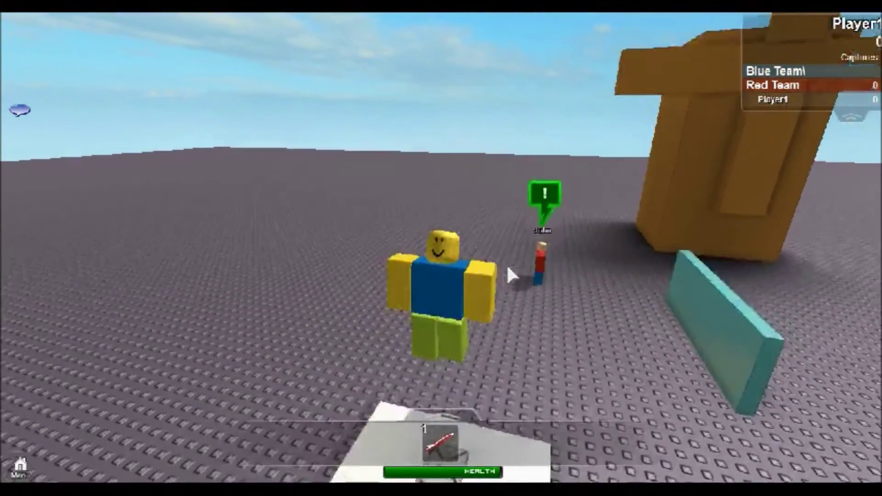
key("d")
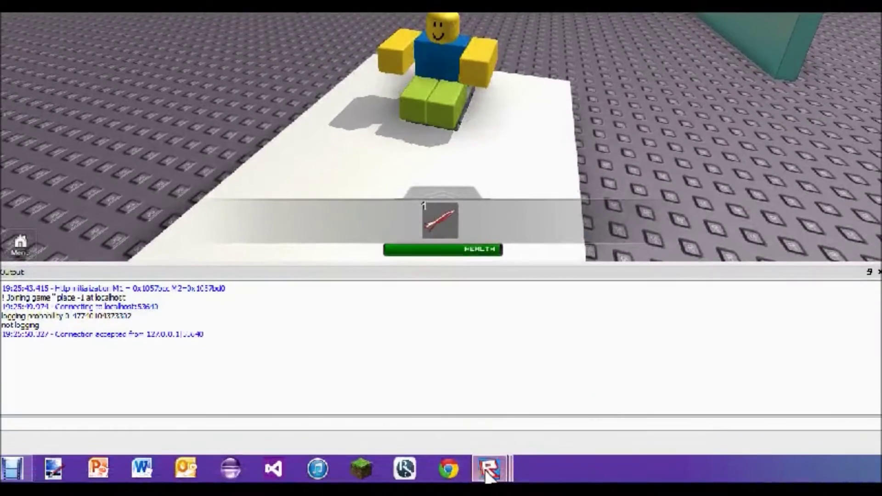
- Look at the server test window, then return to the player window
mouse_move(488, 473)
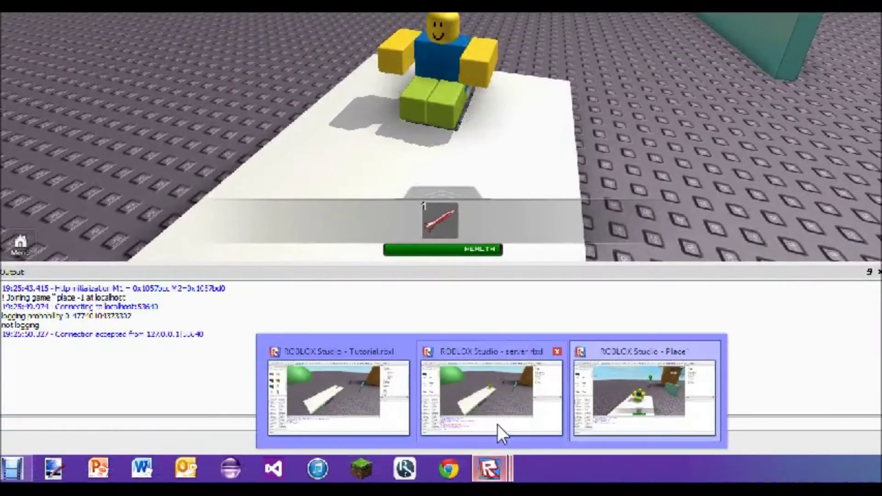
left_click(497, 425)
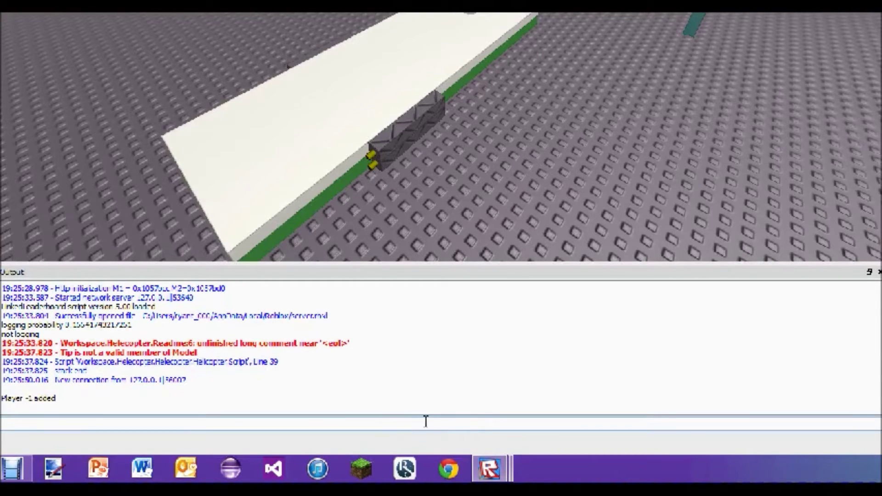
mouse_move(484, 462)
left_click(613, 396)
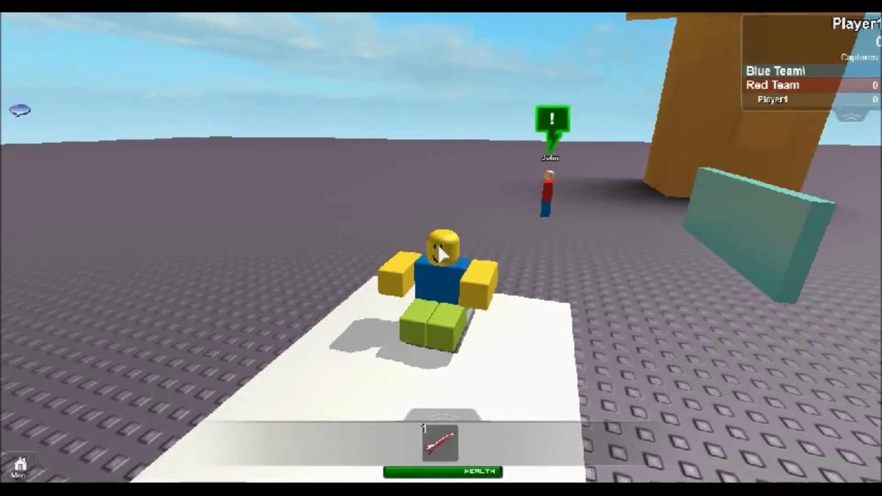
- Jump off, walk the character back onto the platform seat, then bring up the server window
right_click_drag(437, 244, 544, 260)
key("space")
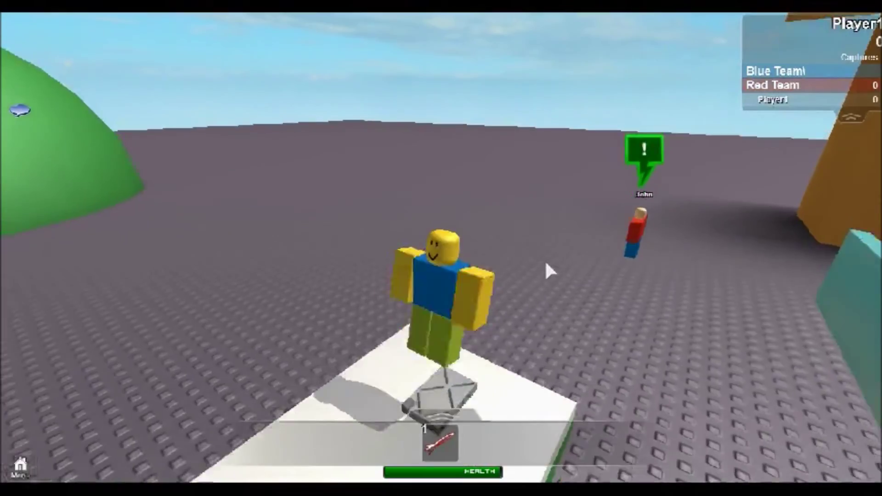
key("w")
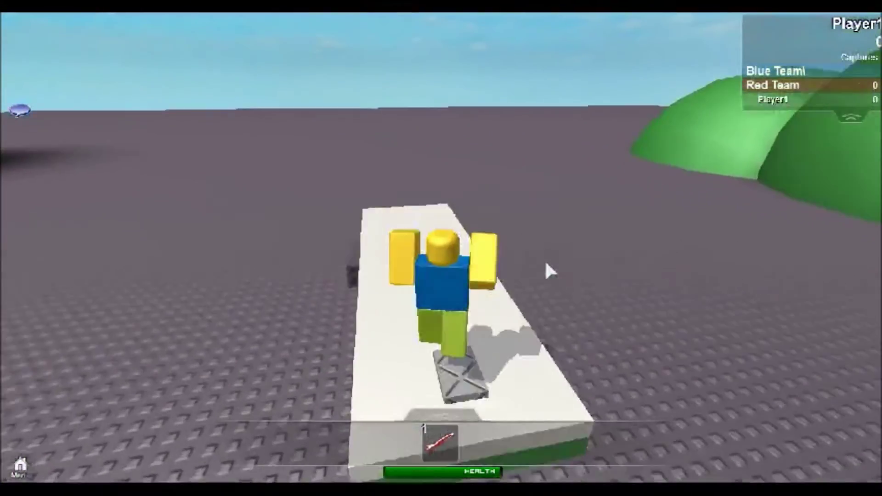
key("s")
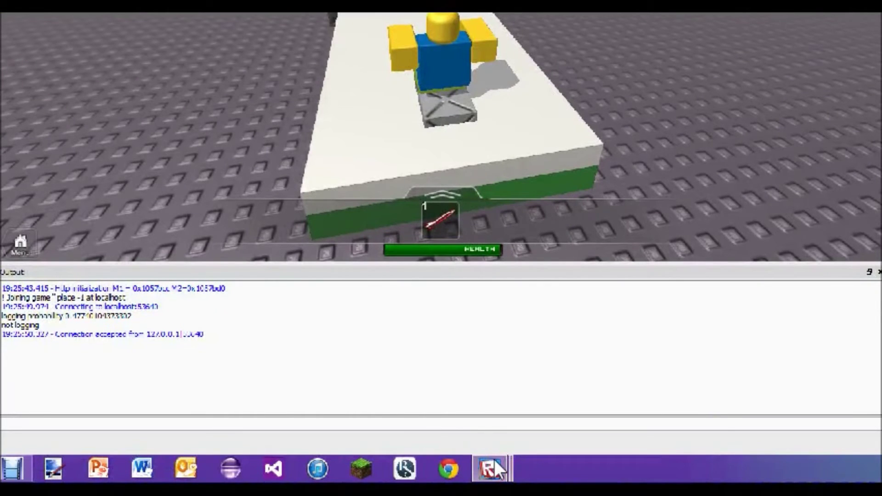
mouse_move(495, 460)
left_click(479, 406)
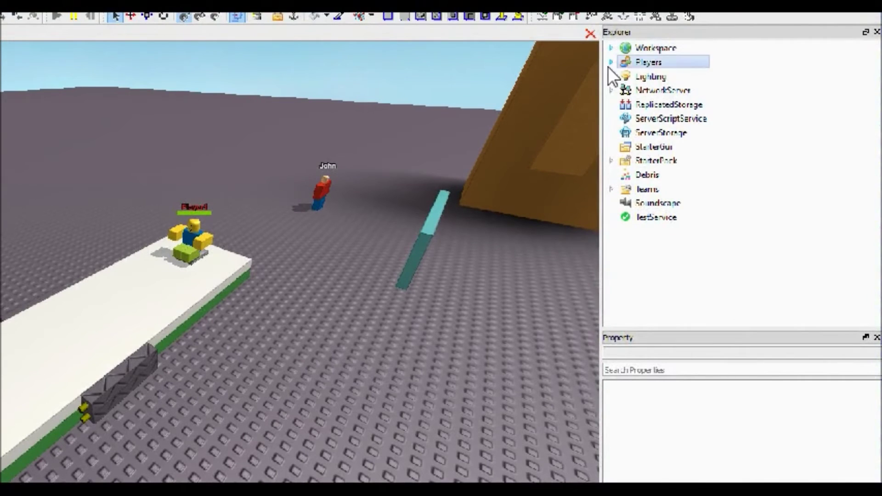
- Drag Helicopter from Lighting into StarterPack beside RocketLauncher, then return to the Place1 player window
left_click(611, 77)
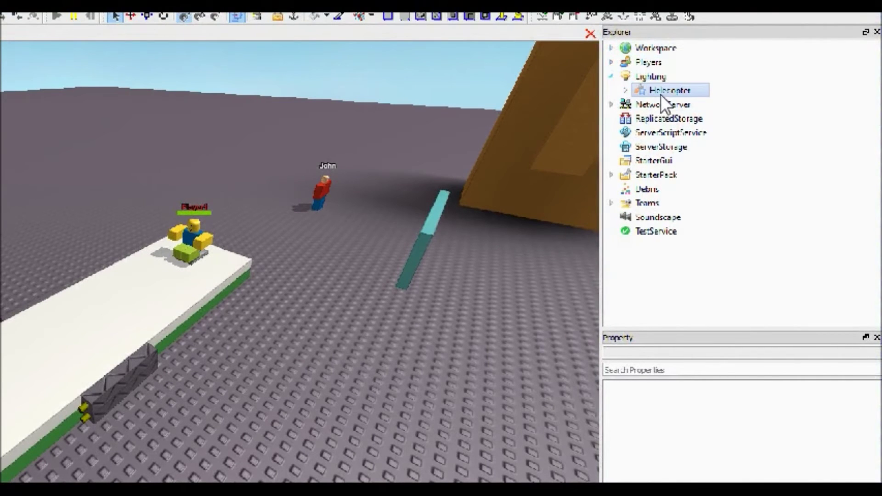
left_click_drag(661, 93, 655, 177)
left_click(765, 158)
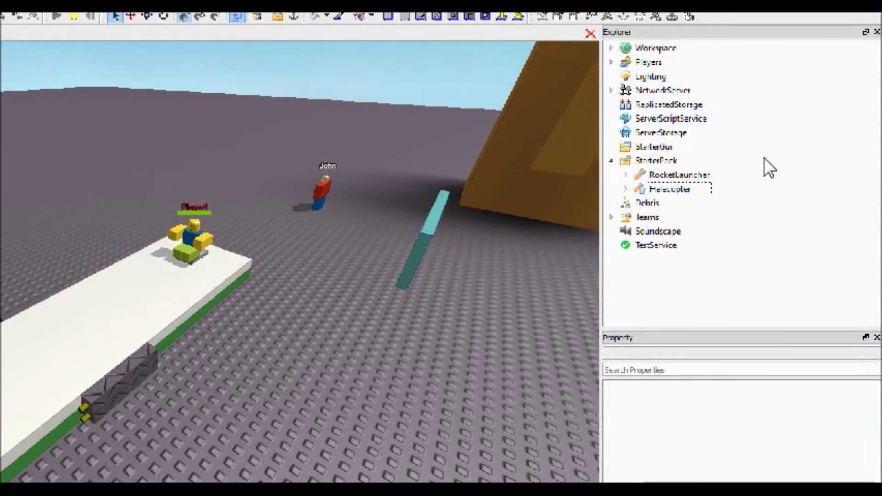
left_click(611, 161)
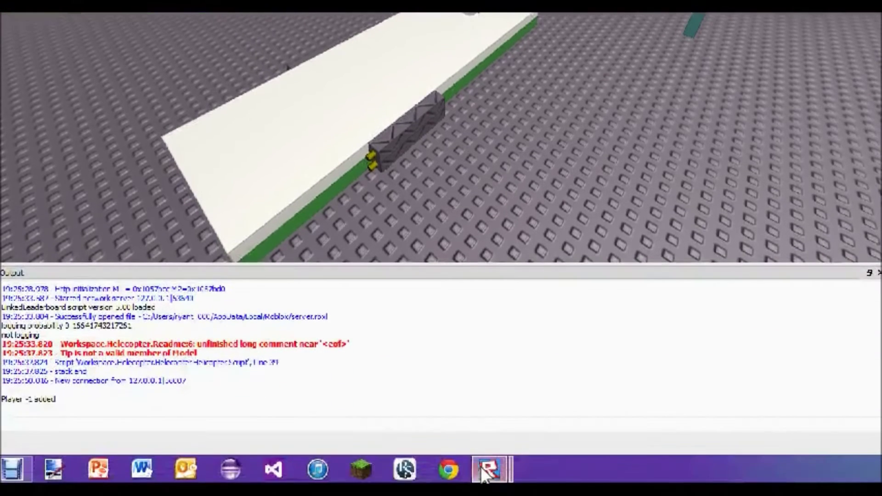
mouse_move(487, 468)
left_click(610, 381)
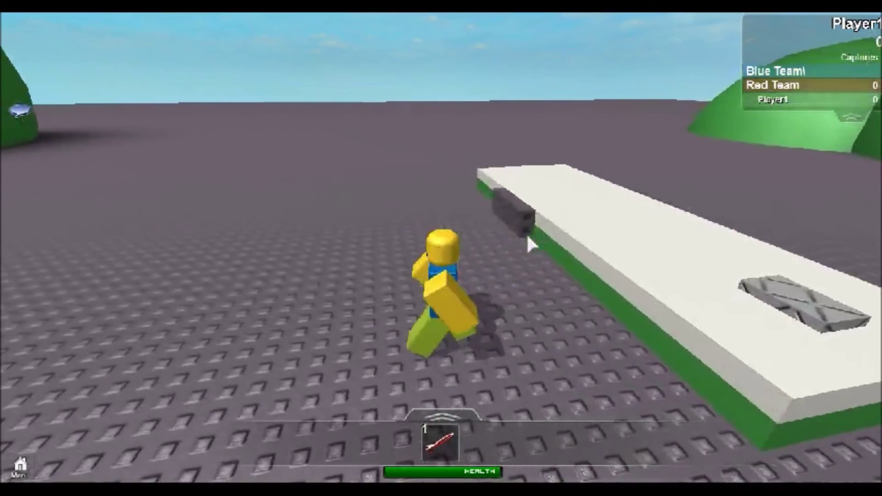
- Reset the test character from the in-game menu and confirm the reset
key("Escape")
left_click(449, 198)
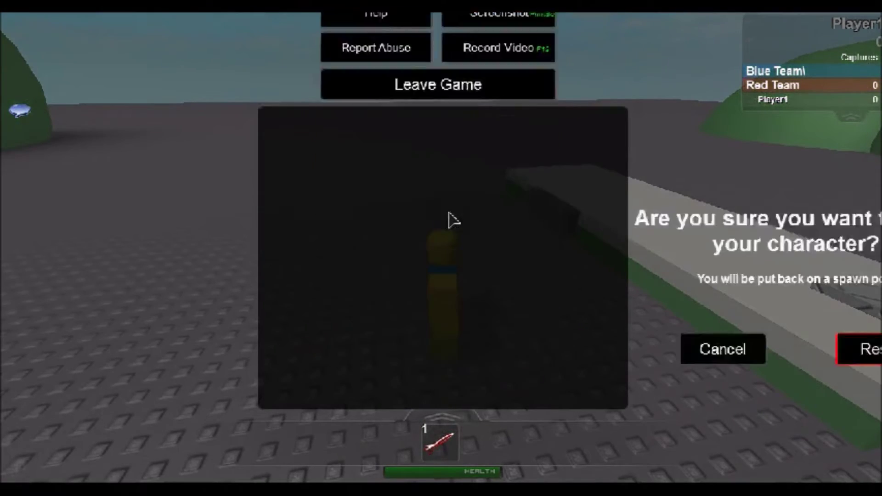
left_click(483, 357)
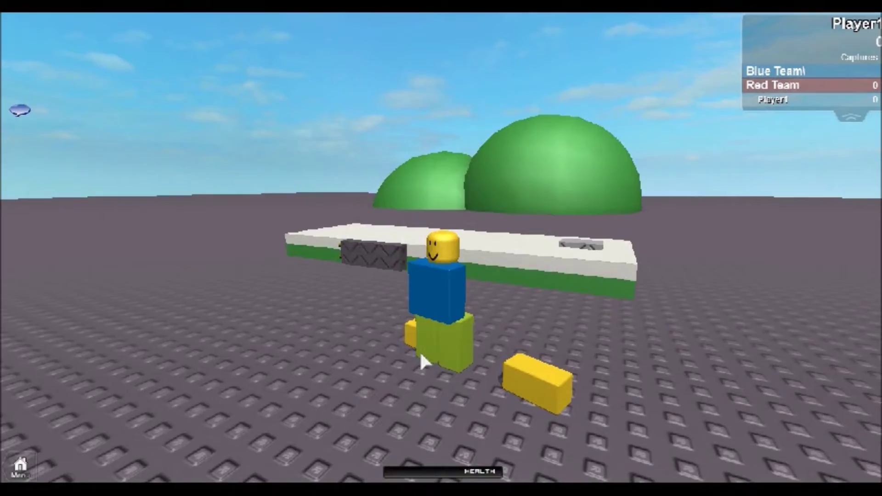
- Walk the respawned character, now holding the Helicopter tool, over the green dome and onto the platform seat
key("w")
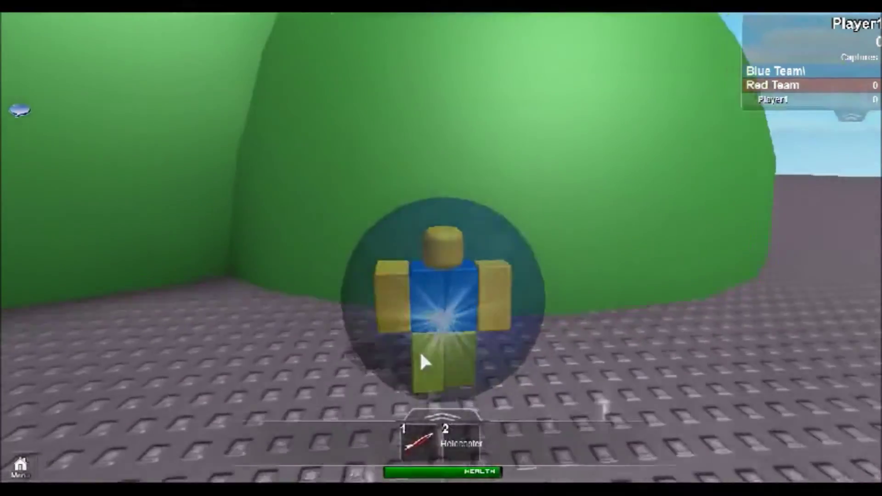
key("w")
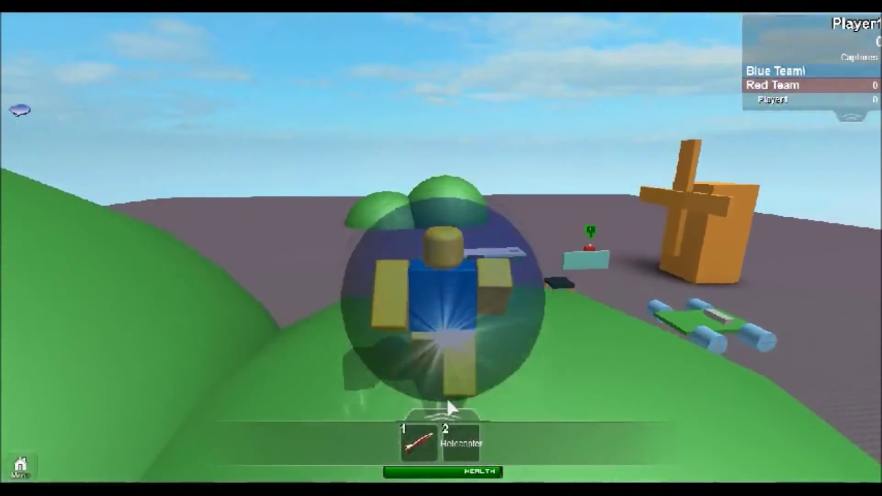
key("w")
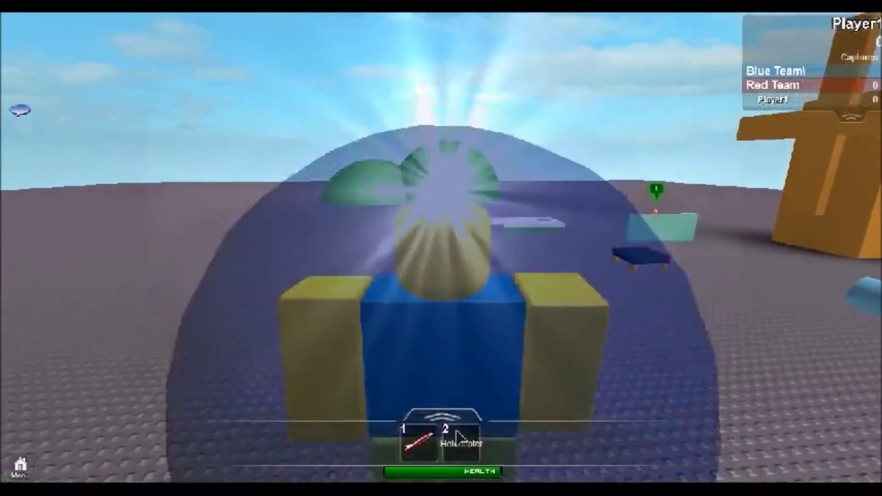
key("w")
scroll(457, 437, "down", 3)
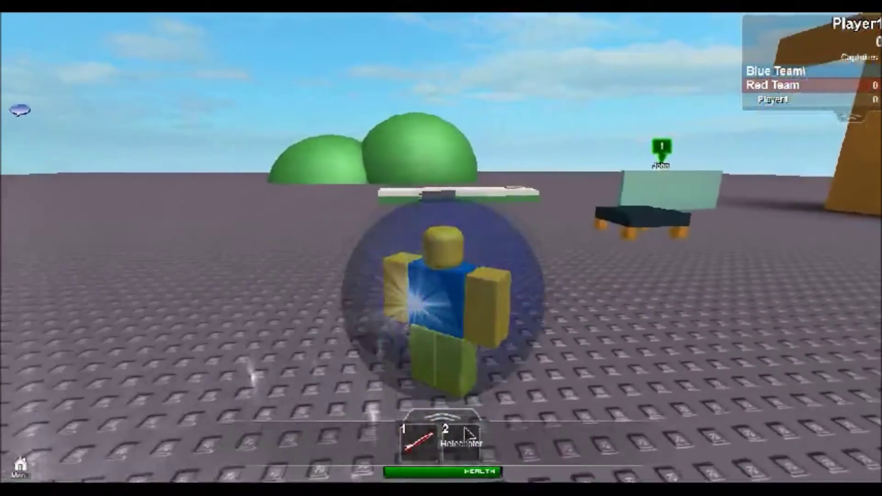
key("w")
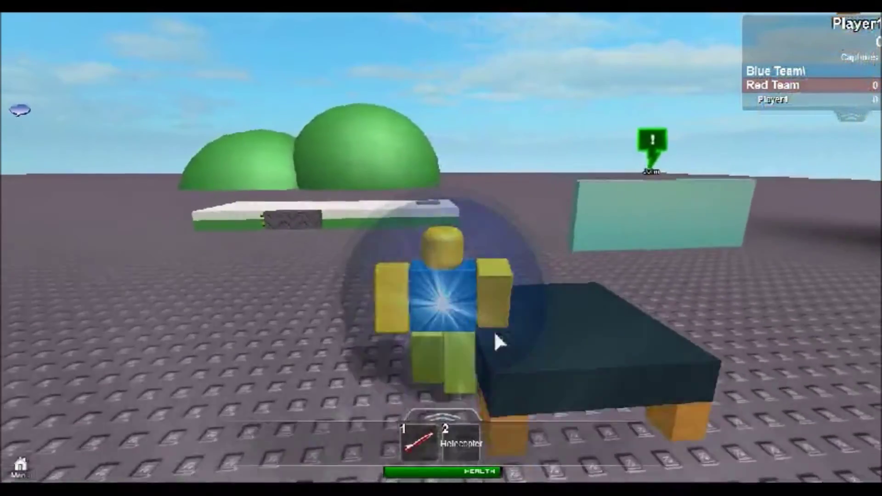
key("w")
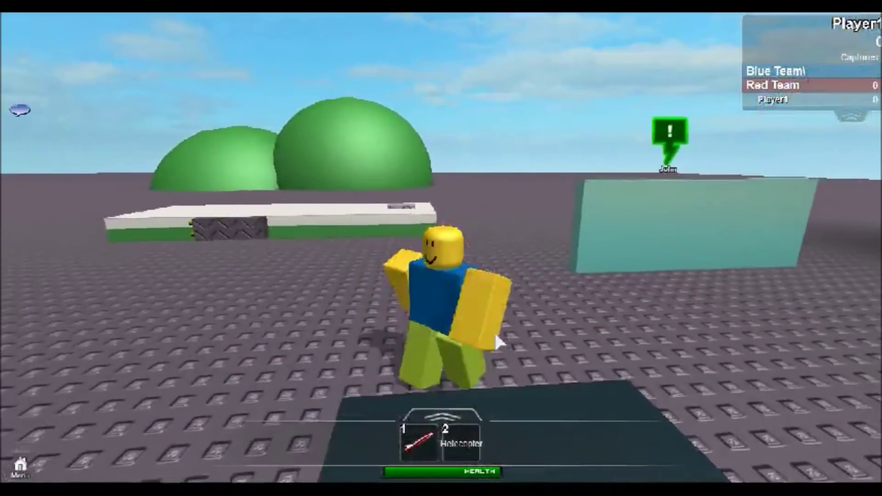
key("w")
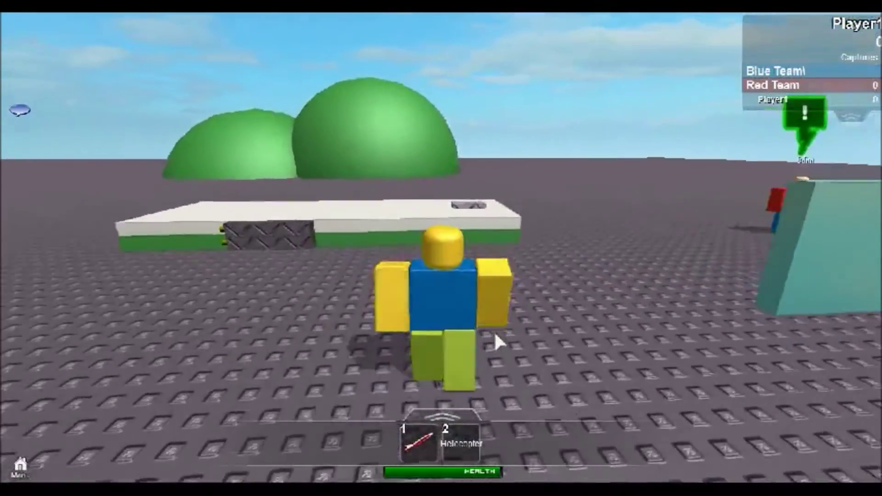
key("w")
key("space")
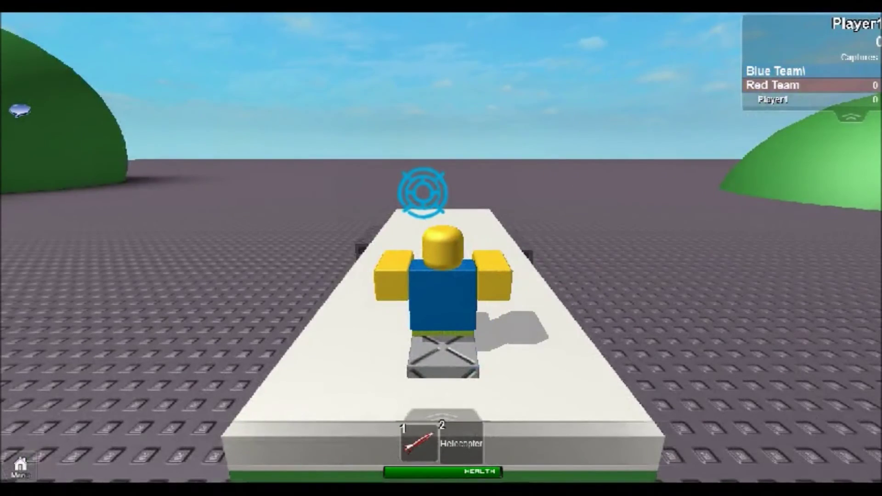
- Steer the helicopter seat repeatedly to the left, then back to the right
key("a")
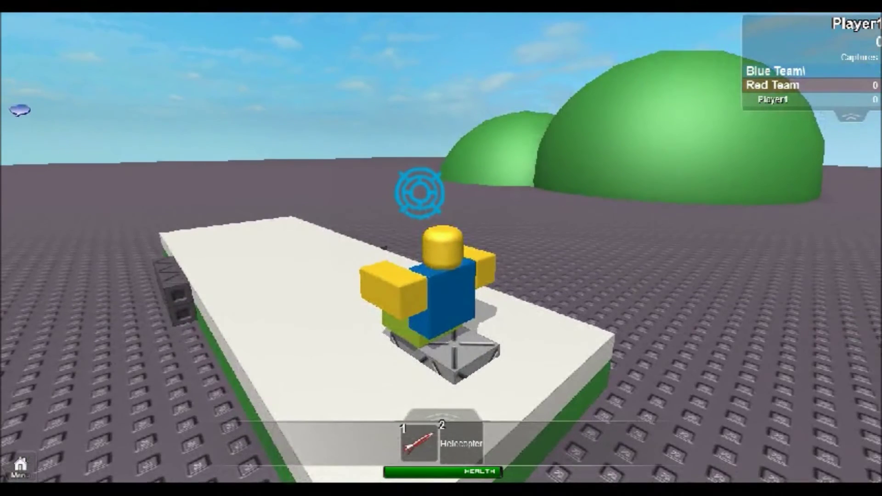
key("a")
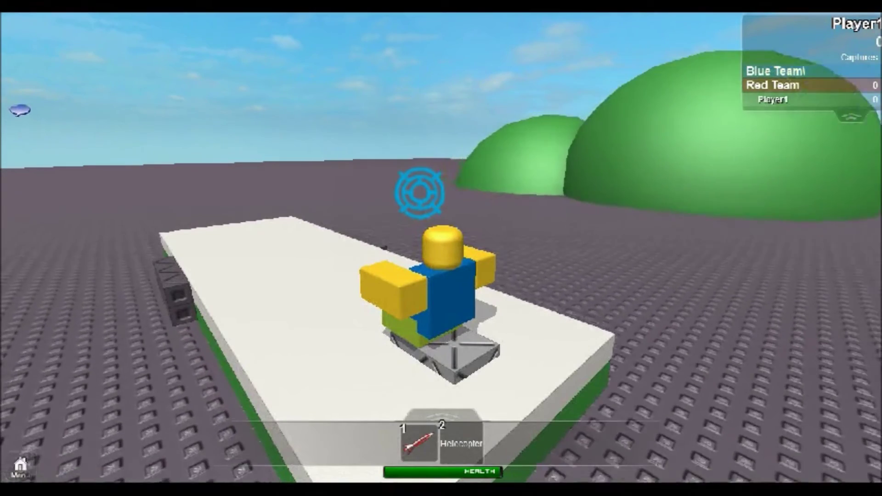
right_click_drag(473, 193, 471, 193)
key("a")
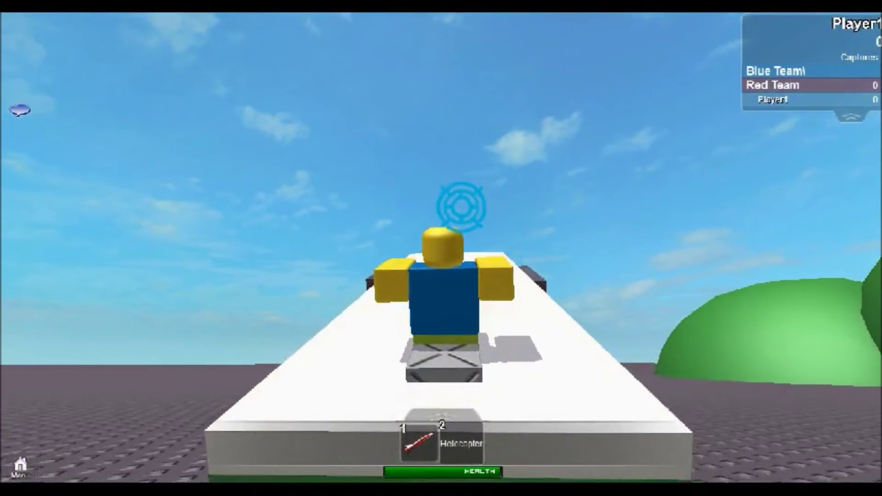
key("a")
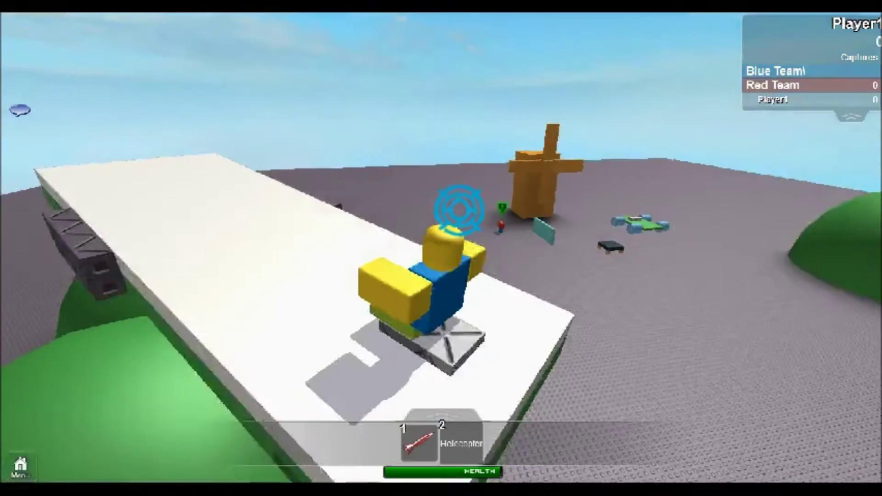
key("a")
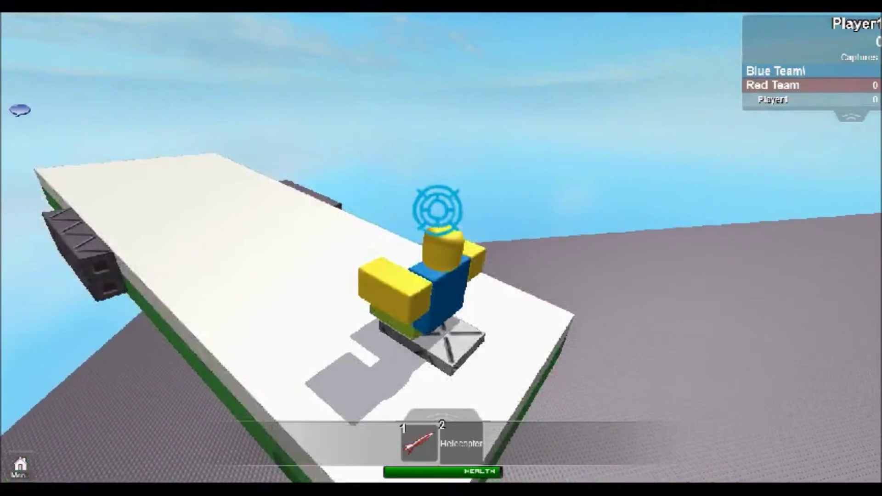
key("d")
key("d")
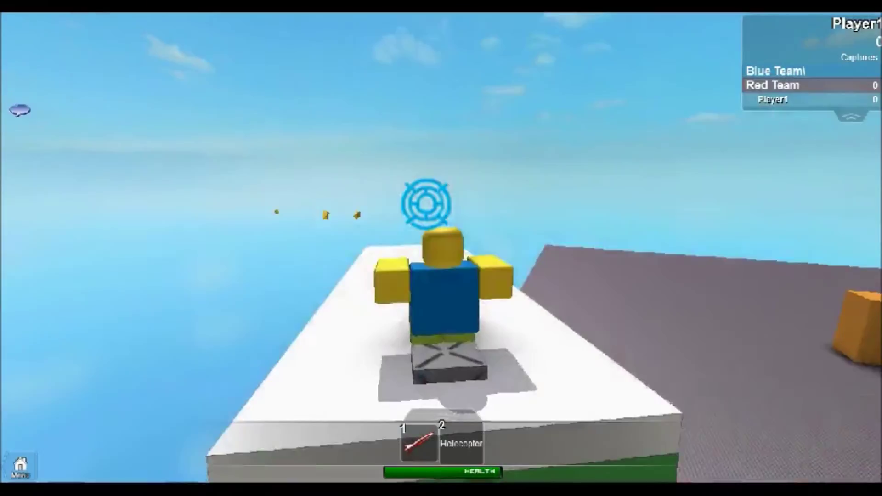
key("d")
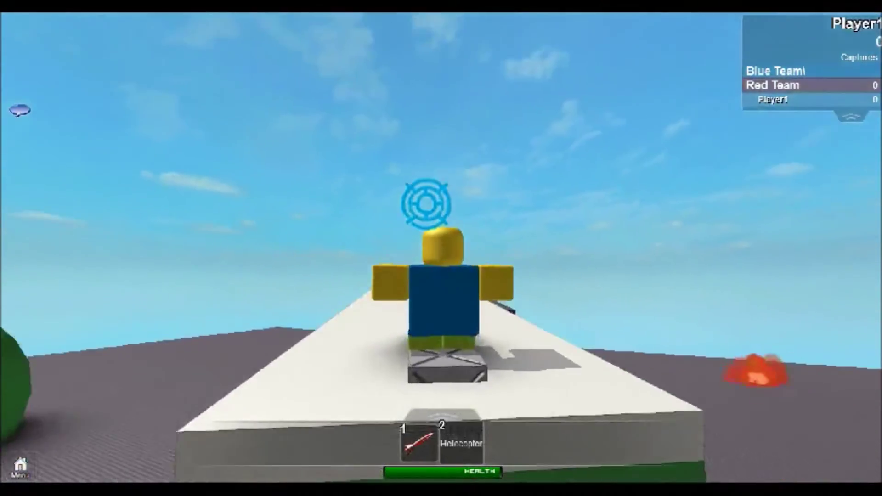
- Keep test-driving the helicopter seat, alternating left and right turns
key("d")
key("d")
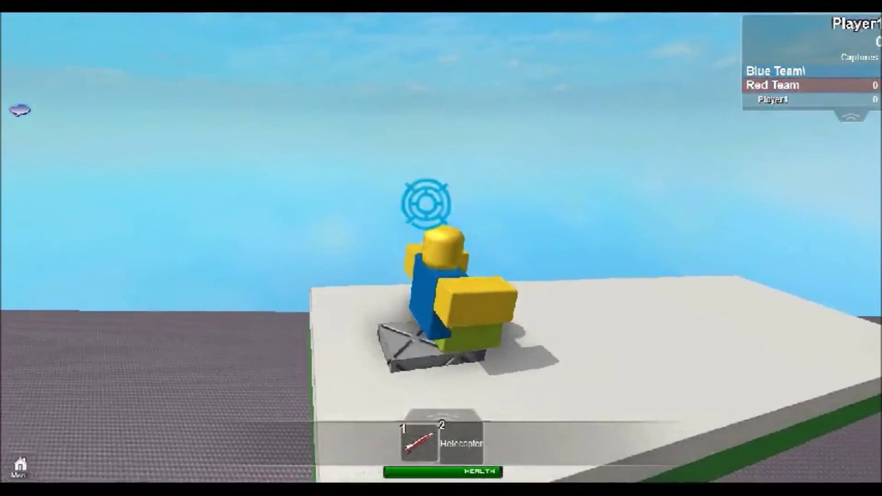
key("a")
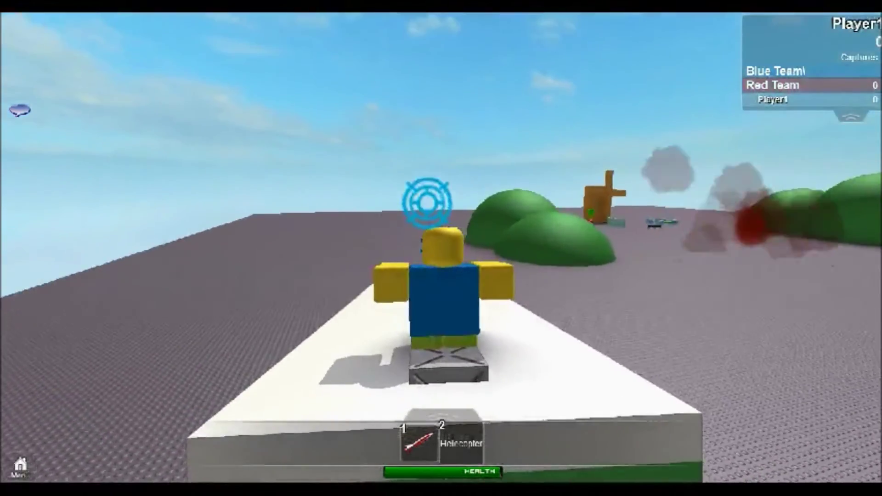
key("a")
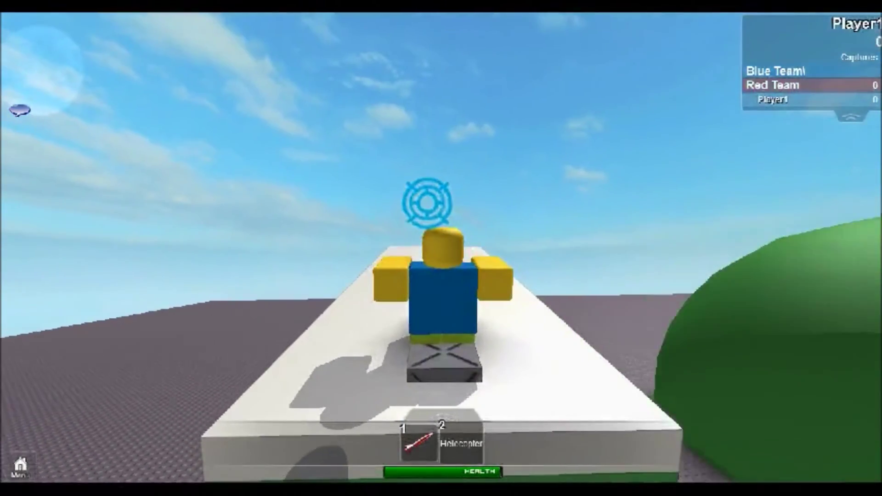
key("d")
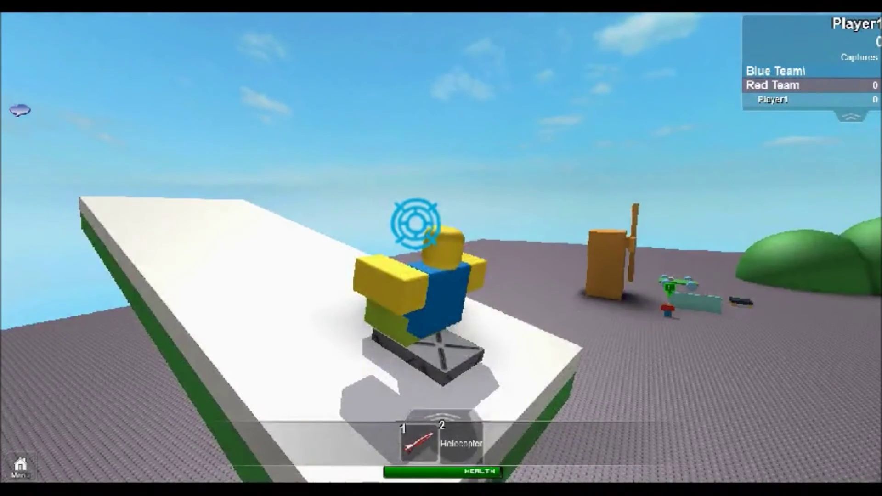
key("a")
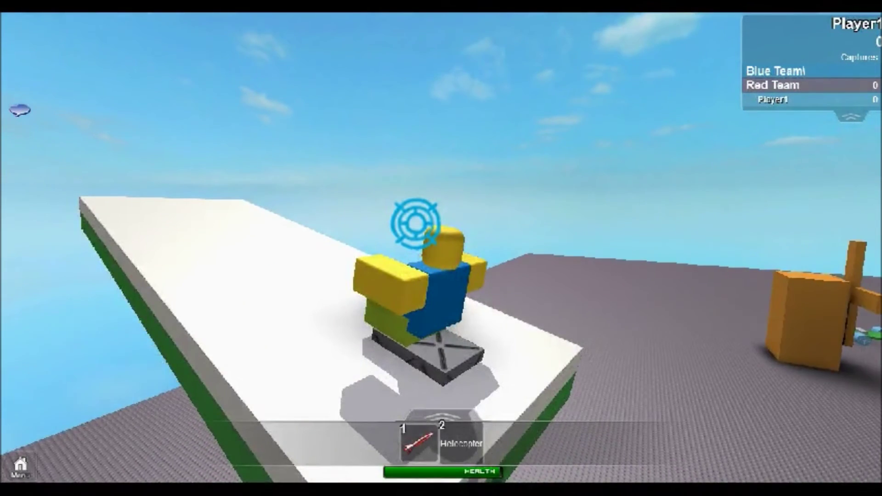
key("d")
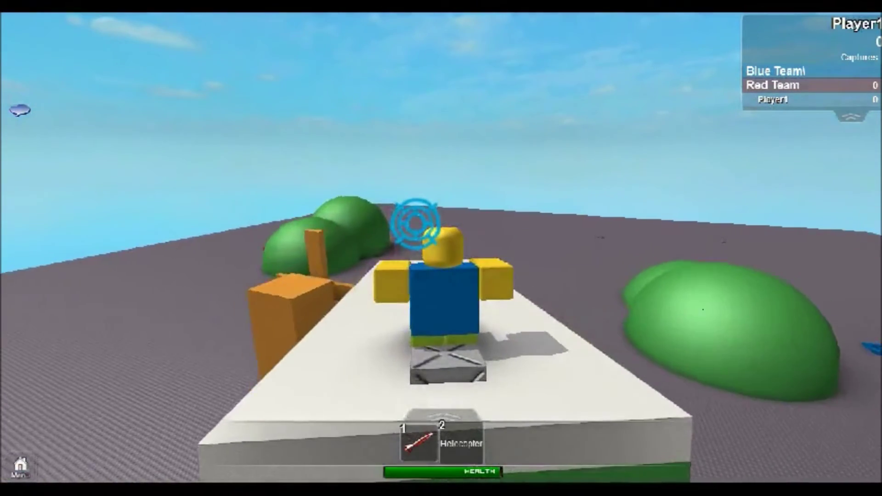
key("d")
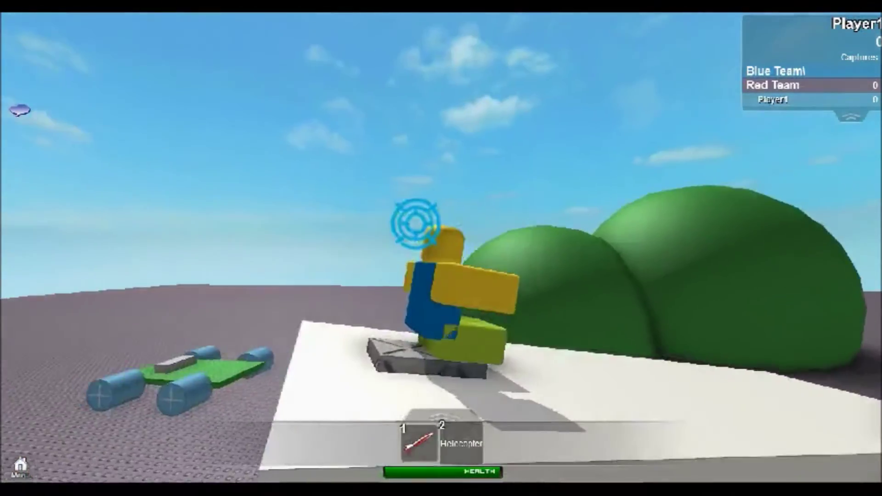
- Finish turning the seat, dismiss the game menu, and jump the character off the helicopter
key("d")
key("Escape")
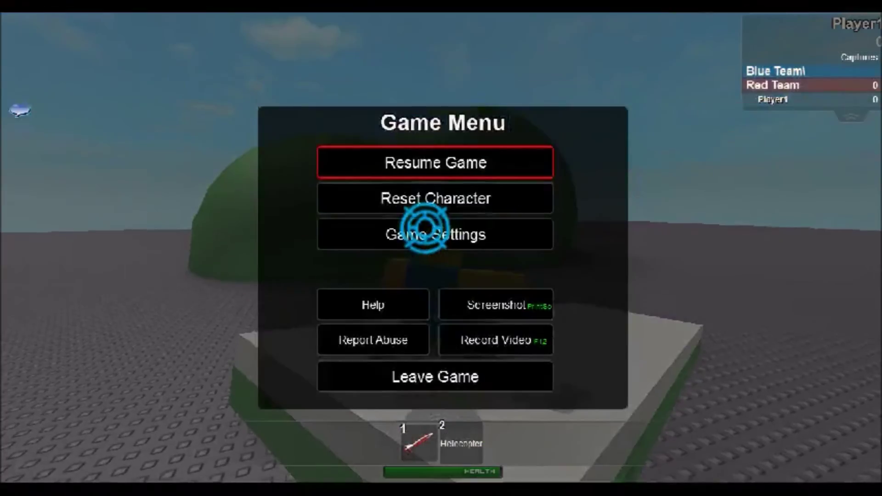
key("Escape")
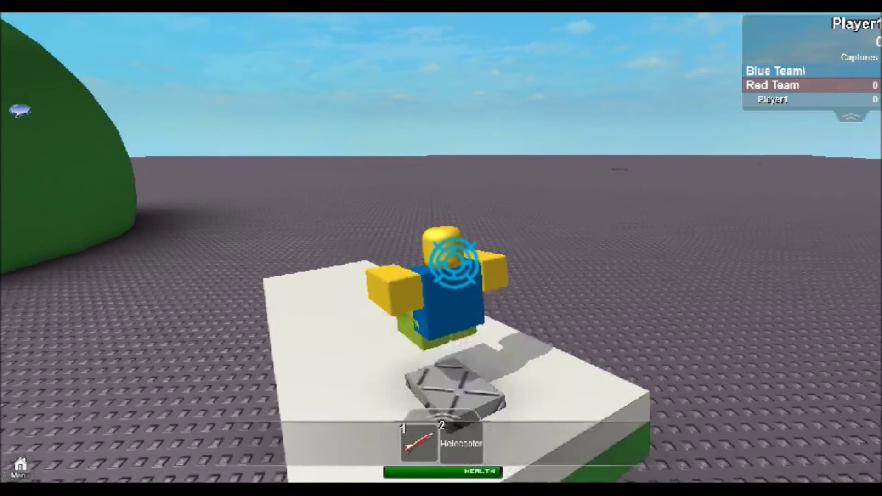
key("space")
key("s")
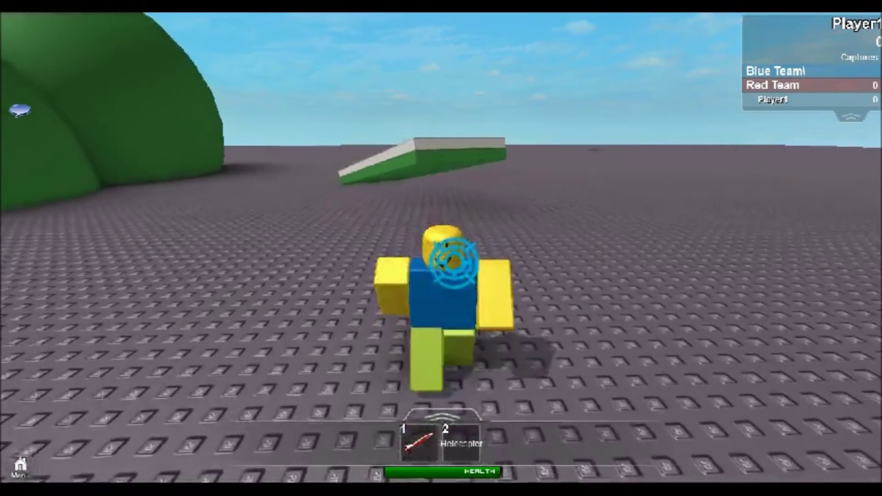
- Leave the test game from the game menu and confirm leaving
key("Escape")
left_click(422, 393)
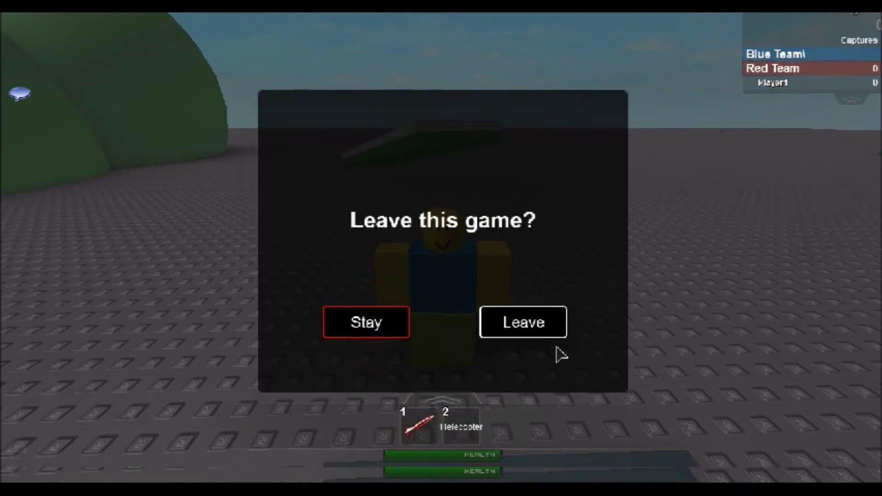
left_click(555, 346)
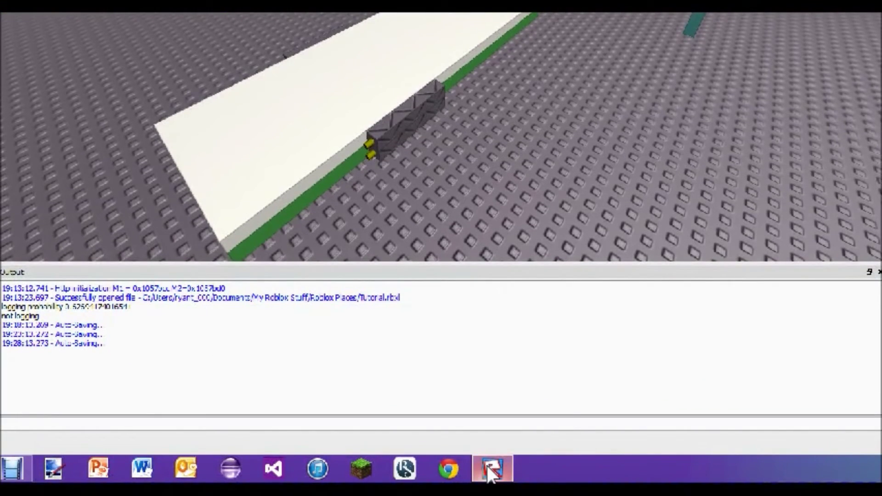
- Open AVATAR.rbxl from the Open Roblox File dialog and exit full-screen view
mouse_move(491, 476)
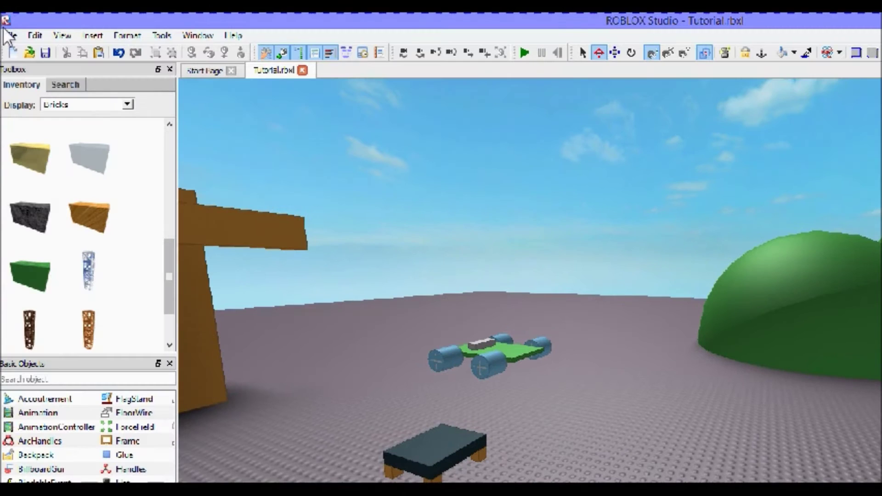
left_click(32, 56)
double_click(201, 134)
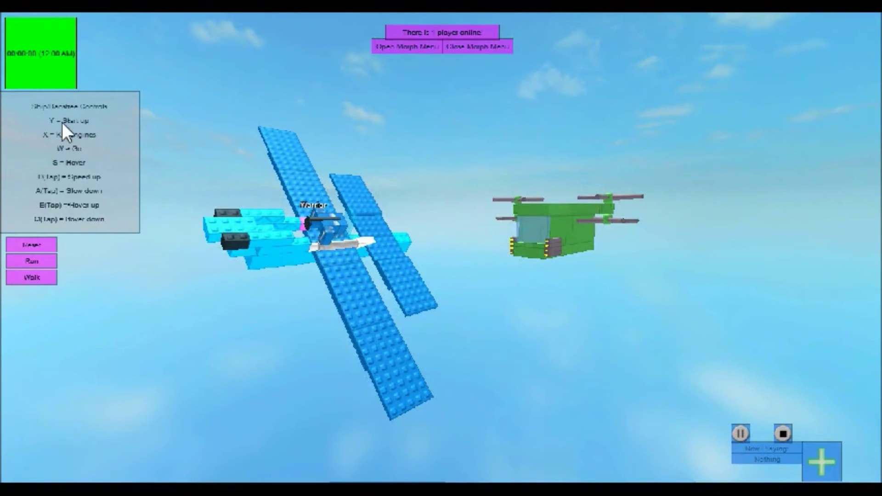
key("F11")
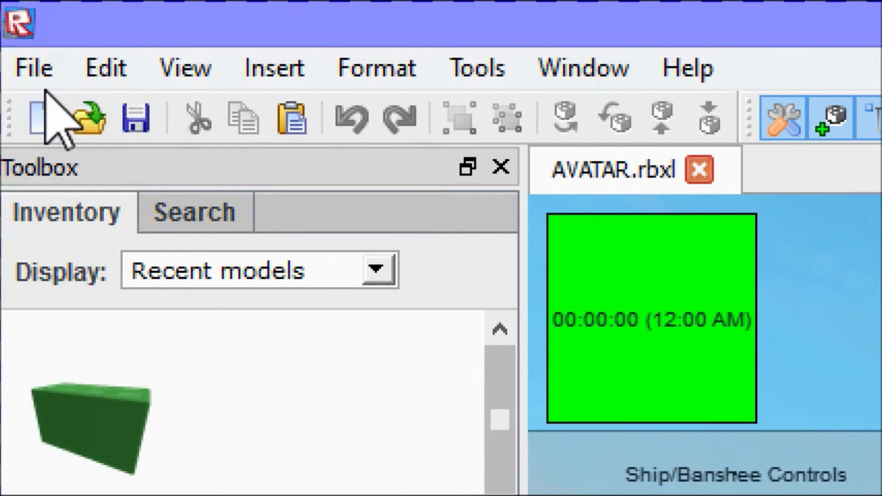
- Publish AVATAR.rbxl via Publish to ROBLOX As..., overwriting the existing AVATAR game
left_click(31, 61)
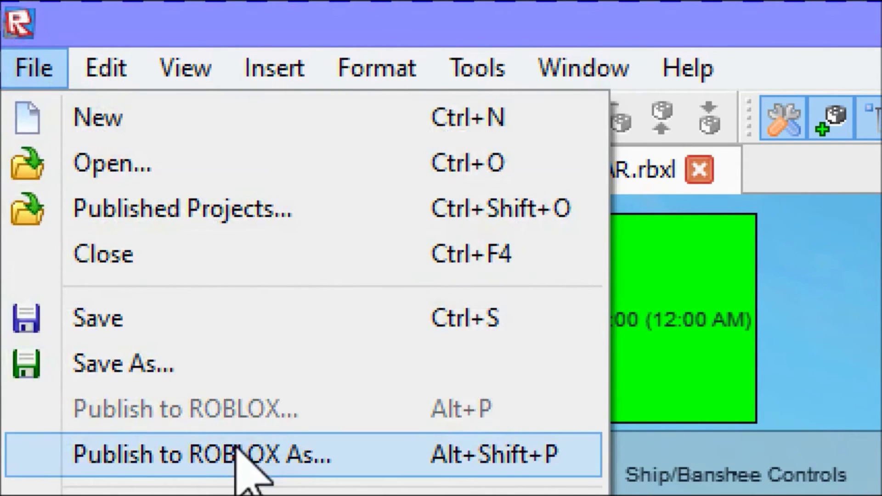
left_click(241, 454)
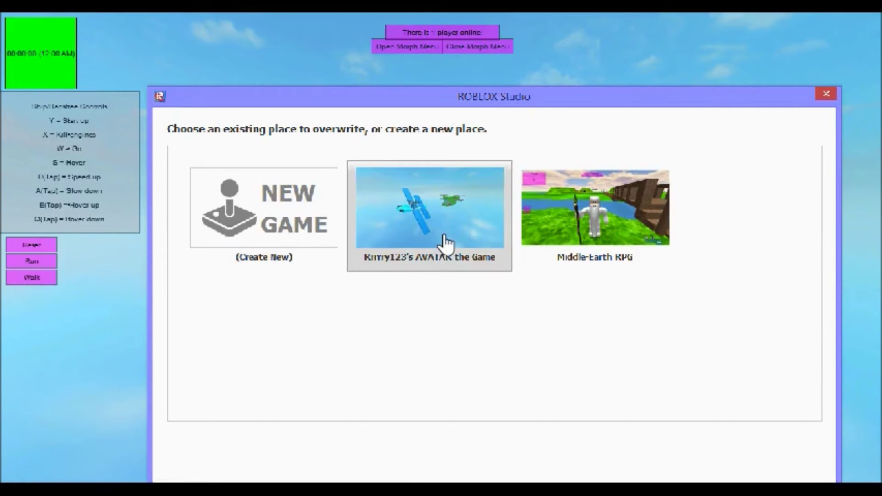
left_click(399, 222)
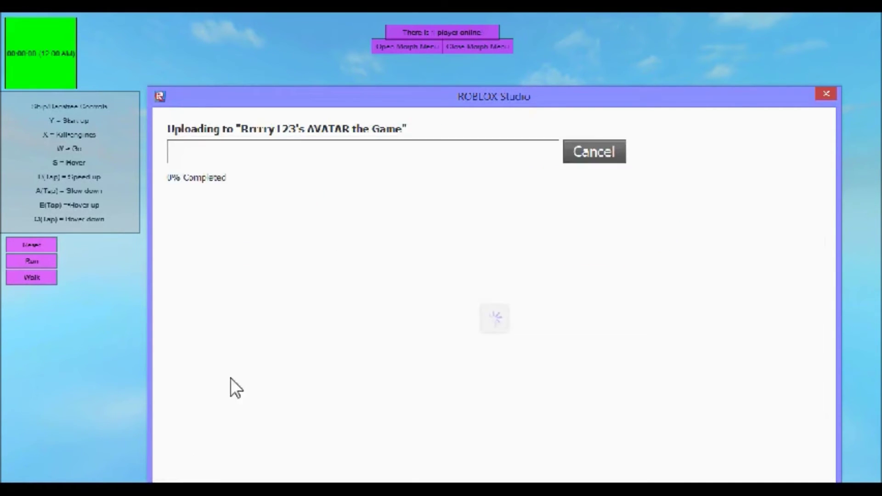
left_click(586, 156)
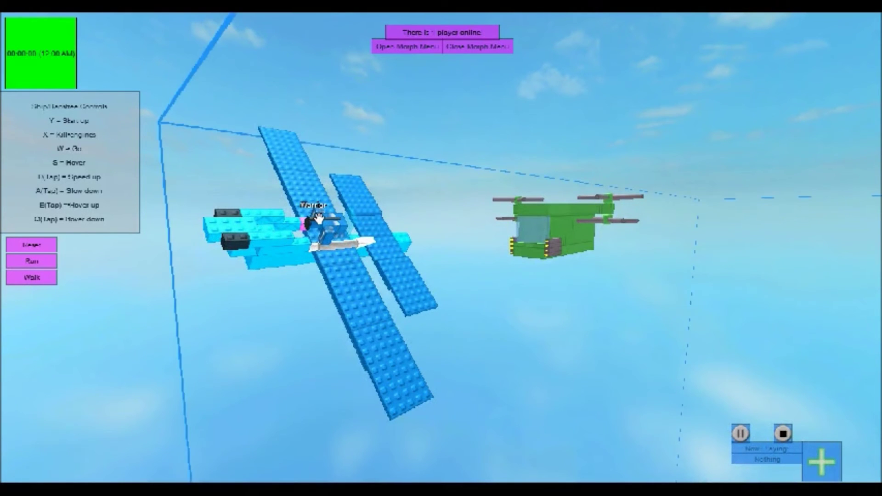
- Close the running AVATAR game window and discard its changes with Don't Save
key("alt+Return")
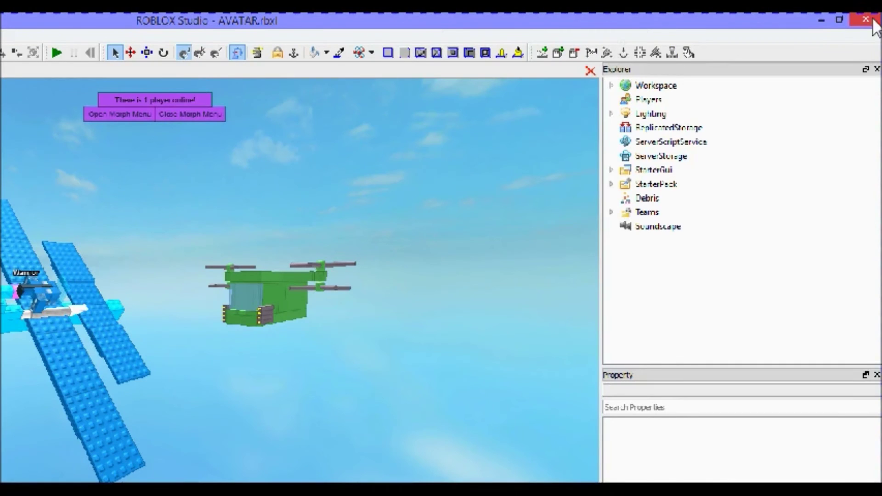
mouse_move(857, 17)
left_click(859, 17)
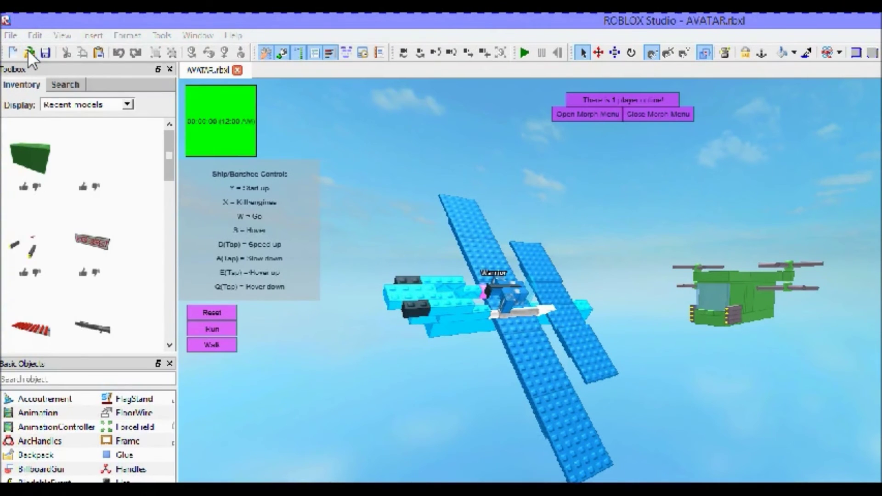
left_click(28, 51)
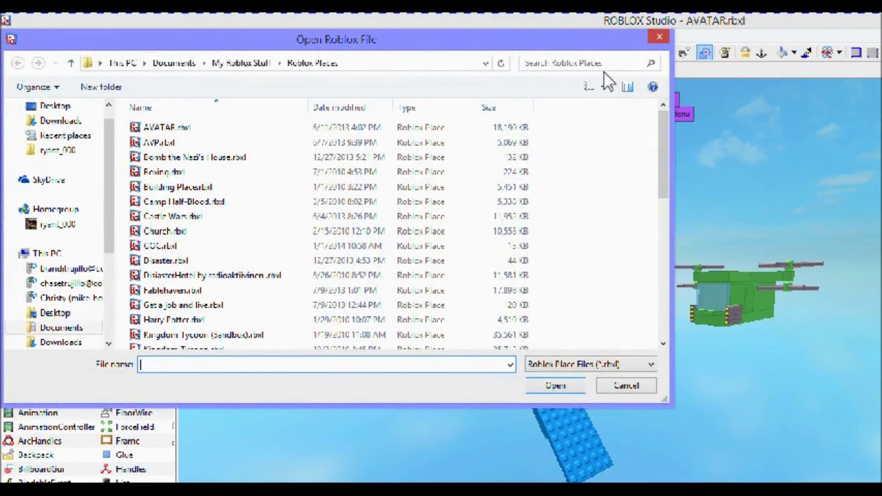
left_click(660, 33)
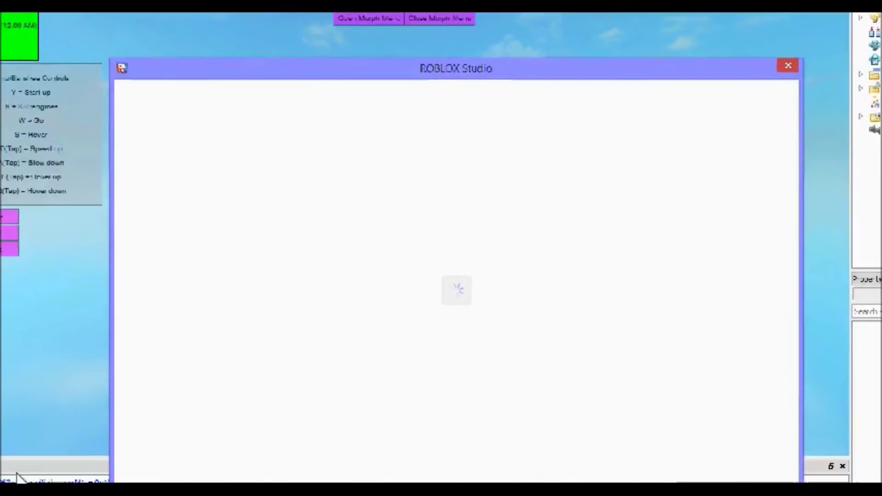
left_click(175, 316)
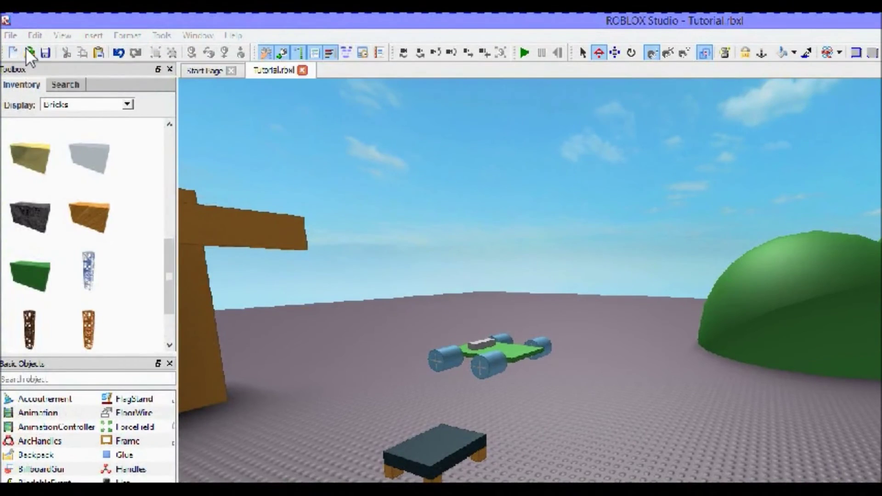
- Open and cancel the Open dialog again, then bring up the file commands
left_click(26, 48)
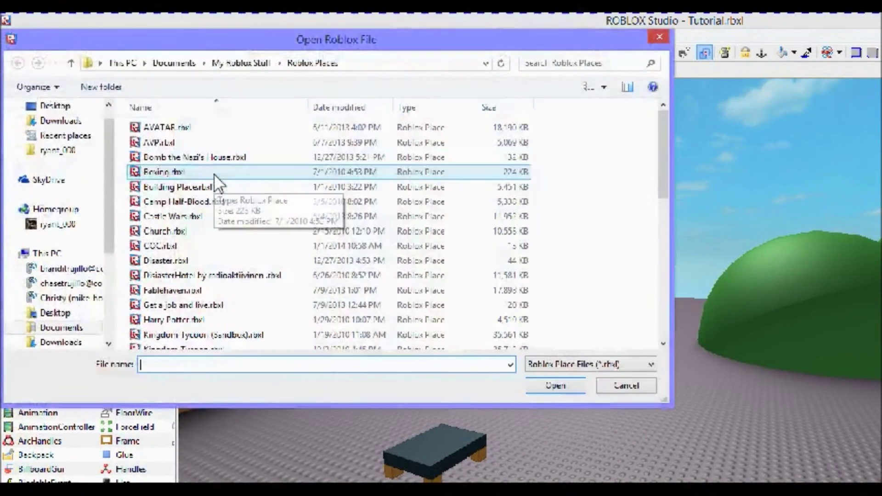
left_click(659, 37)
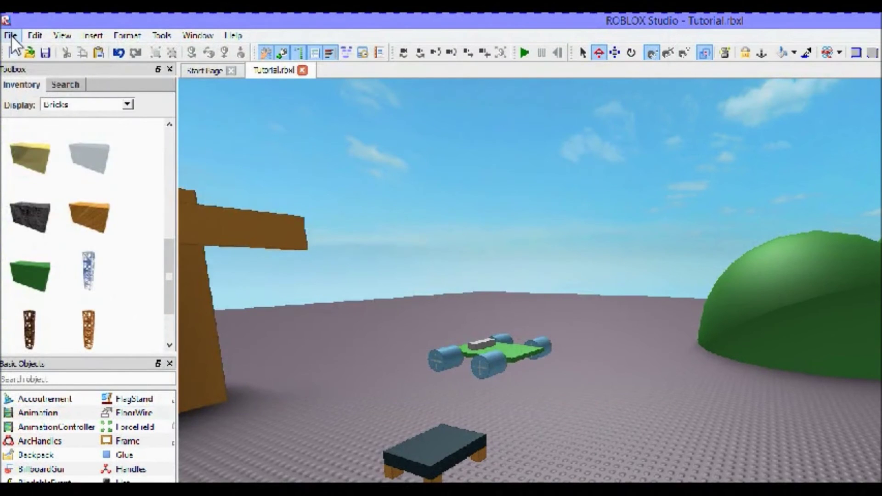
left_click(10, 36)
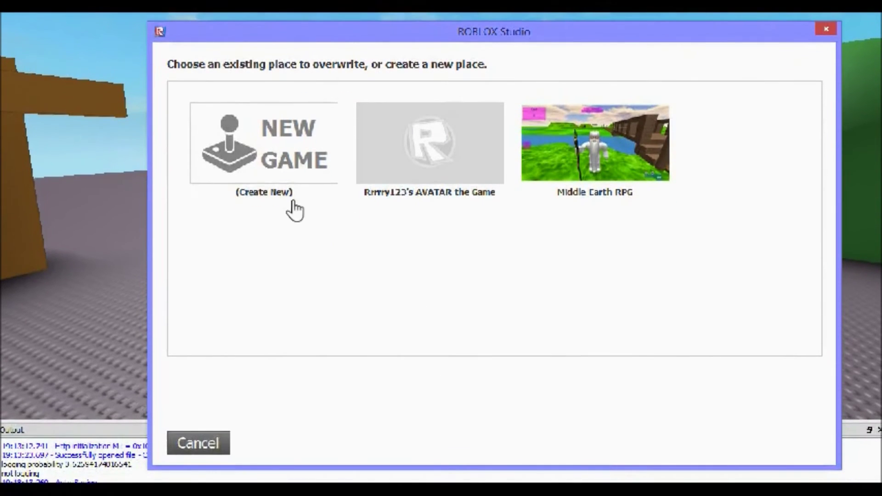
- Create a new online place named Tutorial, described 'Blah blah blah', in the Building genre
left_click(275, 167)
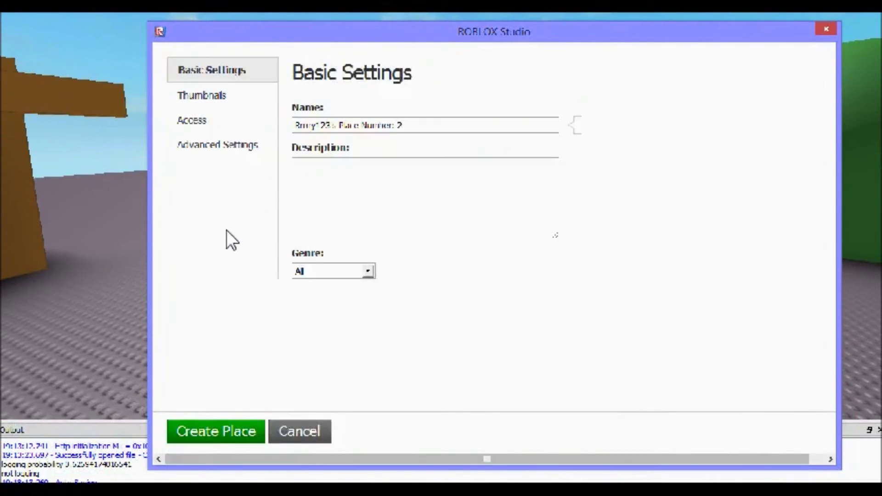
left_click_drag(418, 125, 245, 134)
type("Tutorial")
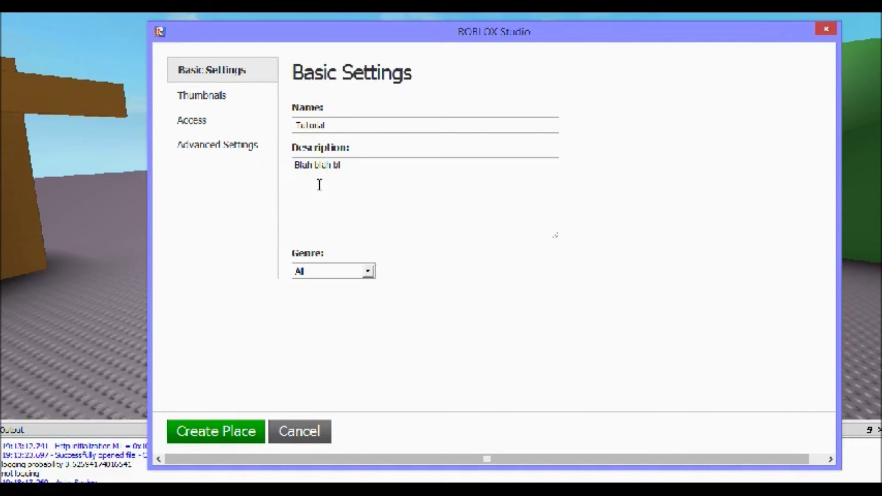
left_click(368, 271)
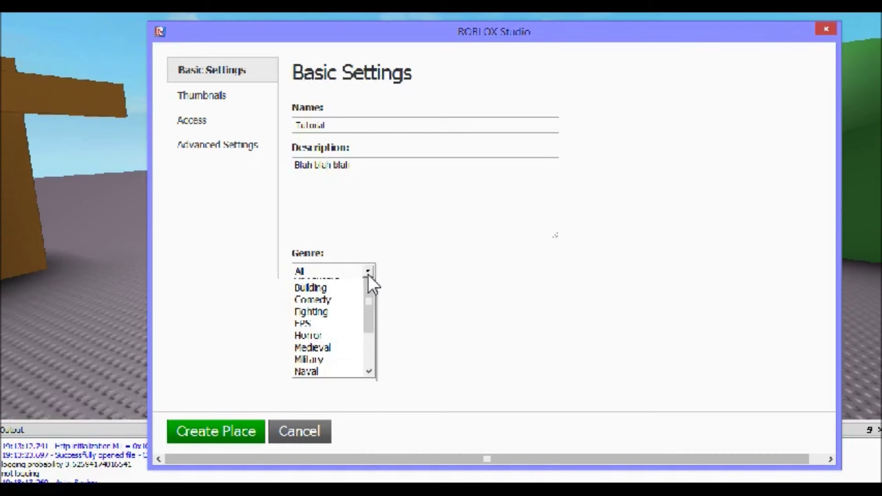
left_click(331, 311)
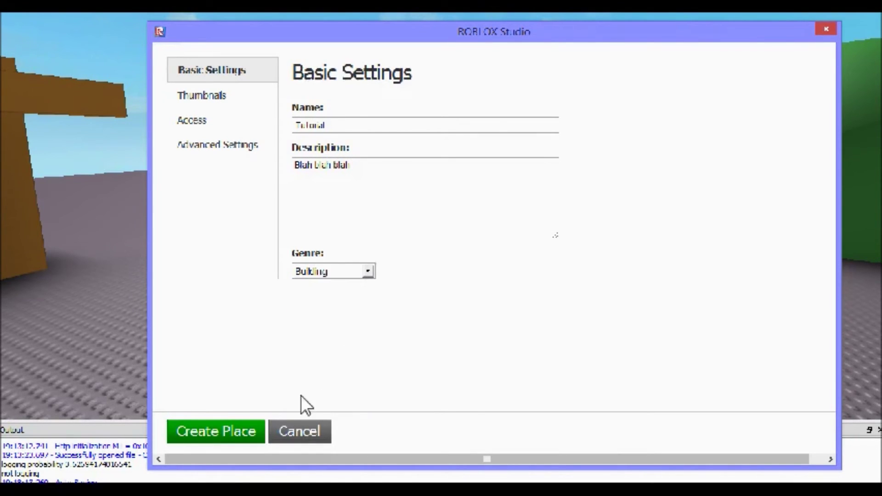
left_click(249, 434)
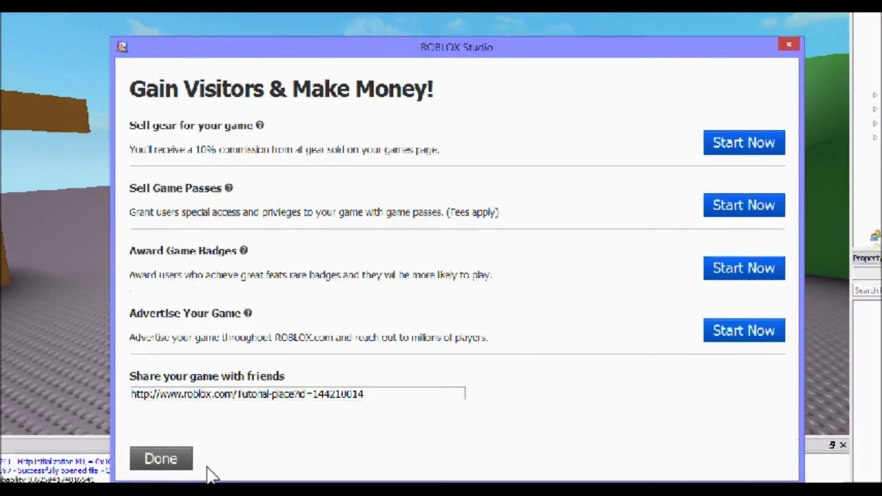
- Close the 'Gain Visitors & Make Money!' publish confirmation panel with Done
left_click(183, 461)
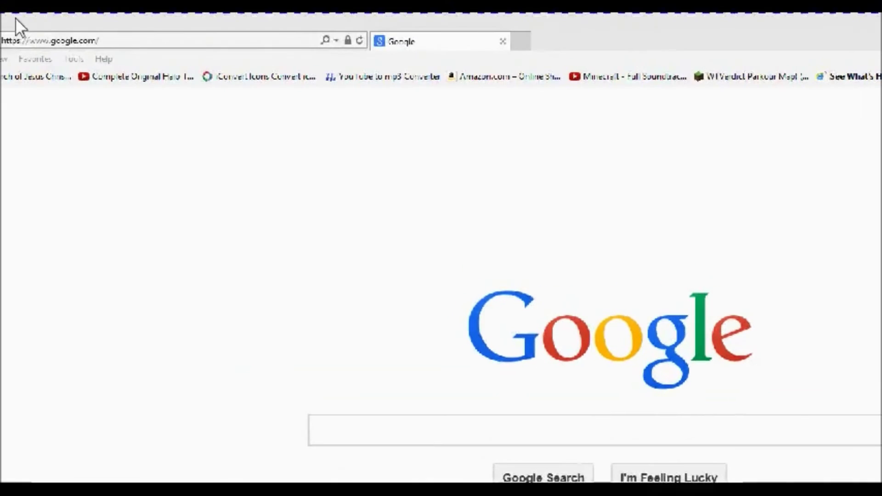
- Load the Roblox website by entering Roblox in the browser address bar
left_click(63, 39)
type("Roblox.com")
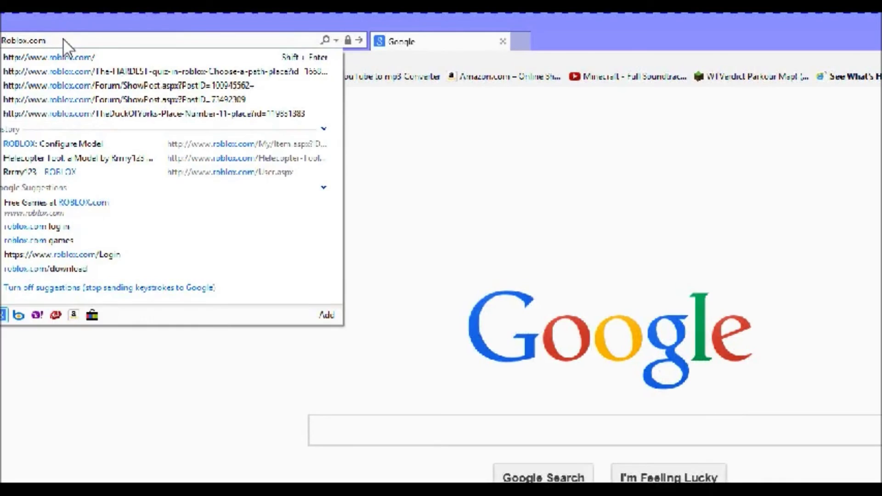
key("Return")
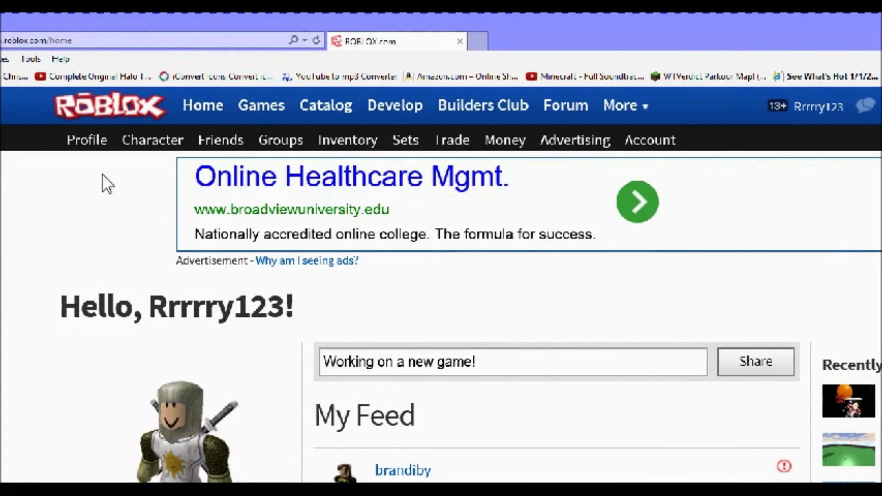
- From your profile page, go to Manage My Places
left_click(114, 142)
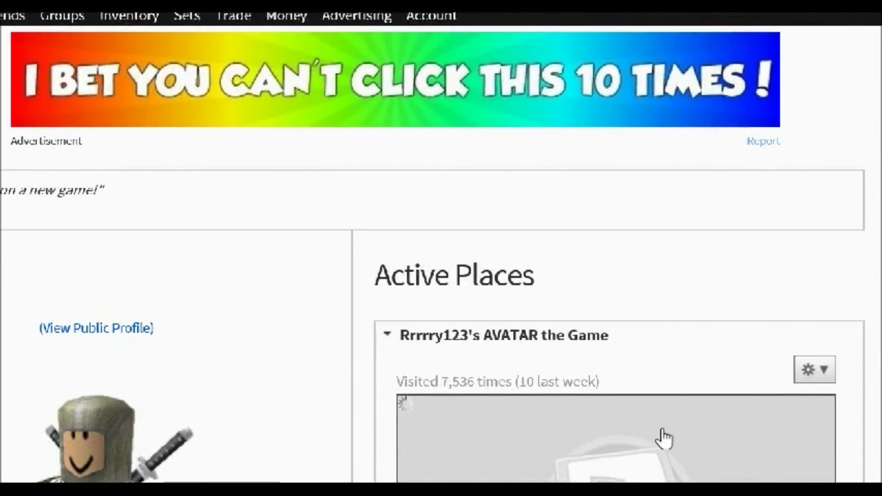
scroll(592, 396, "down", 5)
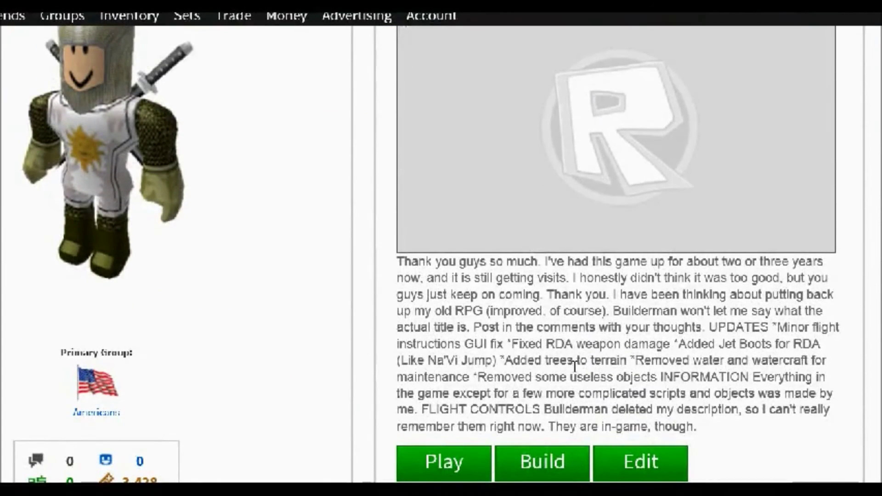
scroll(546, 372, "down", 3)
scroll(465, 349, "up", 7)
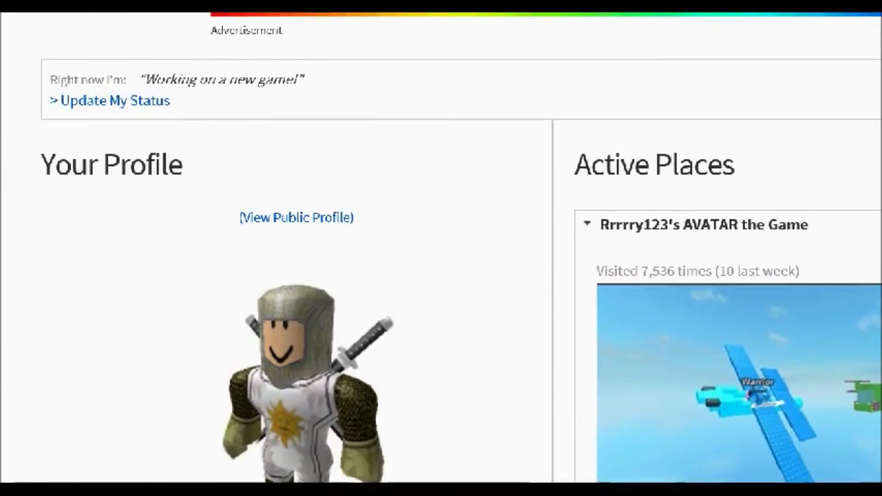
scroll(670, 170, "down", 4)
scroll(671, 382, "down", 3)
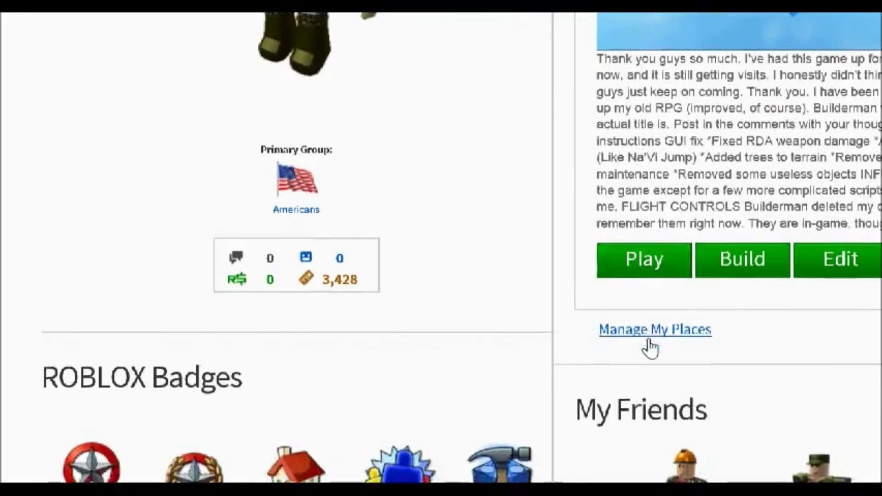
left_click(656, 328)
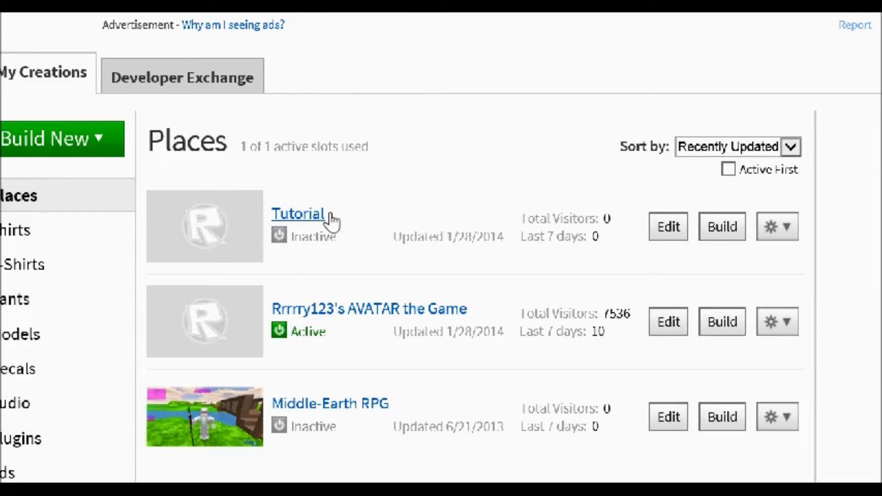
- Tick Active First so the active AVATAR game lists at the top
scroll(322, 225, "down", 2)
scroll(282, 119, "up", 2)
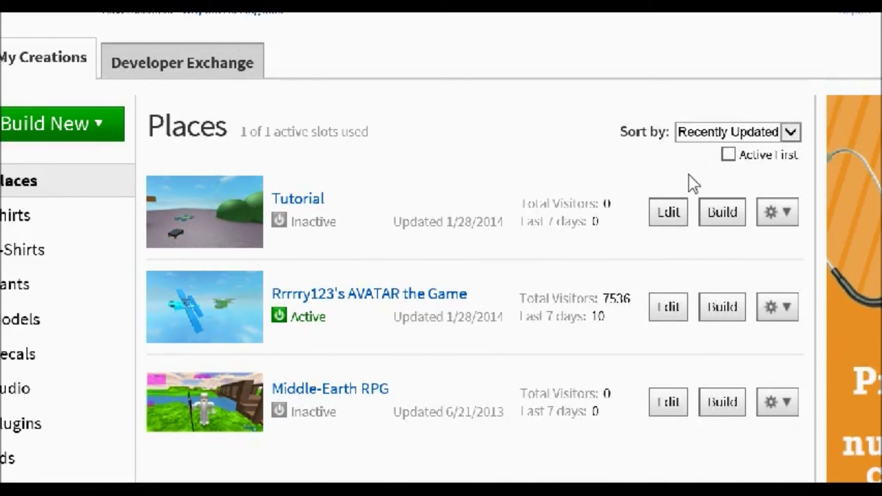
left_click(728, 155)
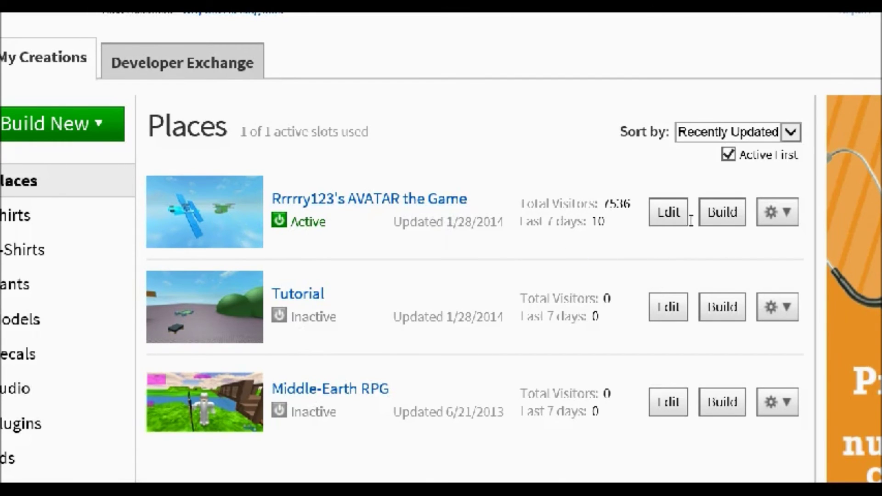
- Review the gear options of AVATAR, Middle-Earth RPG and Tutorial, then open AVATAR in Studio
left_click(775, 214)
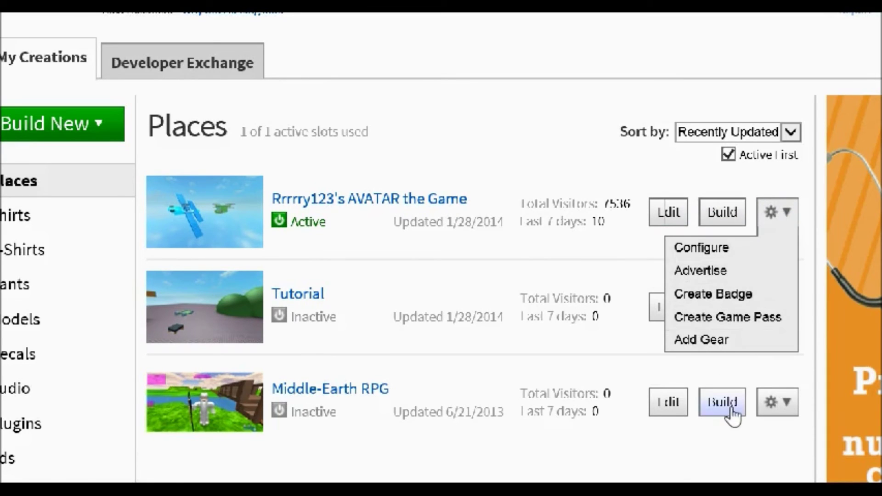
left_click(772, 404)
scroll(734, 464, "down", 2)
scroll(735, 478, "down", 1)
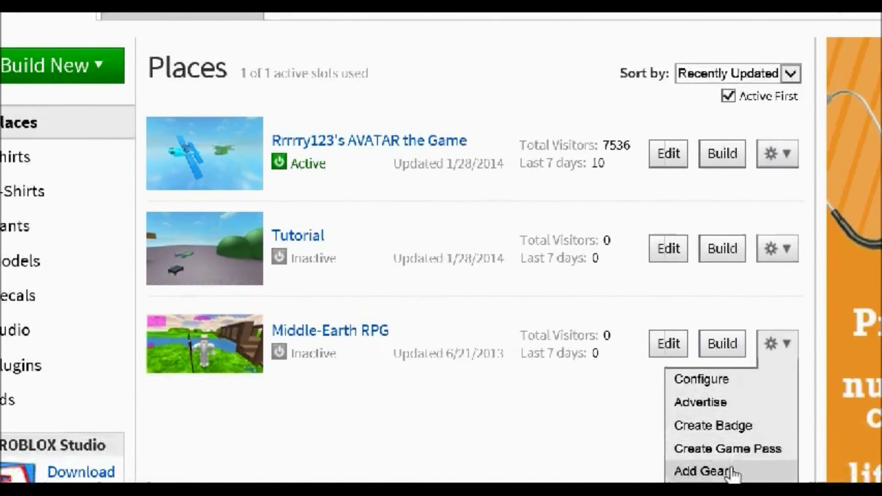
left_click(523, 418)
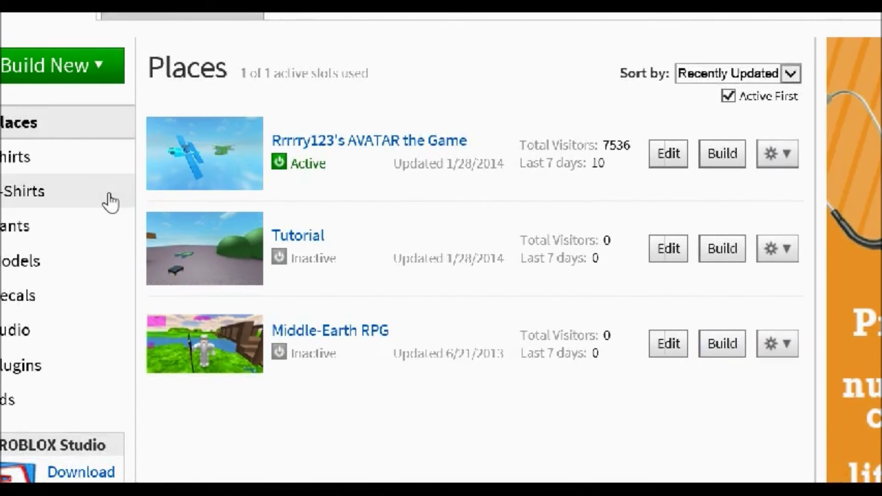
scroll(280, 261, "up", 1)
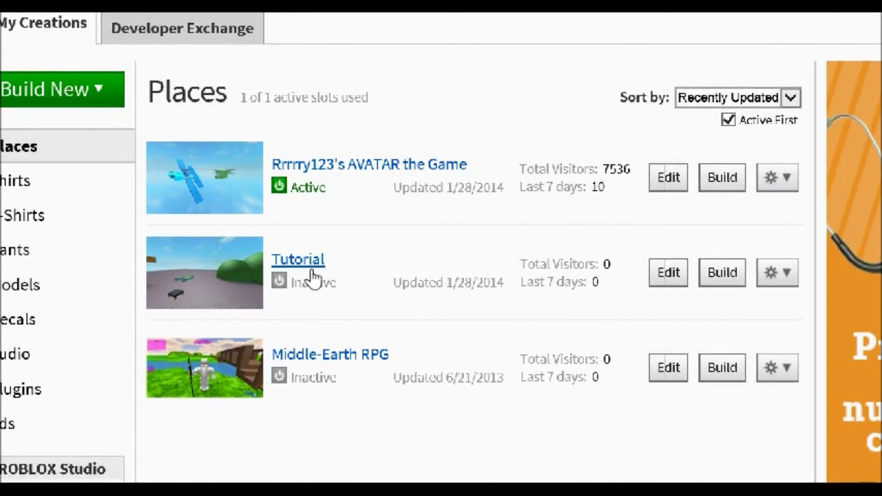
left_click(775, 274)
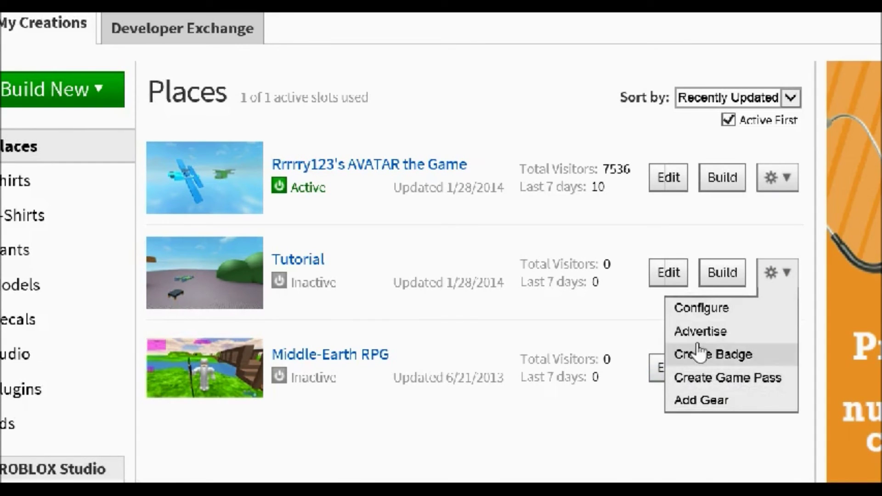
left_click(449, 315)
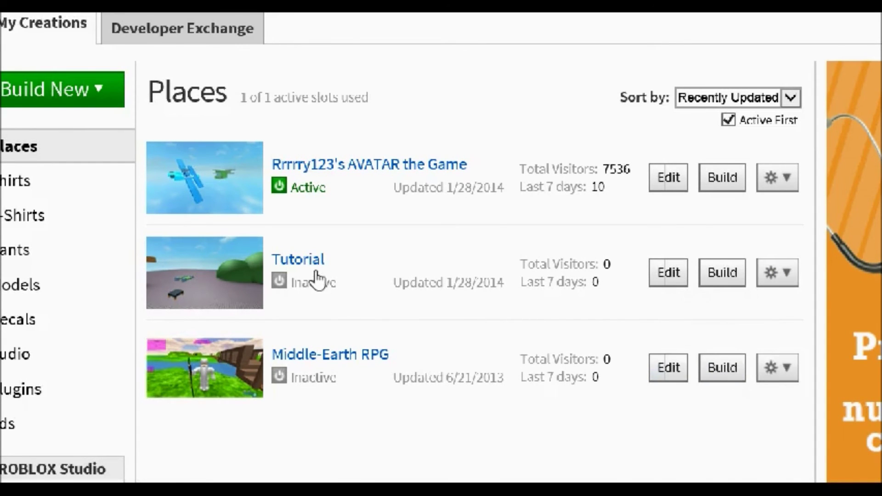
left_click(657, 188)
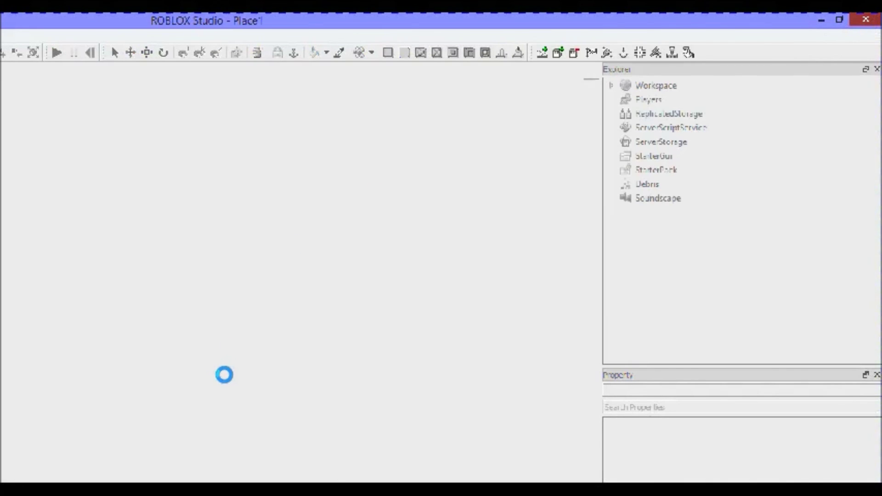
- Open the AVATAR game's Configure page from its gear menu on the places page
left_click(281, 474)
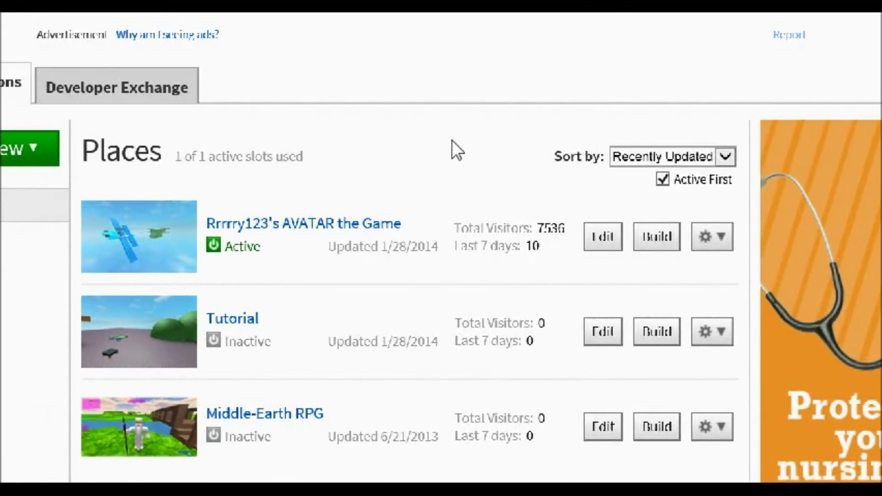
left_click(703, 239)
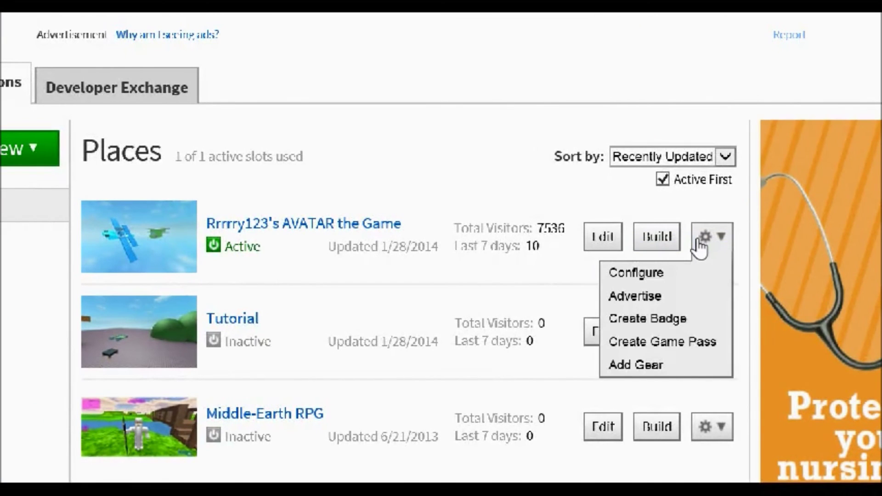
left_click(673, 279)
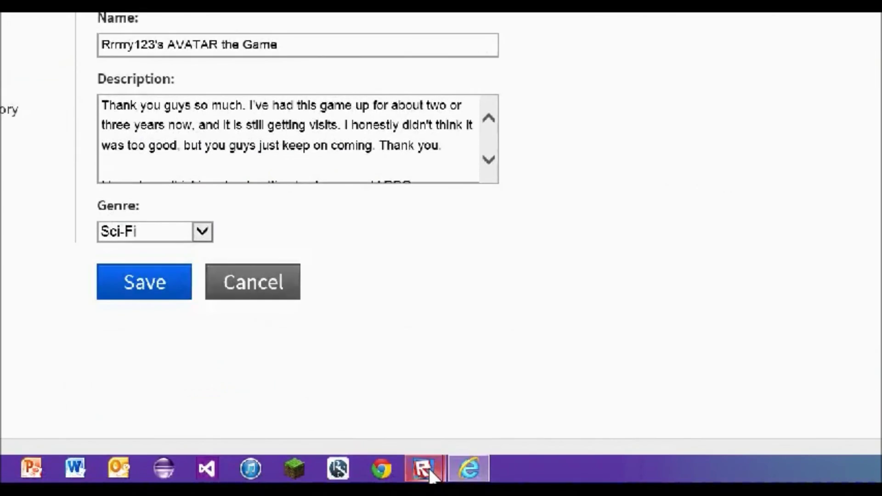
- Close the Place1 Studio window from its taskbar preview
mouse_move(424, 469)
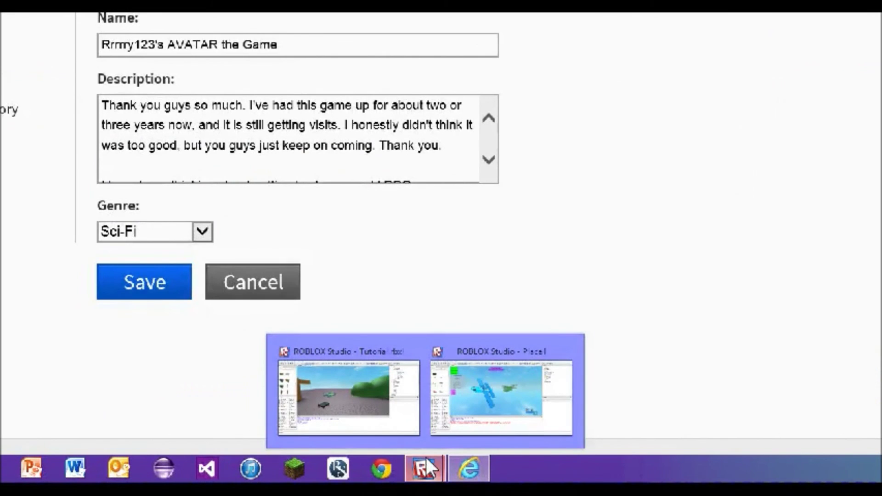
left_click(565, 348)
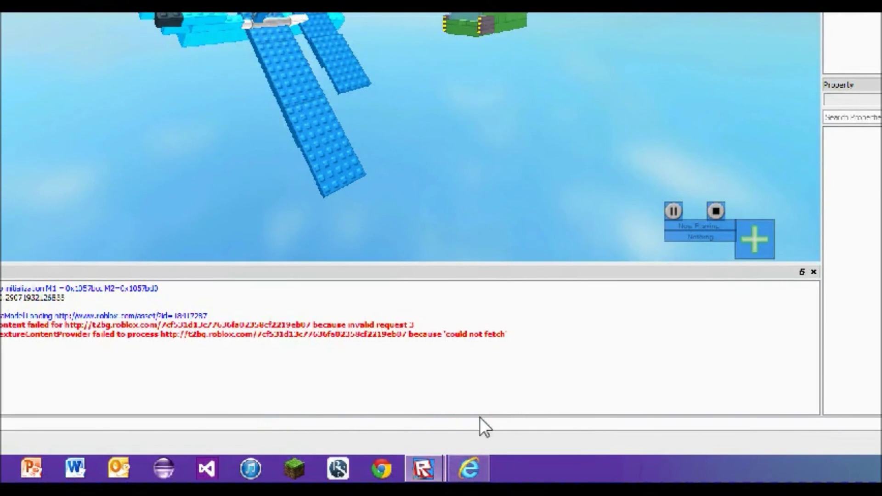
mouse_move(431, 473)
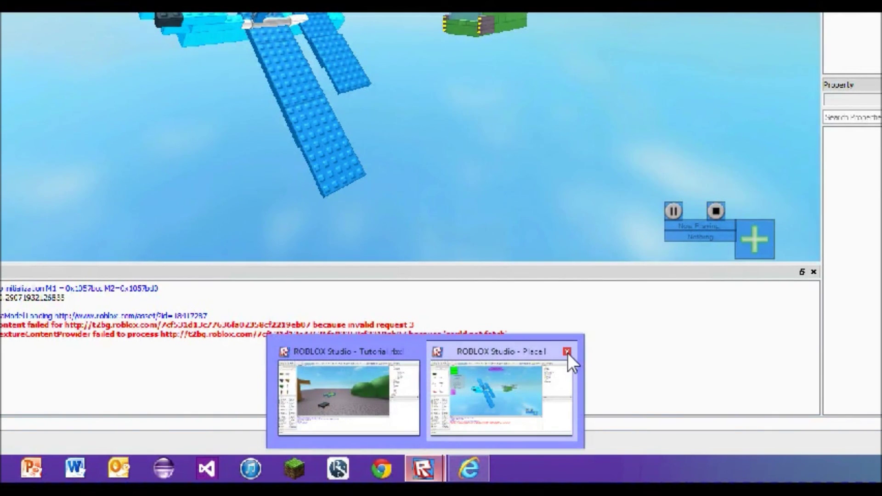
left_click(566, 351)
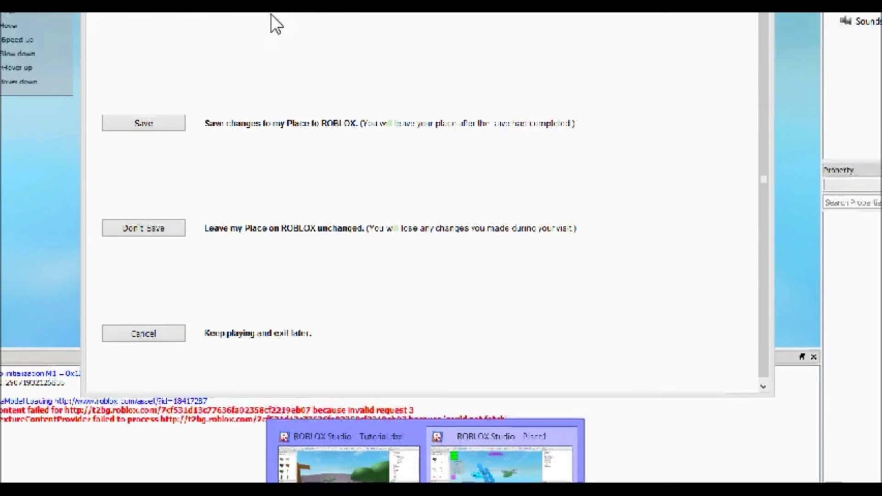
- Exit Place1 with Don't Save, review AVATAR's Configure Place description, and return to the Tutorial place
left_click(153, 232)
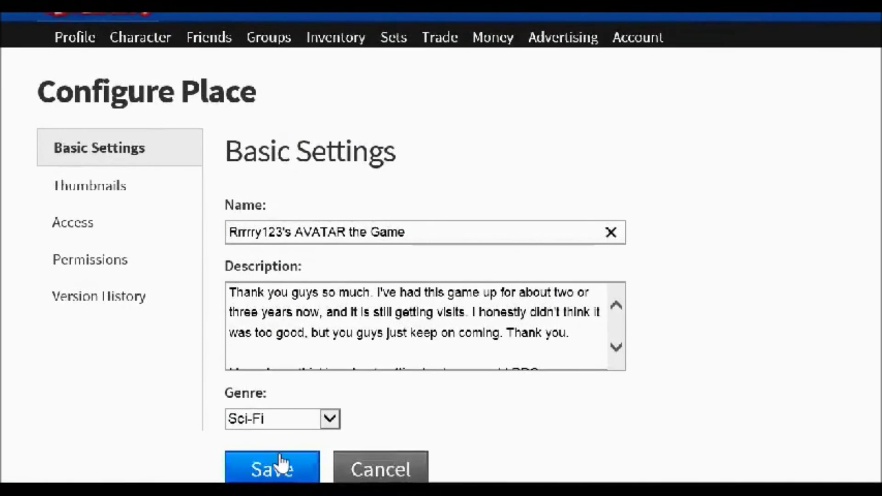
scroll(277, 309, "down", 8)
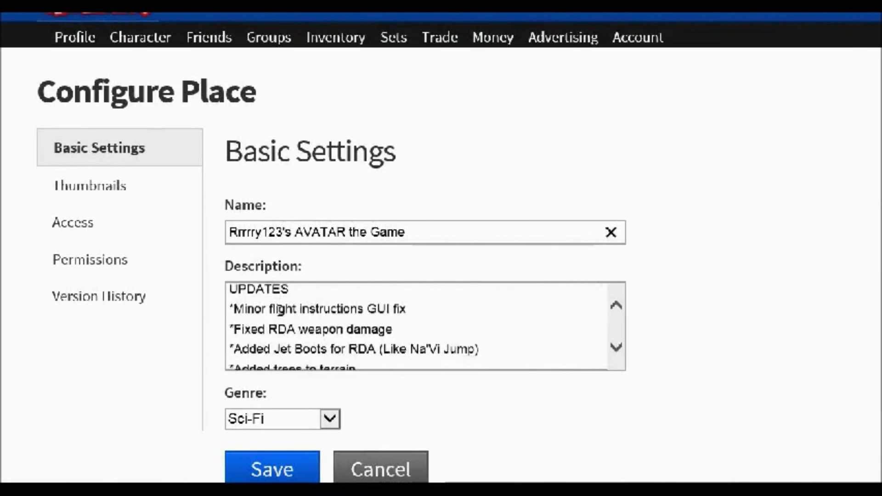
scroll(279, 312, "down", 8)
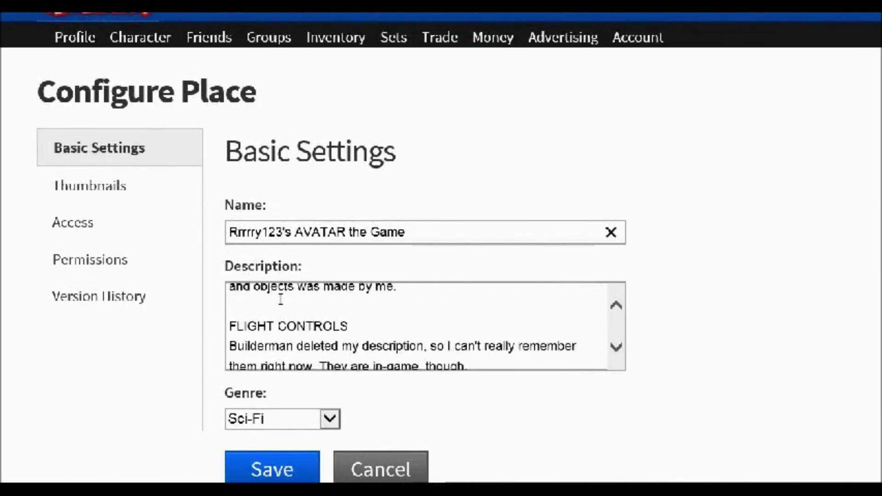
scroll(279, 280, "up", 5)
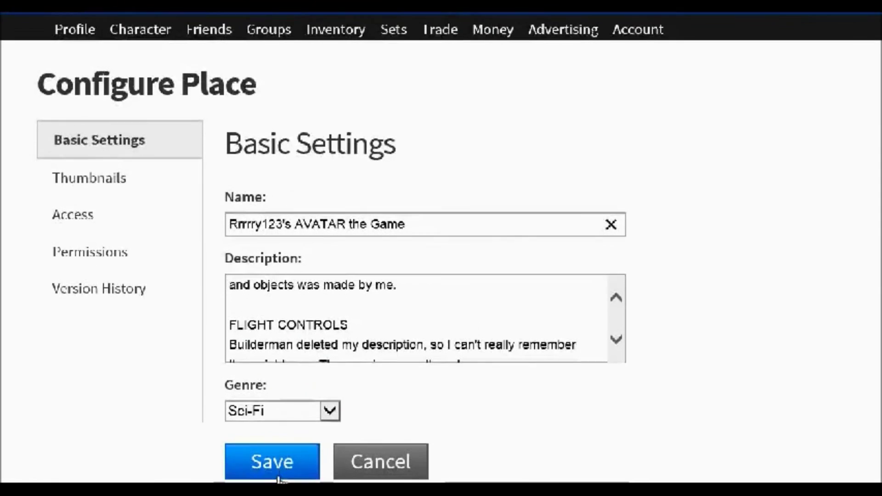
scroll(280, 469, "down", 1)
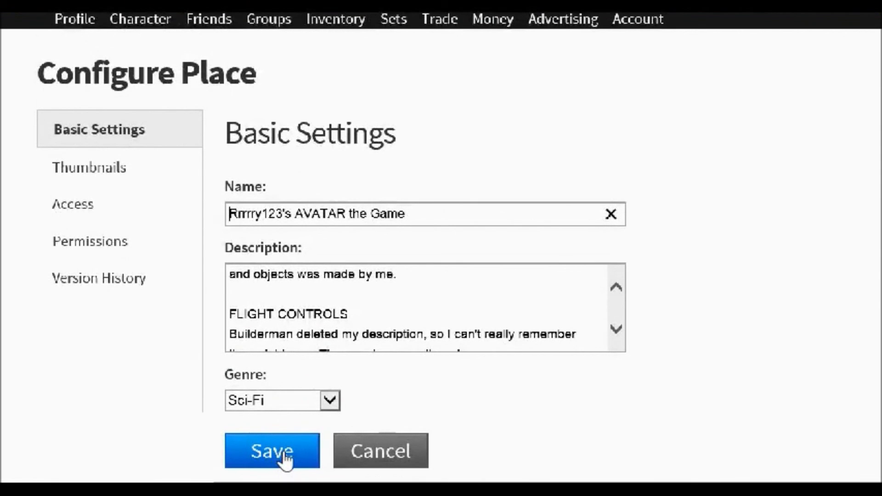
left_click(556, 468)
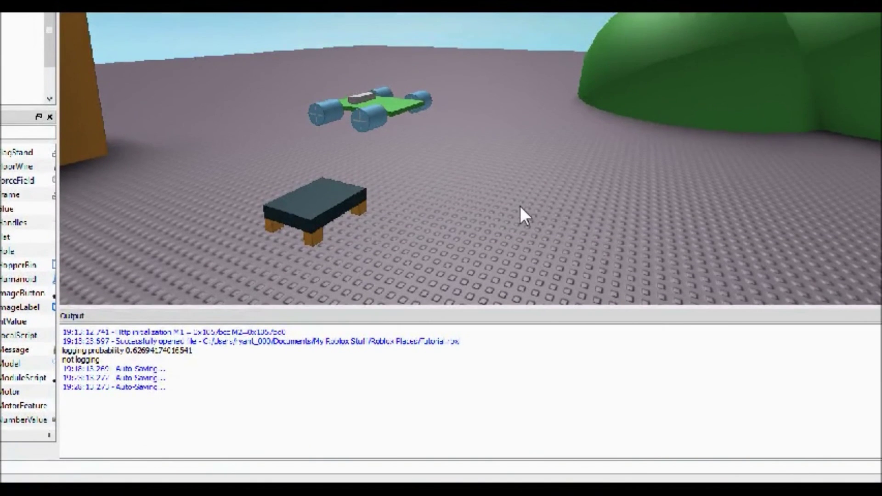